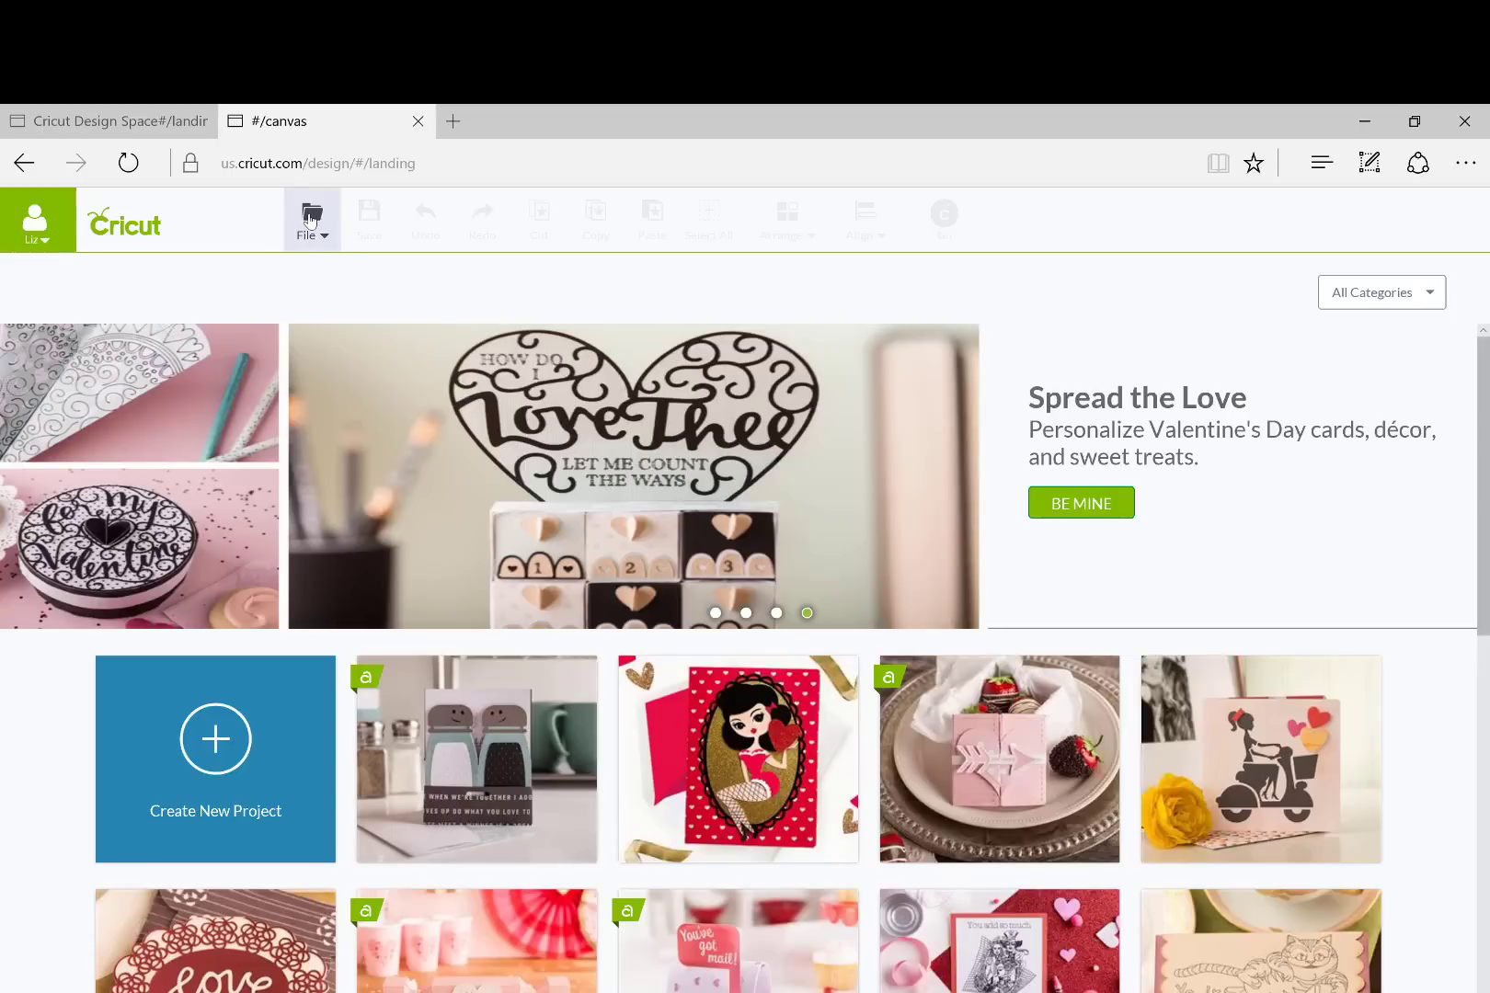
Create a new project and upload the monogram file e from the Monograms folder, saving it to the image library
click(309, 228)
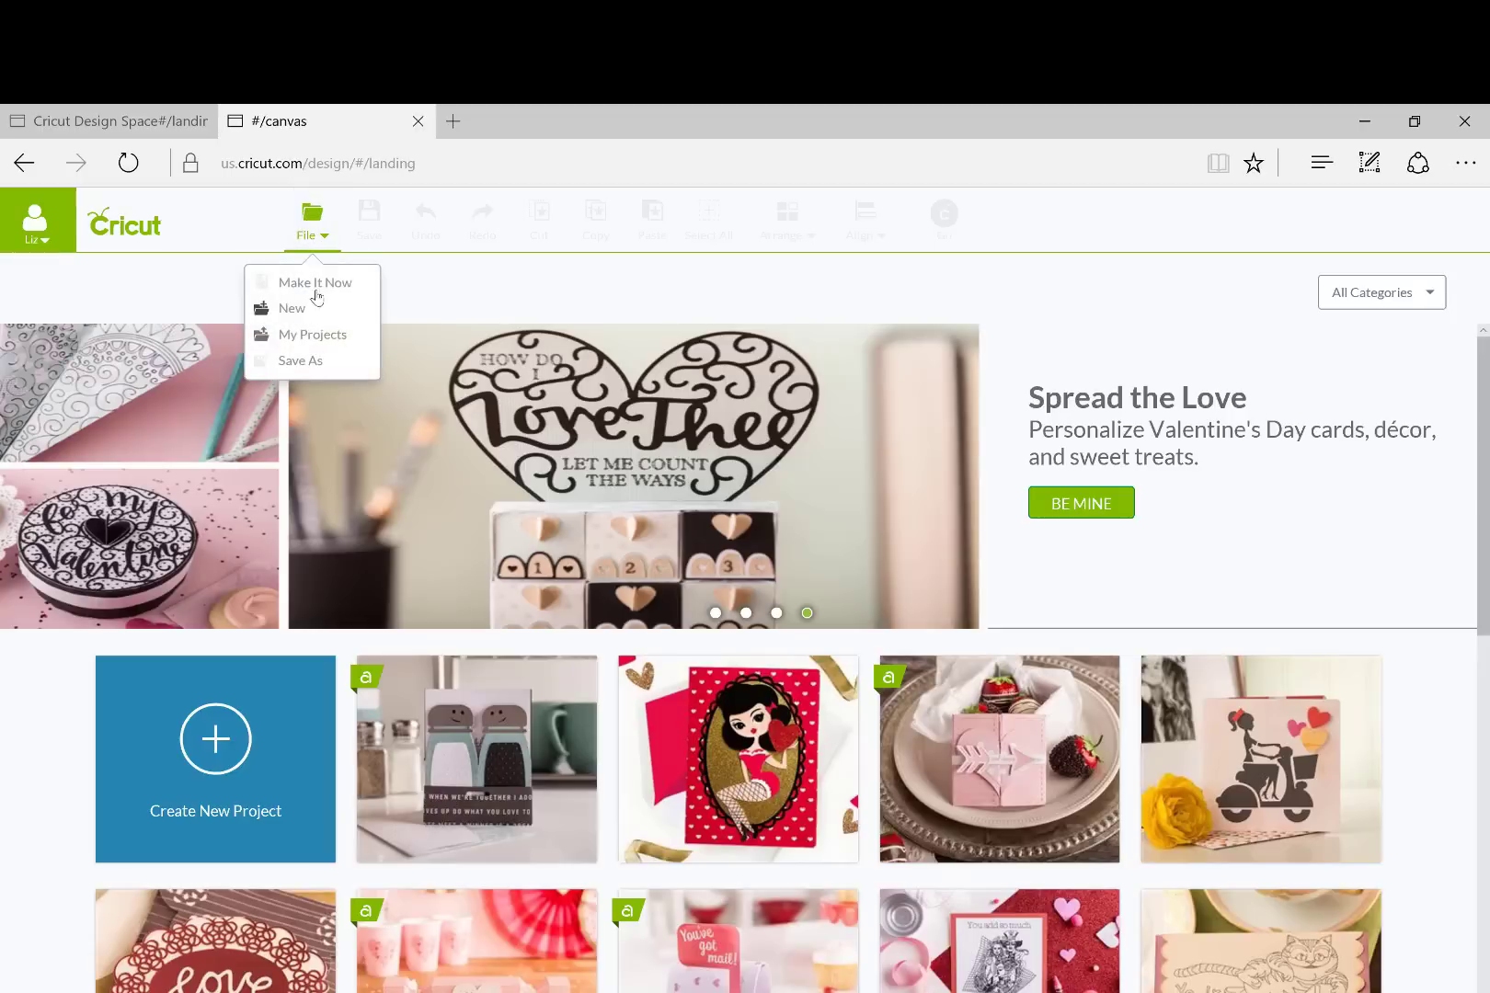
click(292, 309)
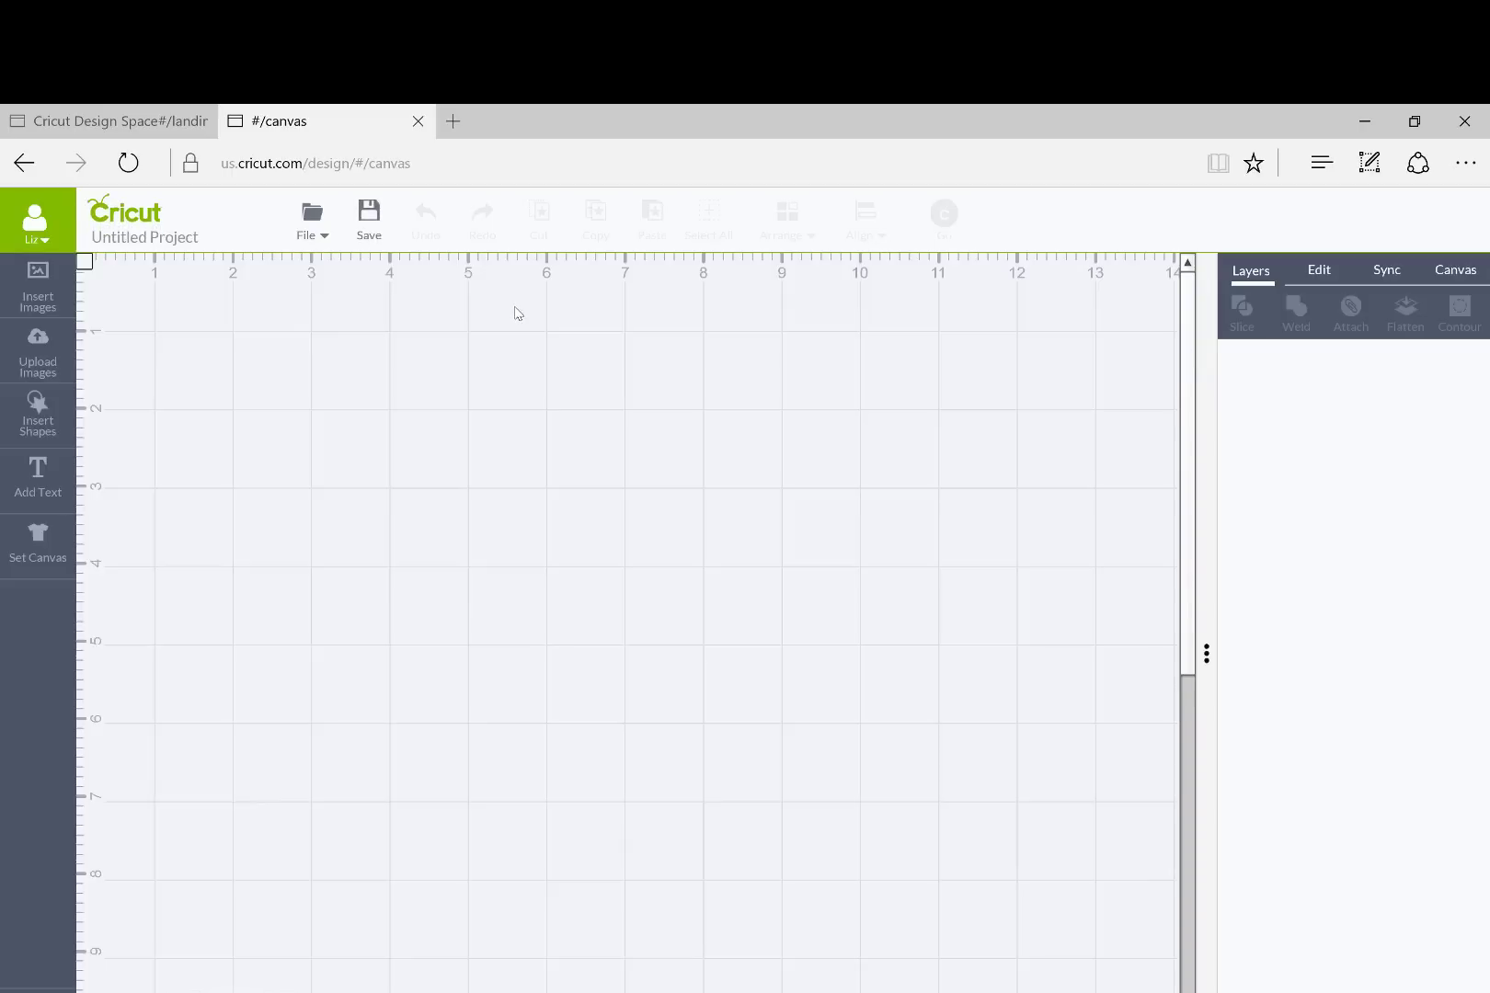
click(52, 361)
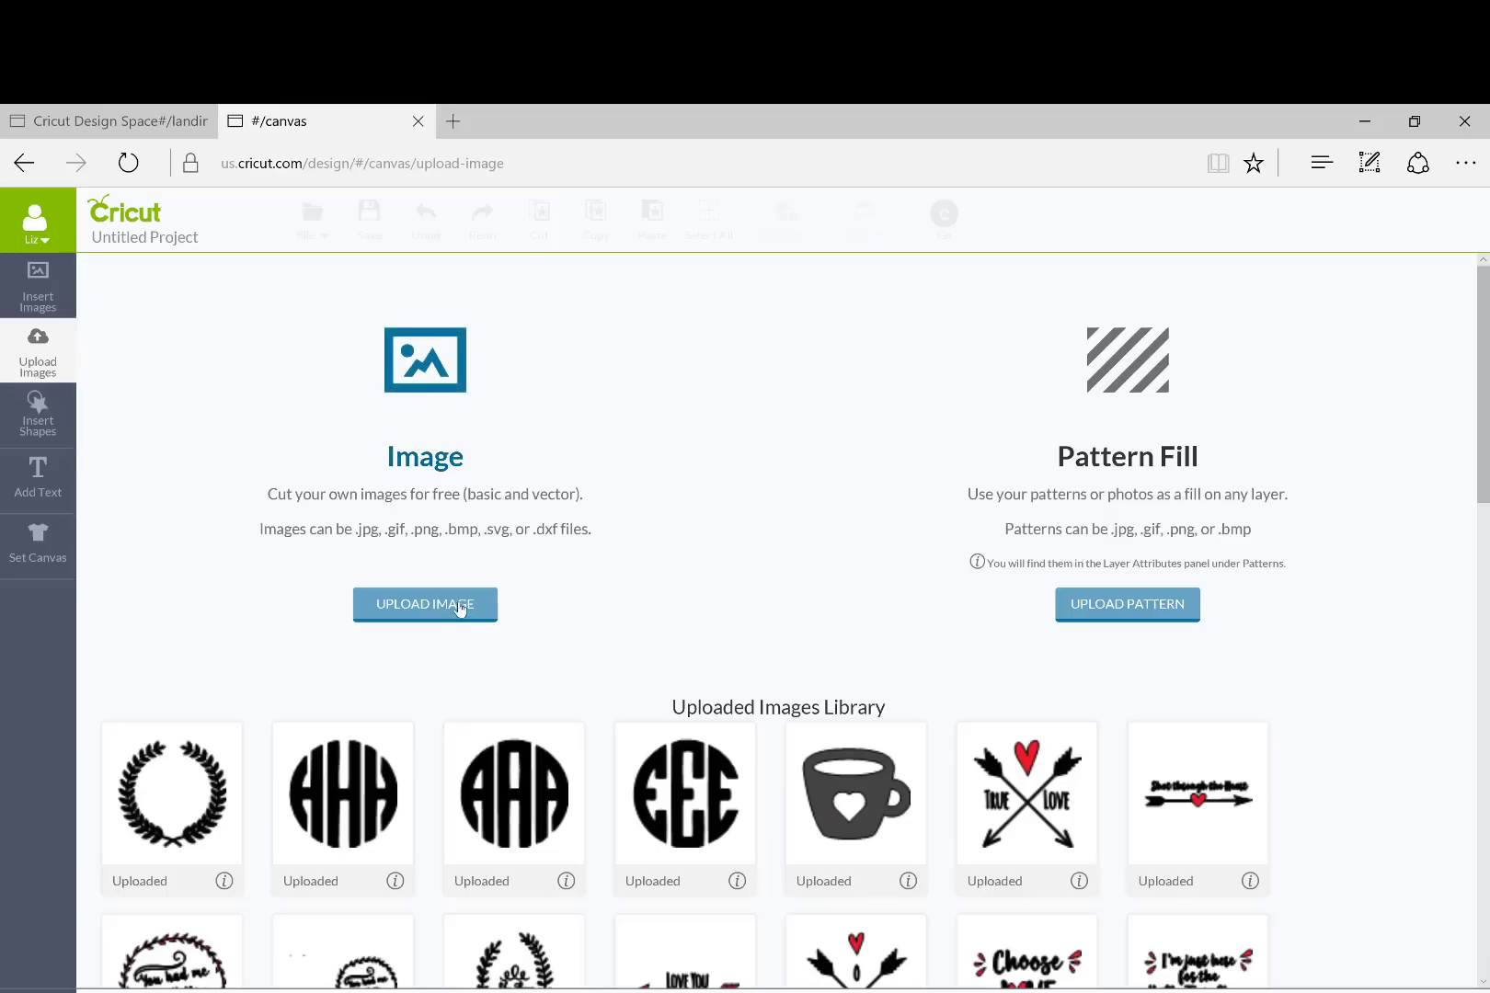
click(460, 606)
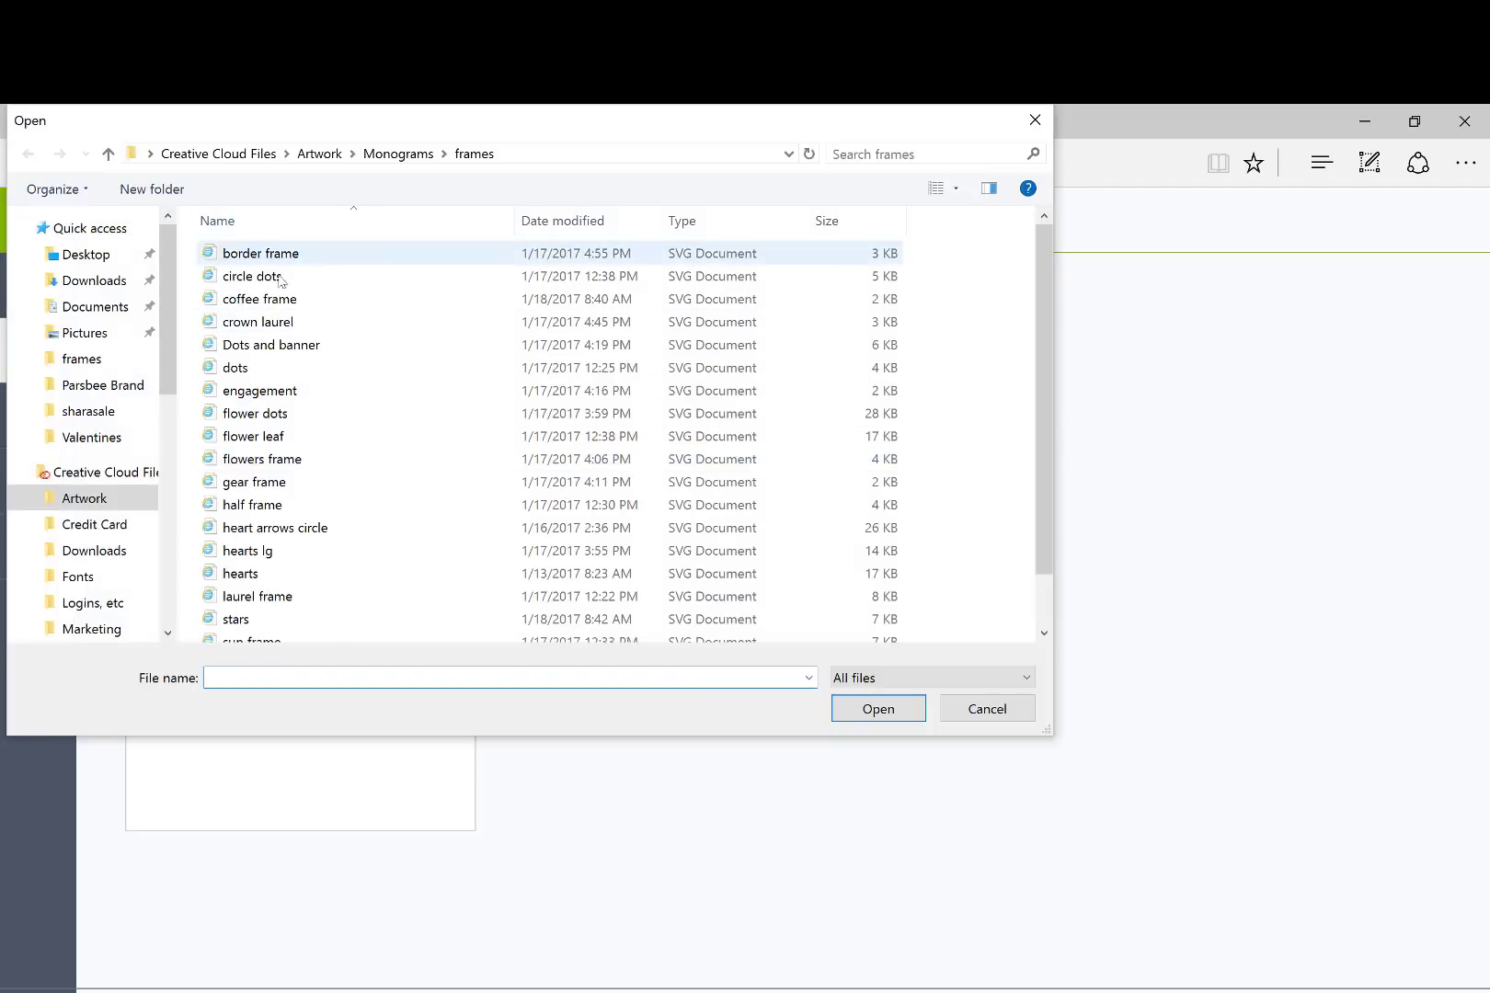
click(396, 156)
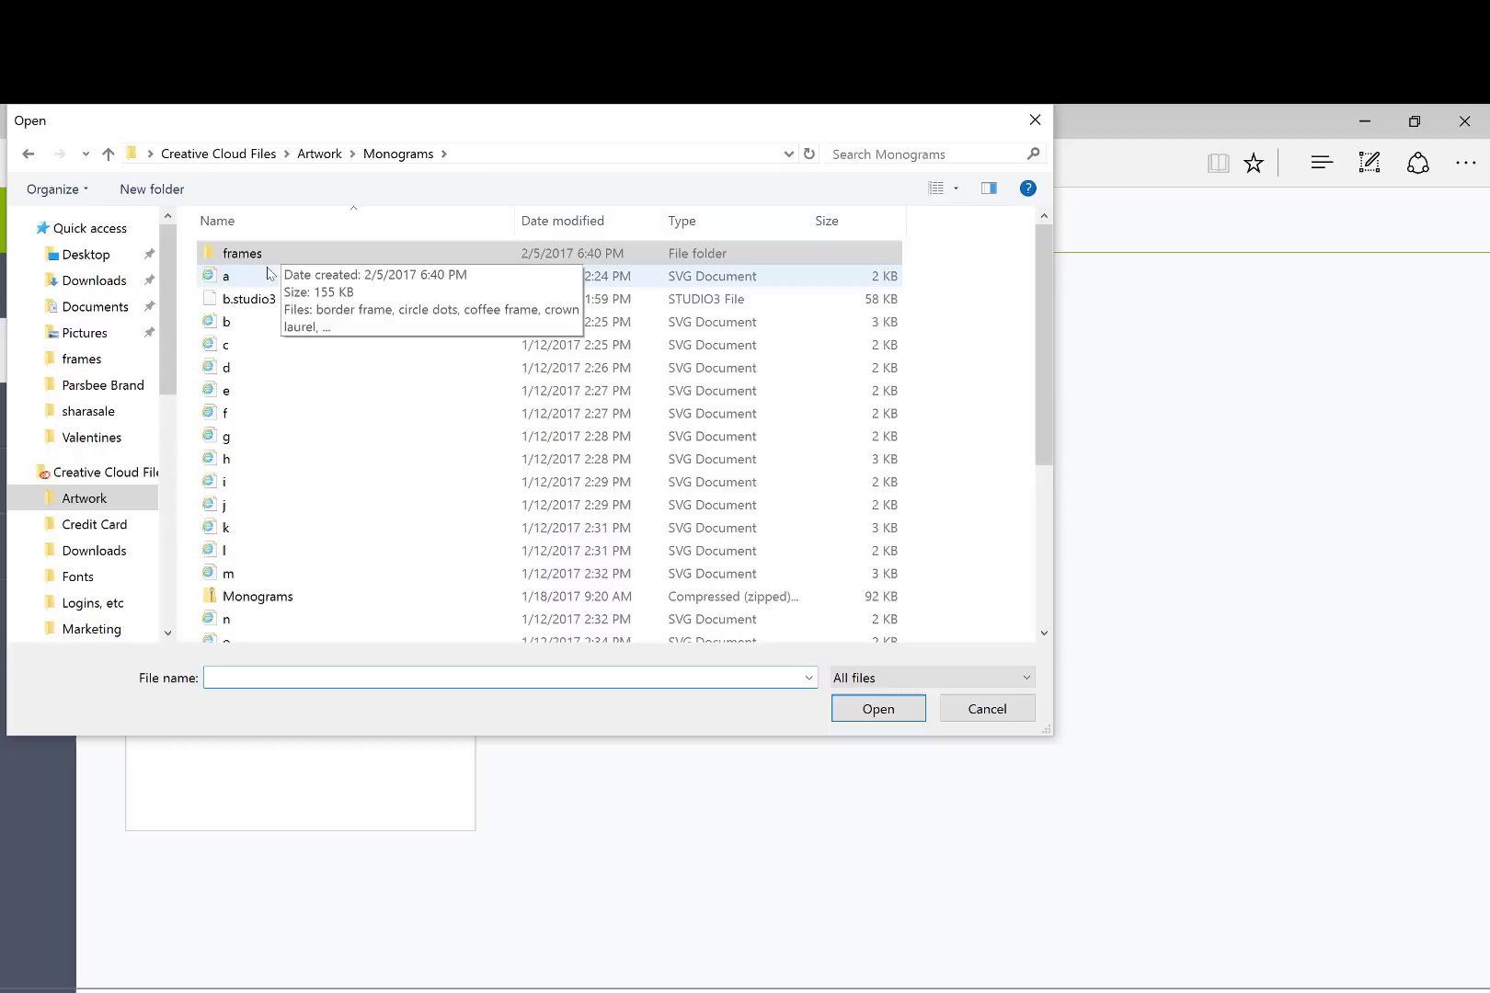
click(241, 390)
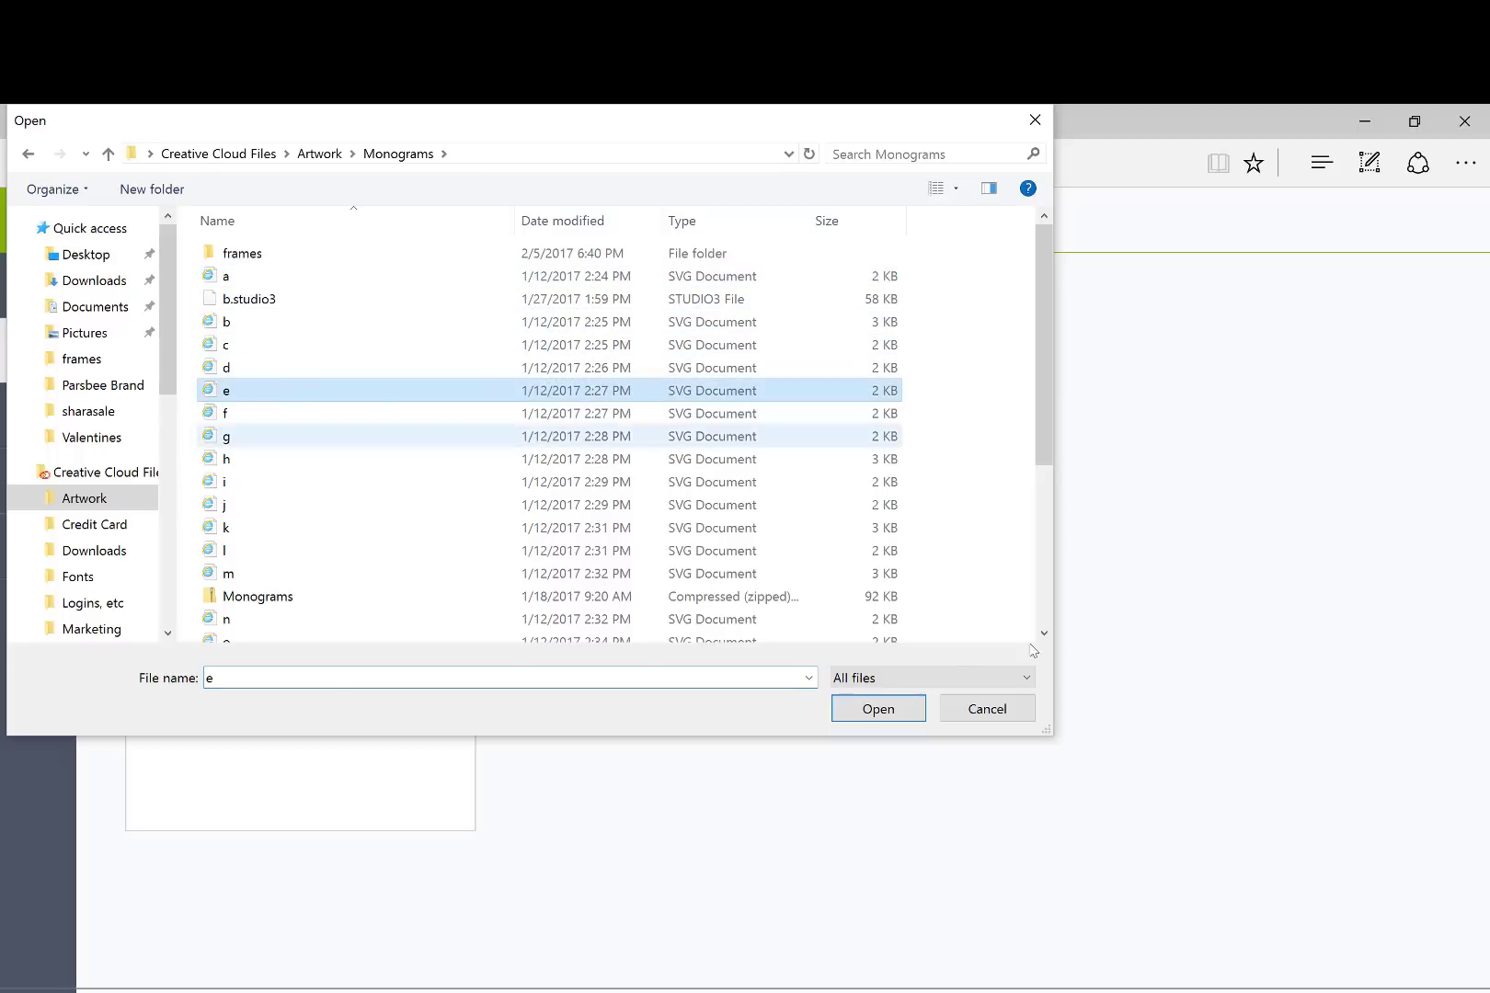
click(879, 708)
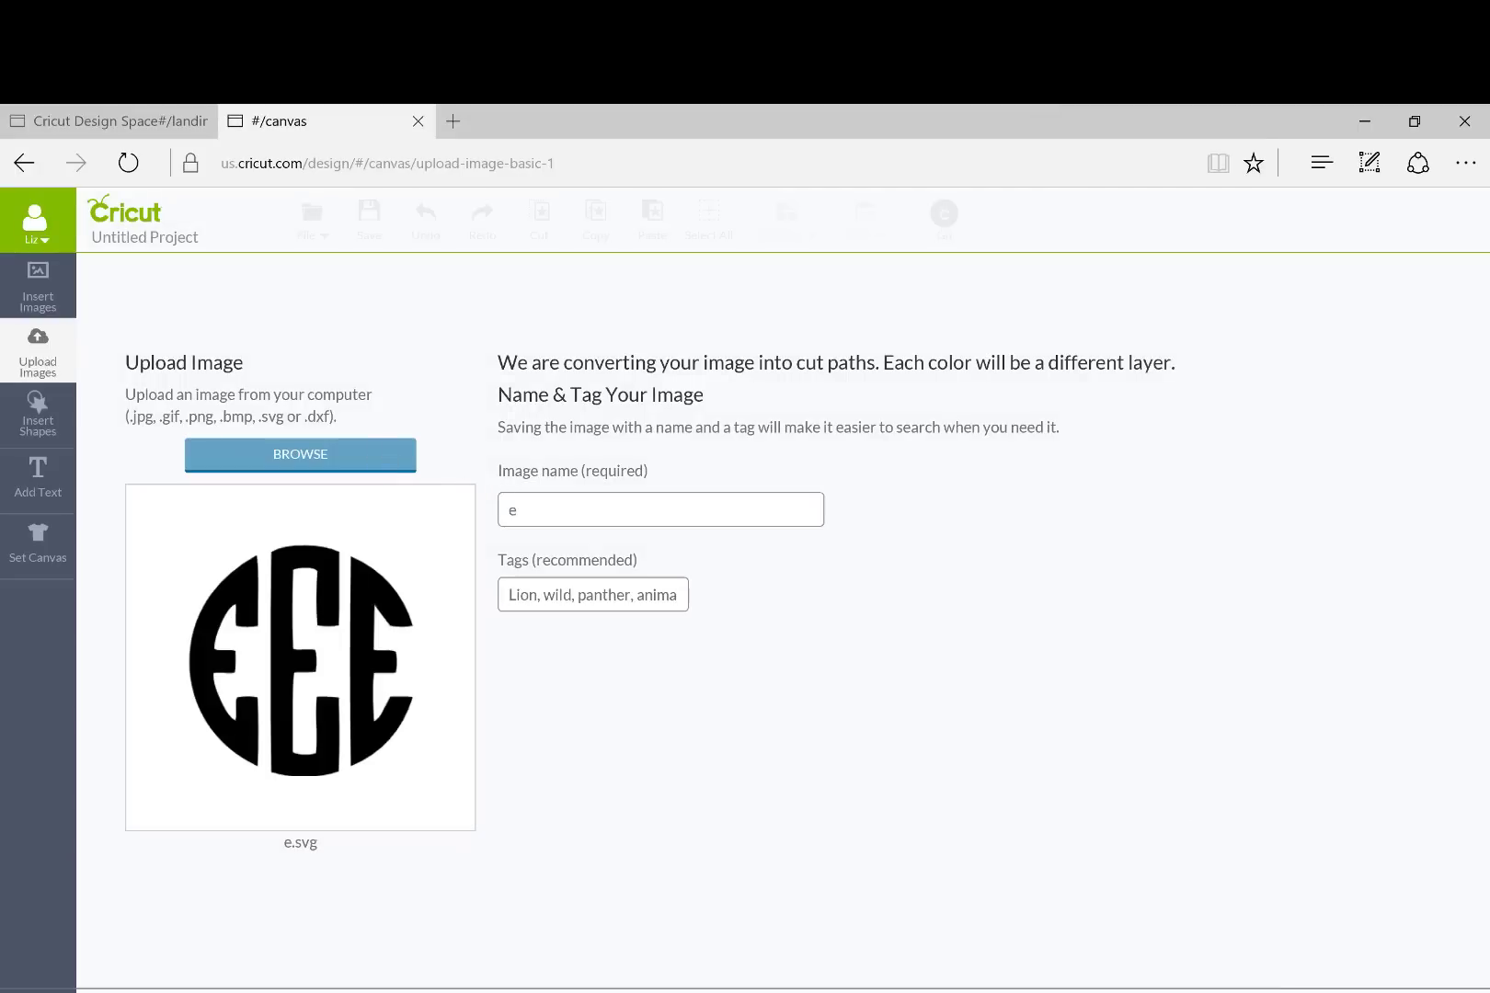
key(Return)
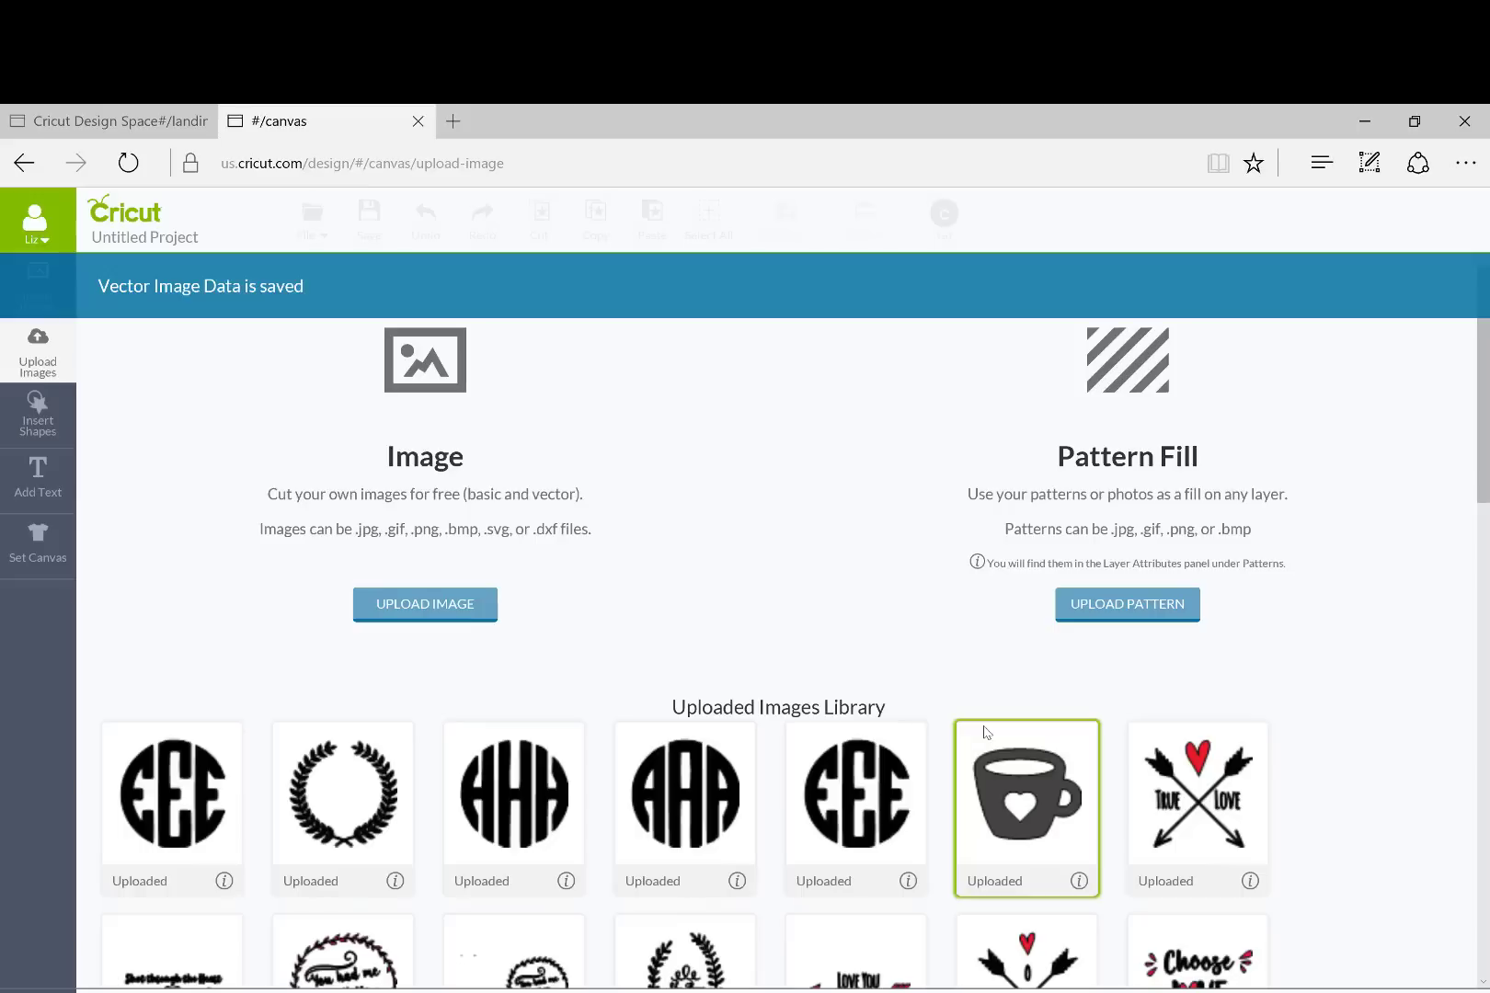
Upload the monogram file a from the Monograms folder and save it to the image library
click(492, 613)
click(268, 452)
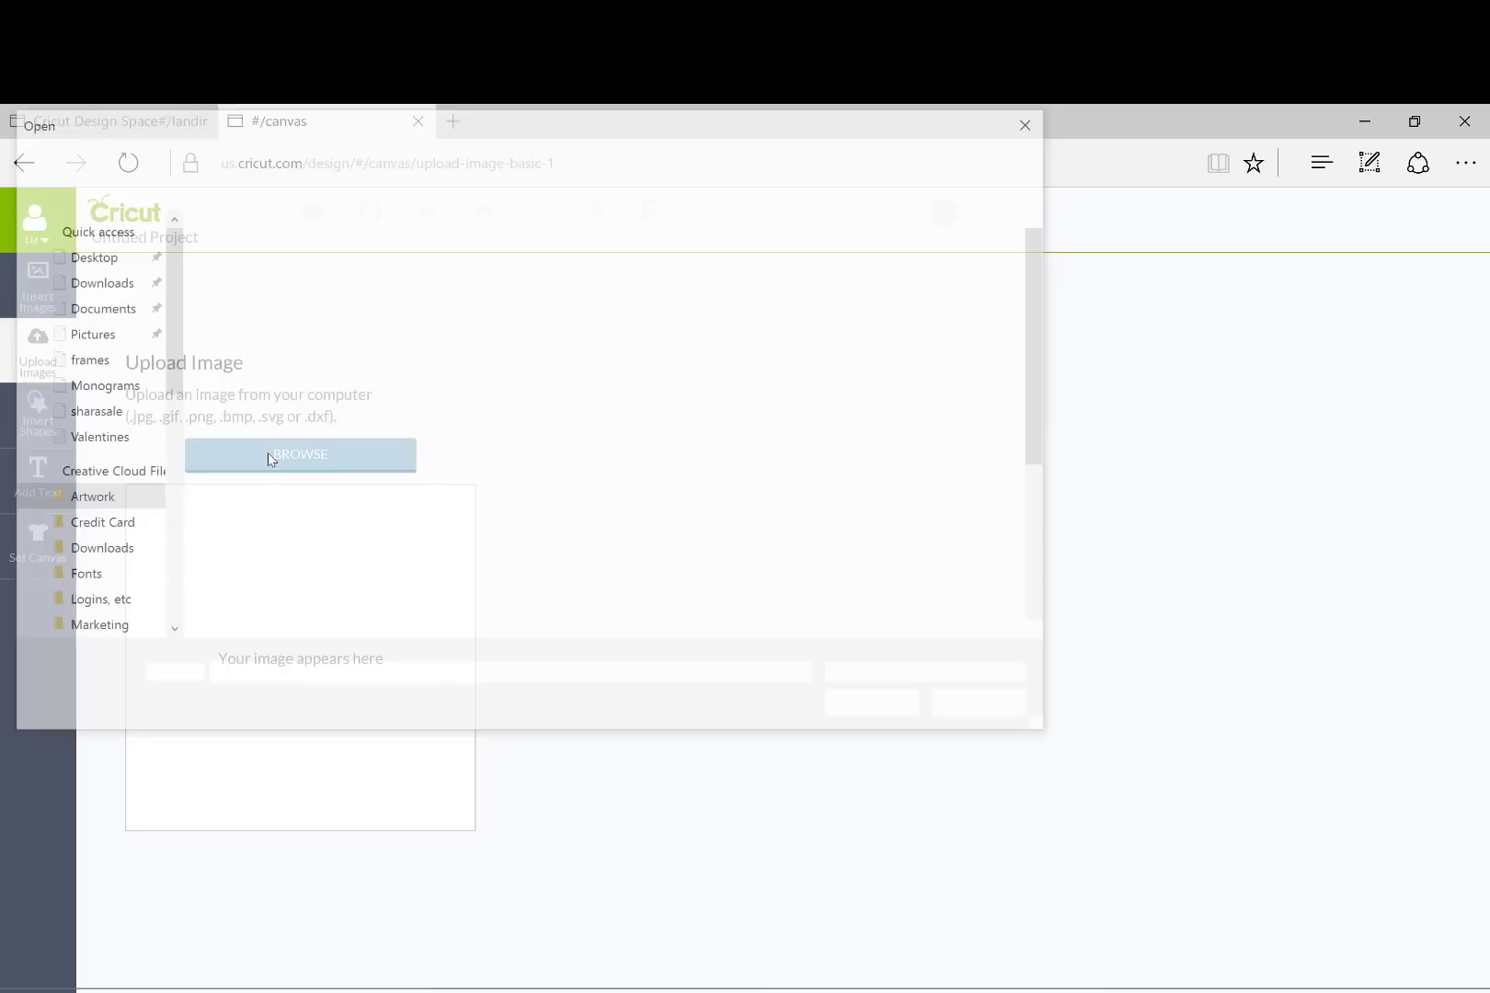
click(247, 277)
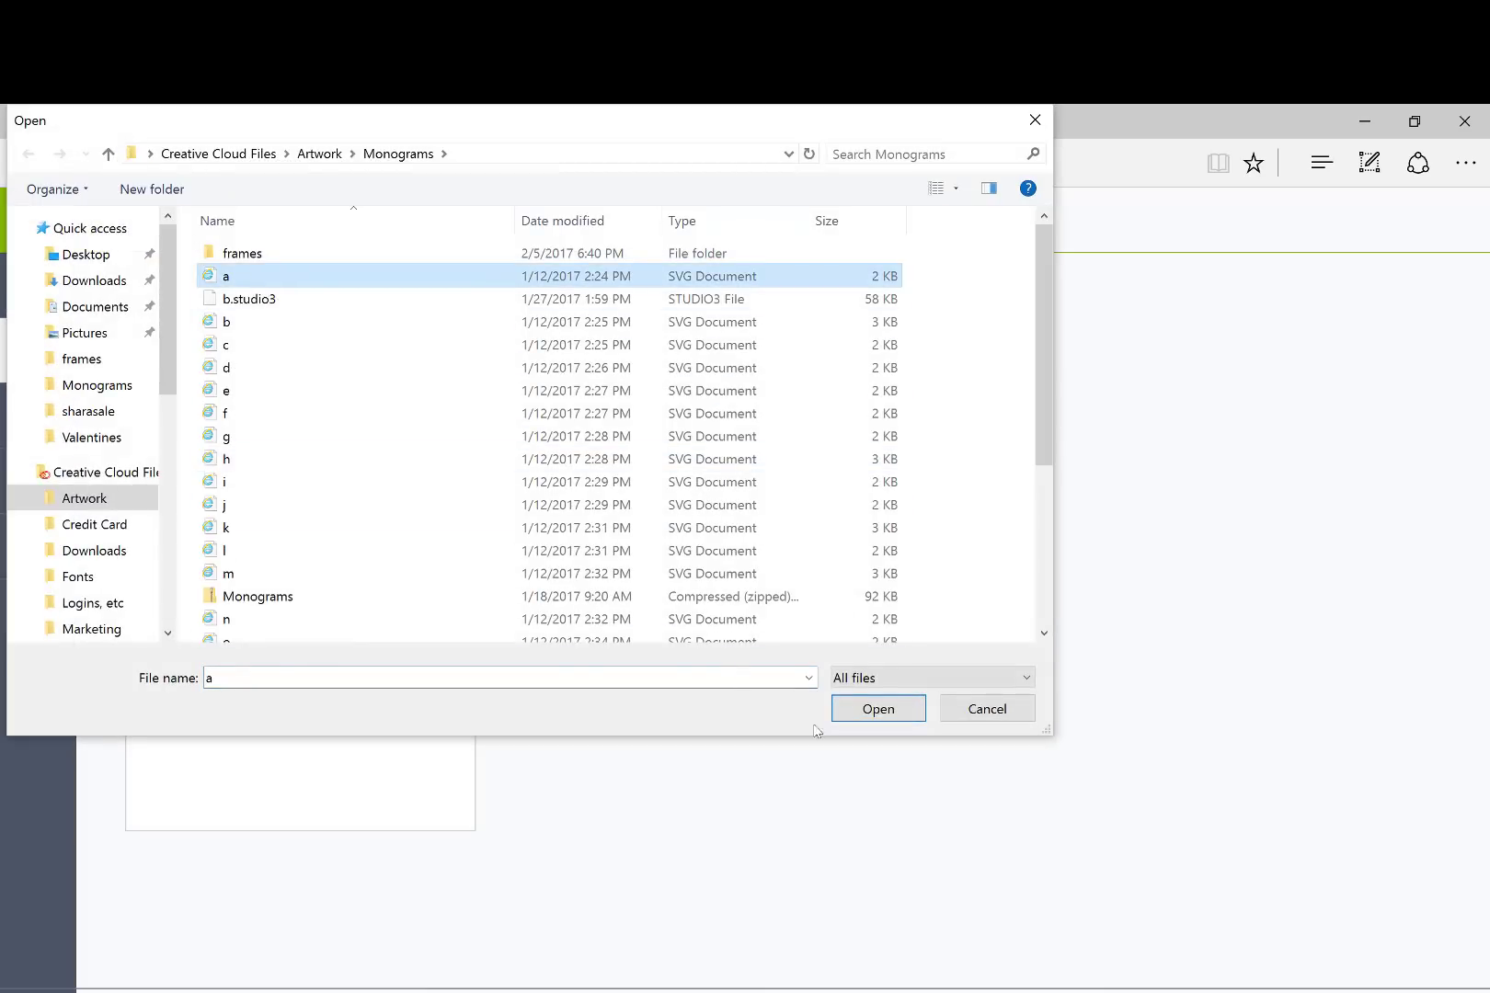
click(878, 709)
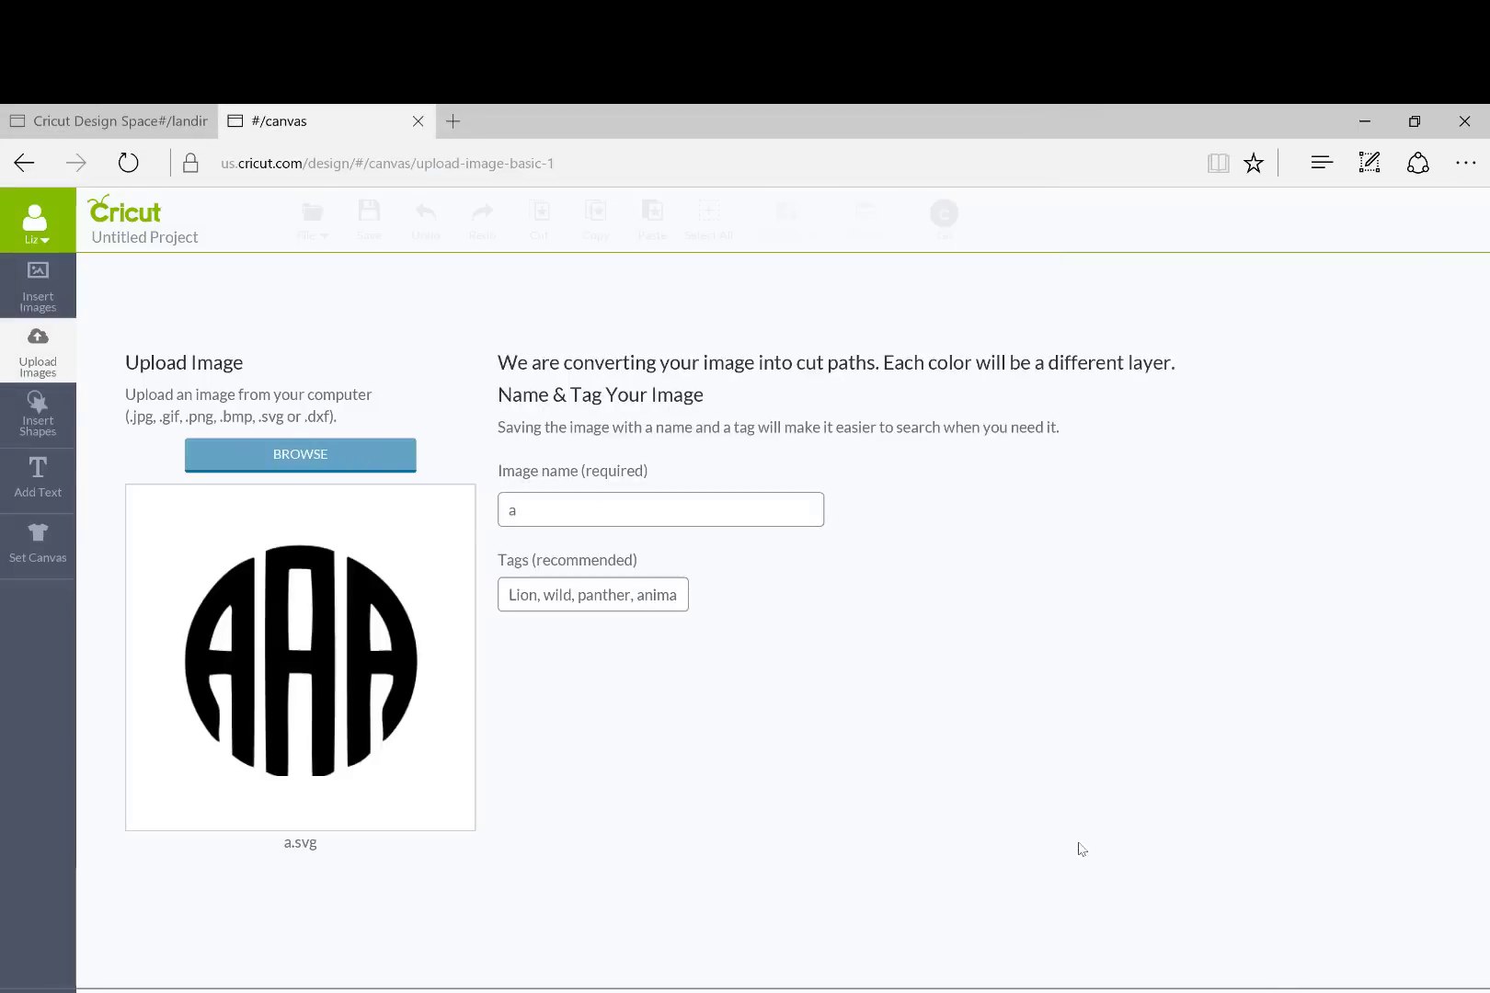
click(1347, 941)
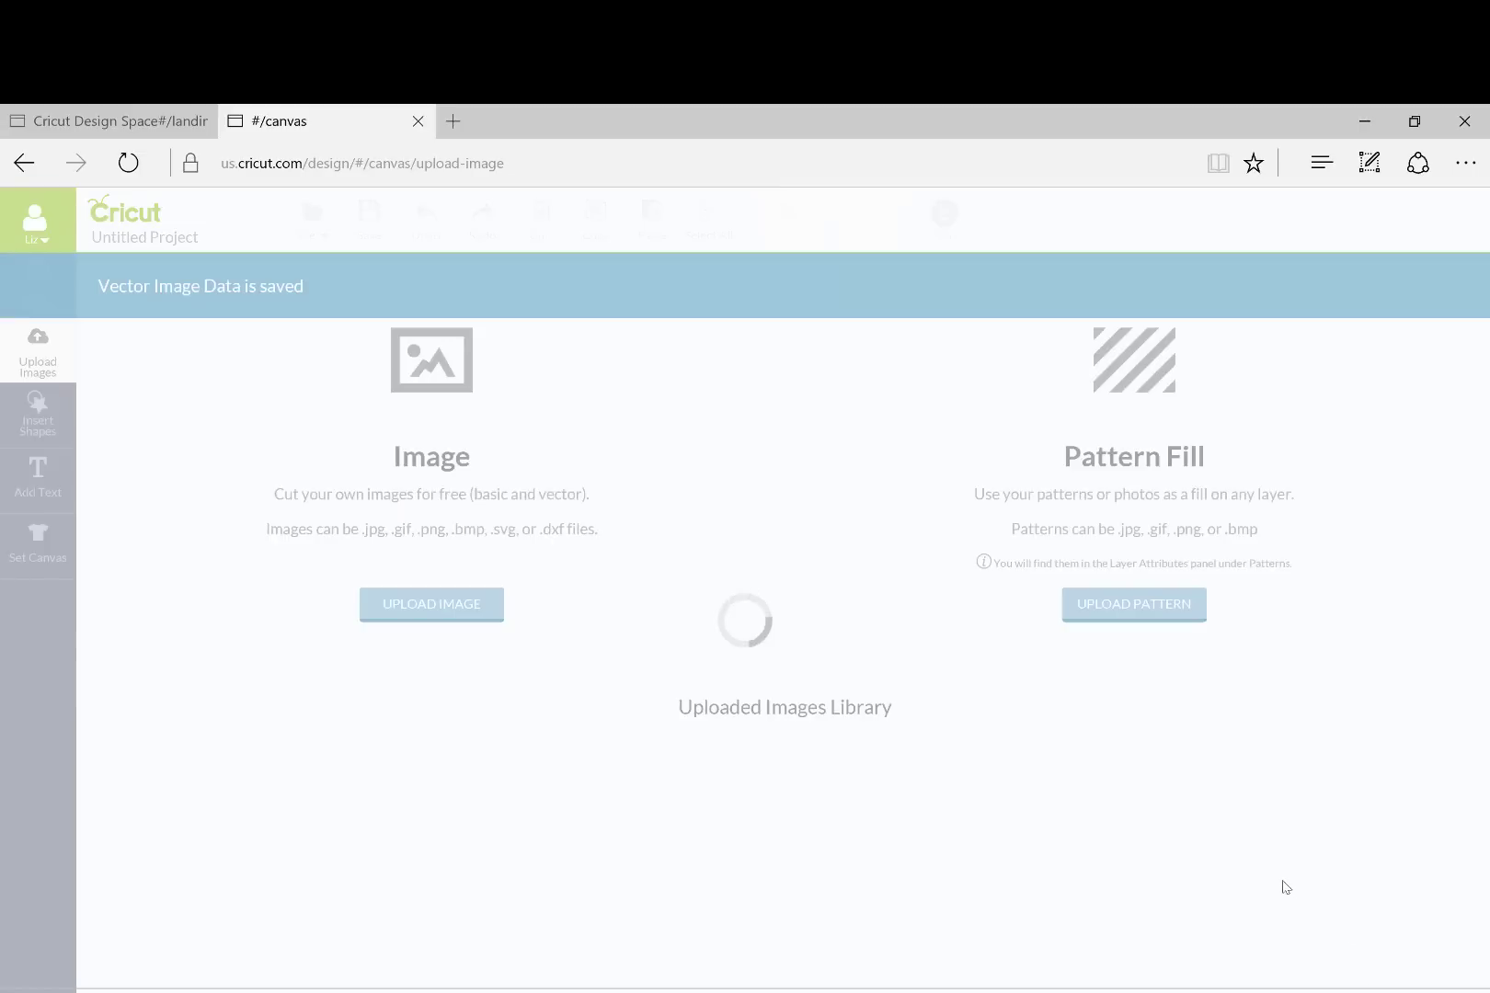
Upload the monogram file h from the Monograms folder and save it to the image library
click(426, 608)
click(308, 457)
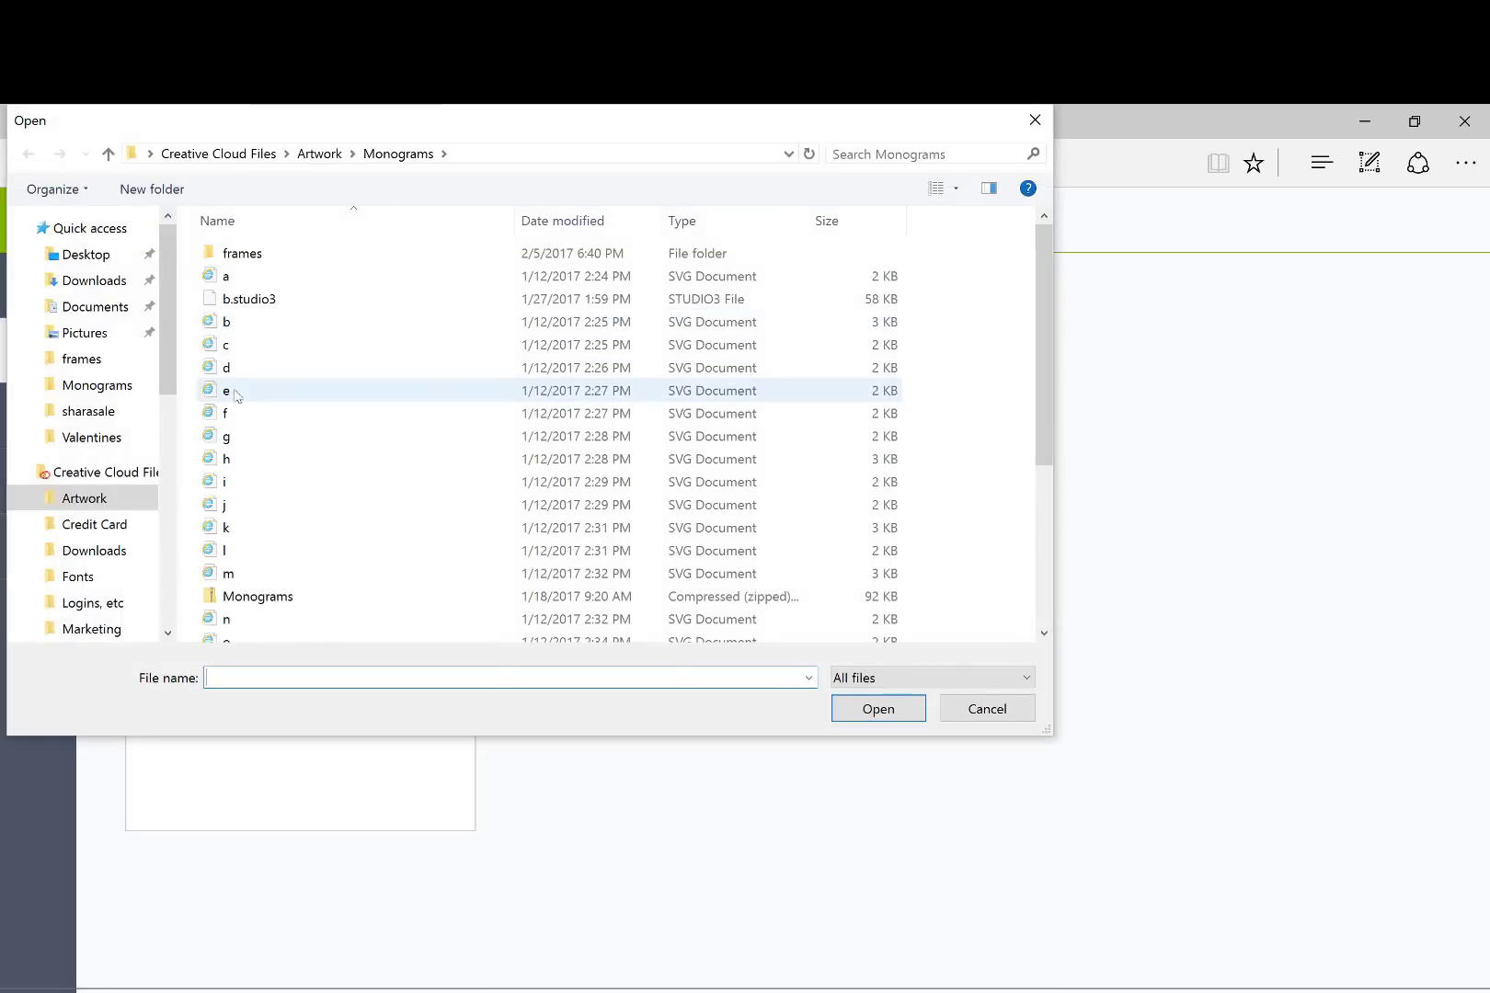
click(231, 460)
click(879, 709)
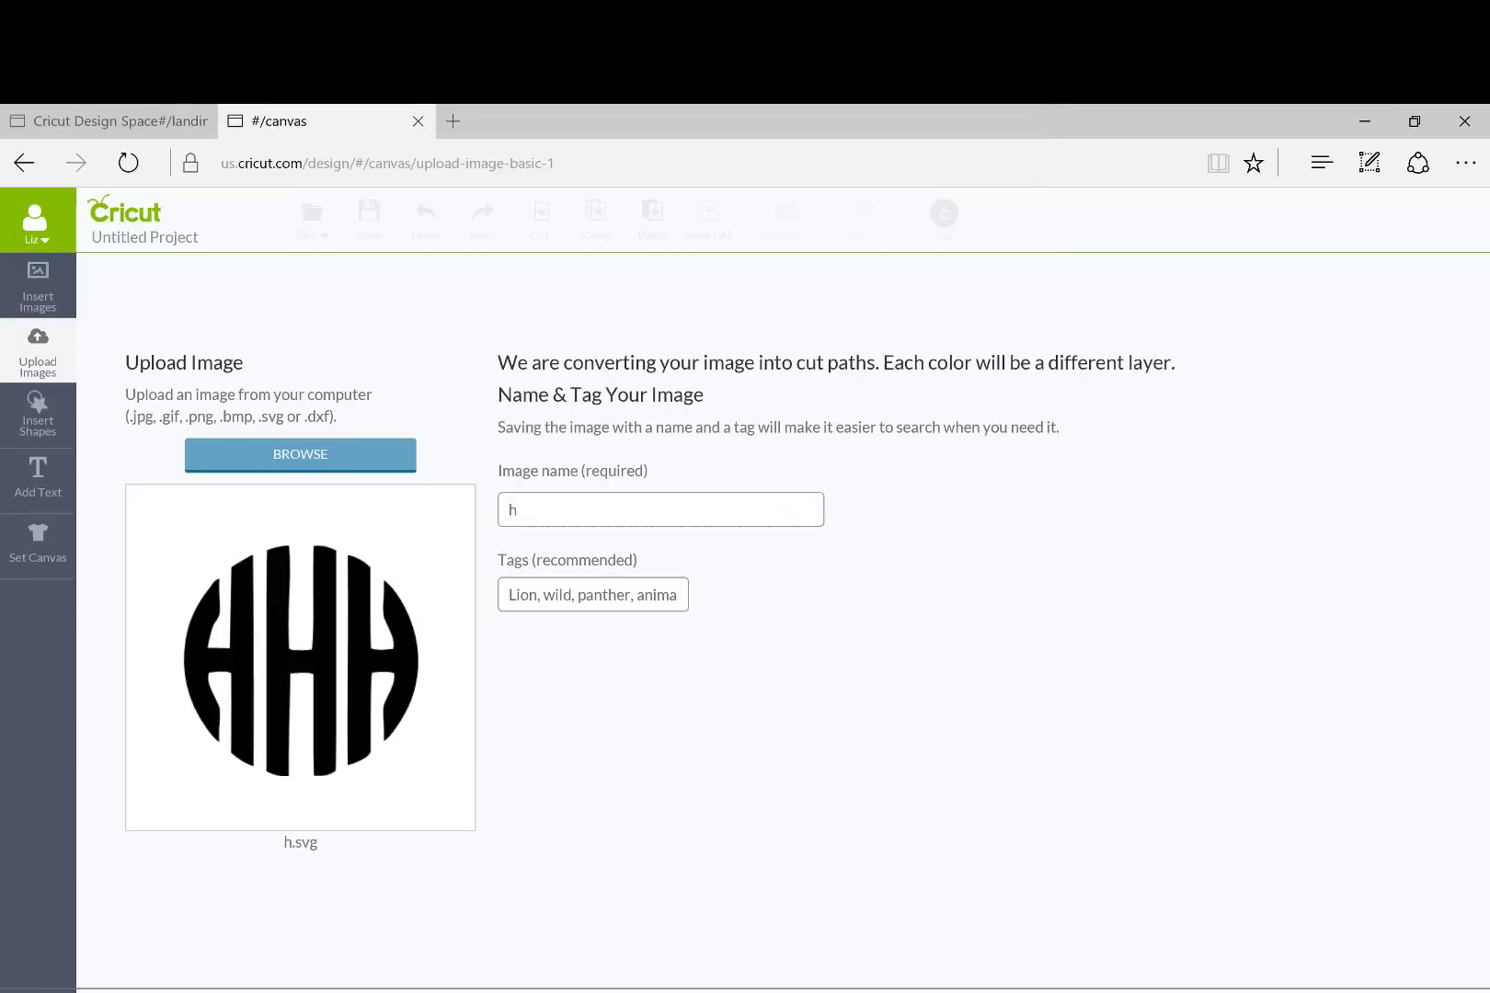
key(Return)
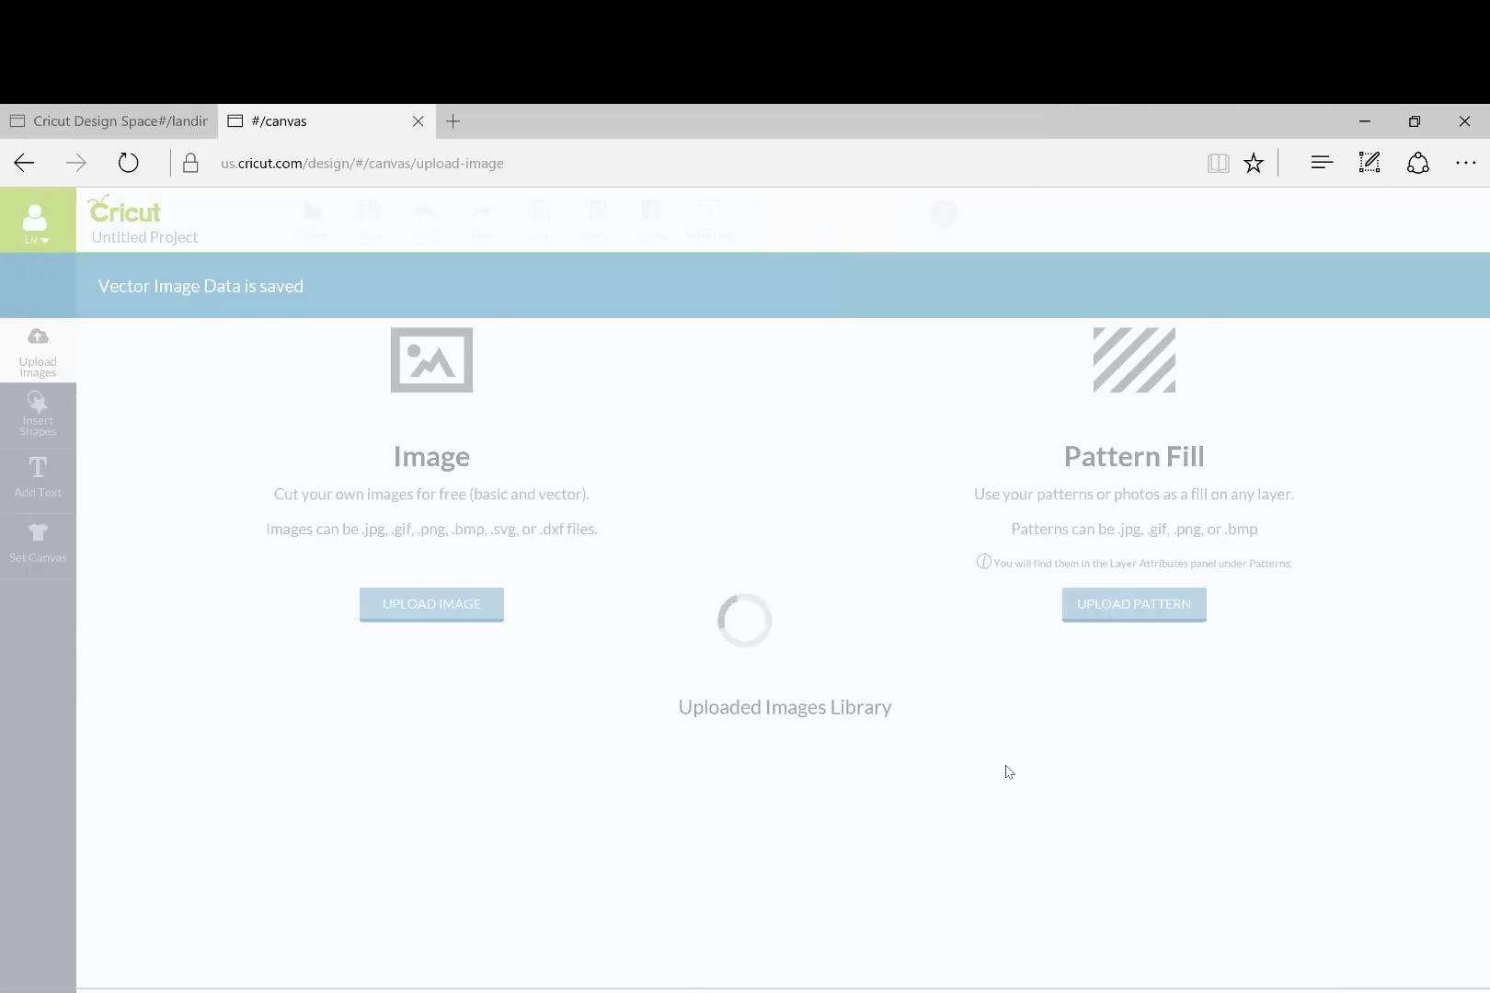
Upload the laurel frame file from the frames subfolder of Monograms to the image library
click(466, 604)
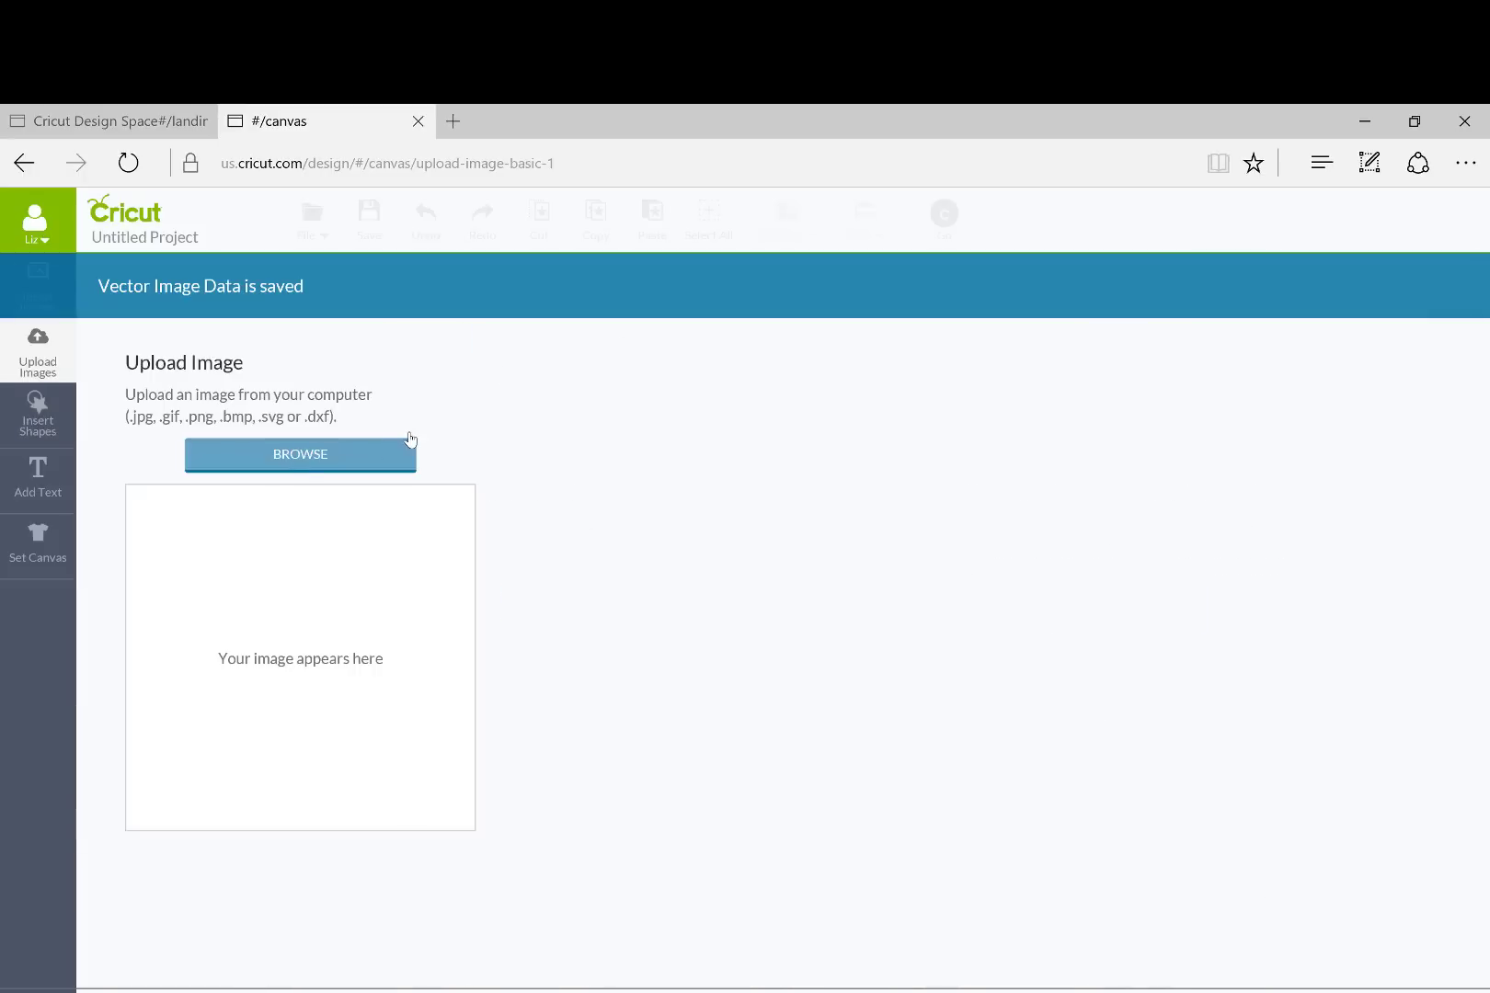
click(376, 449)
double_click(247, 258)
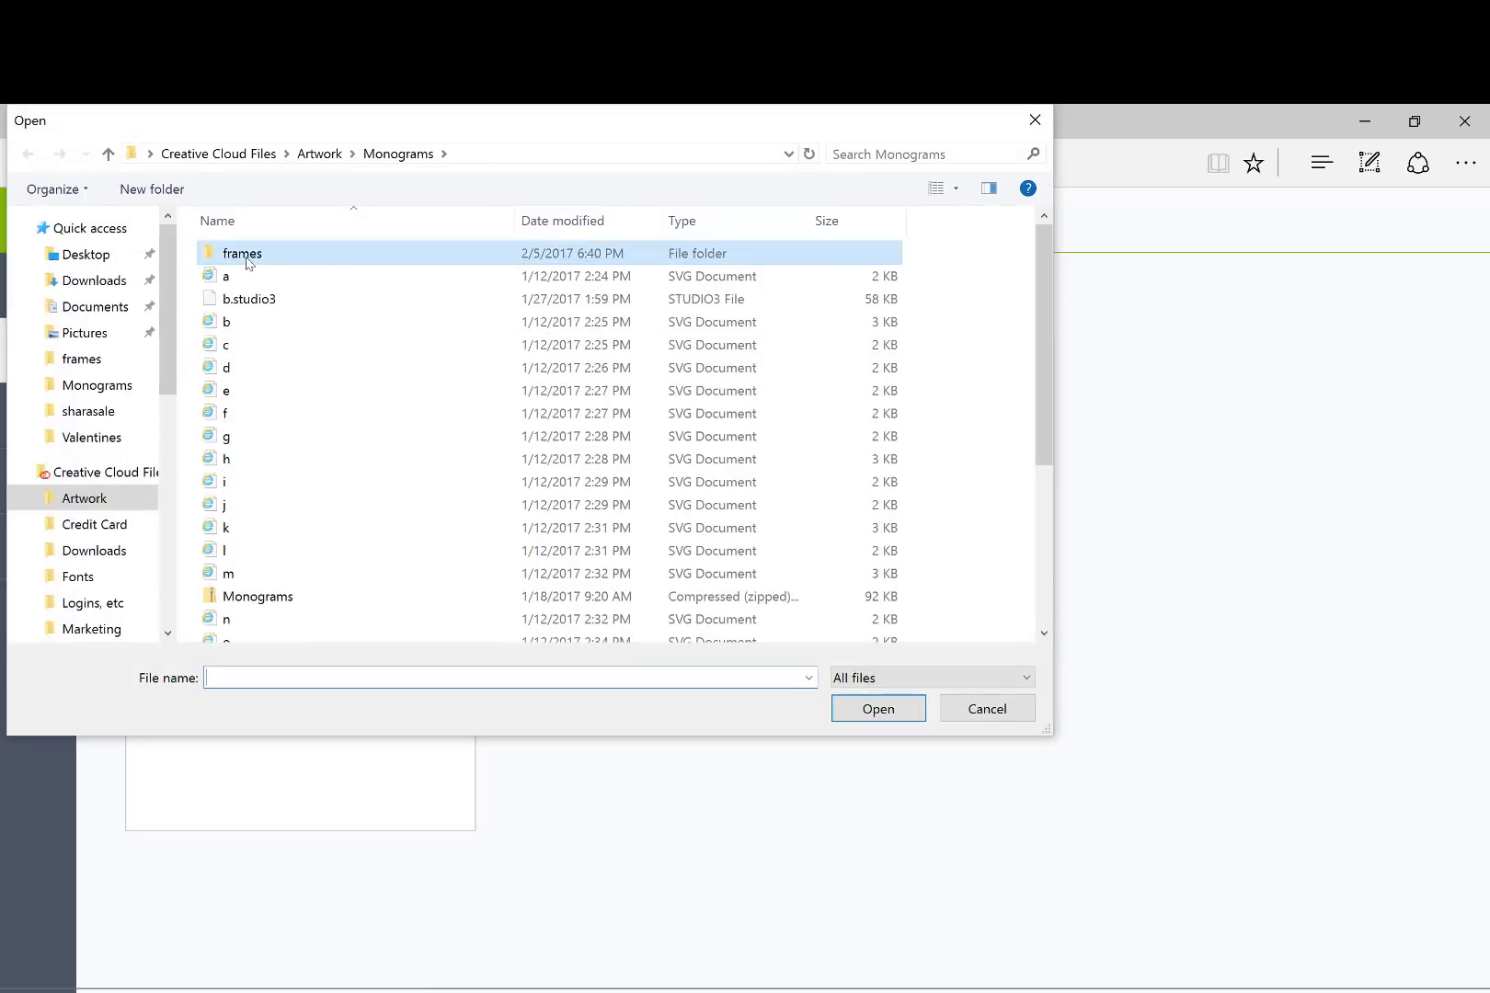
scroll(329, 383, down, 1)
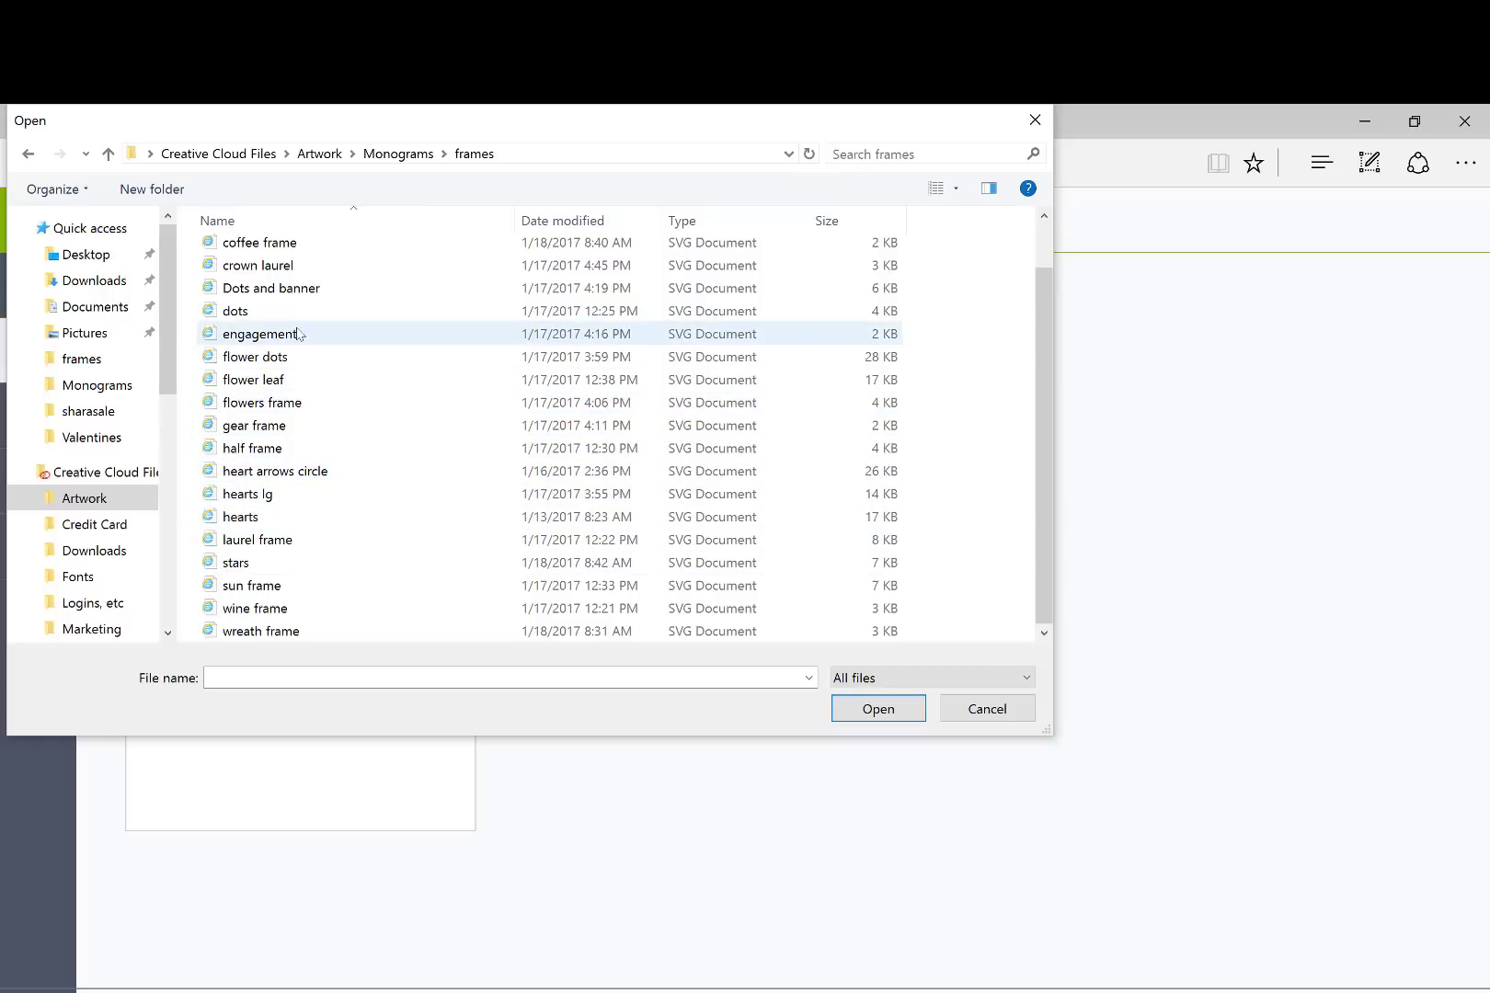
click(306, 542)
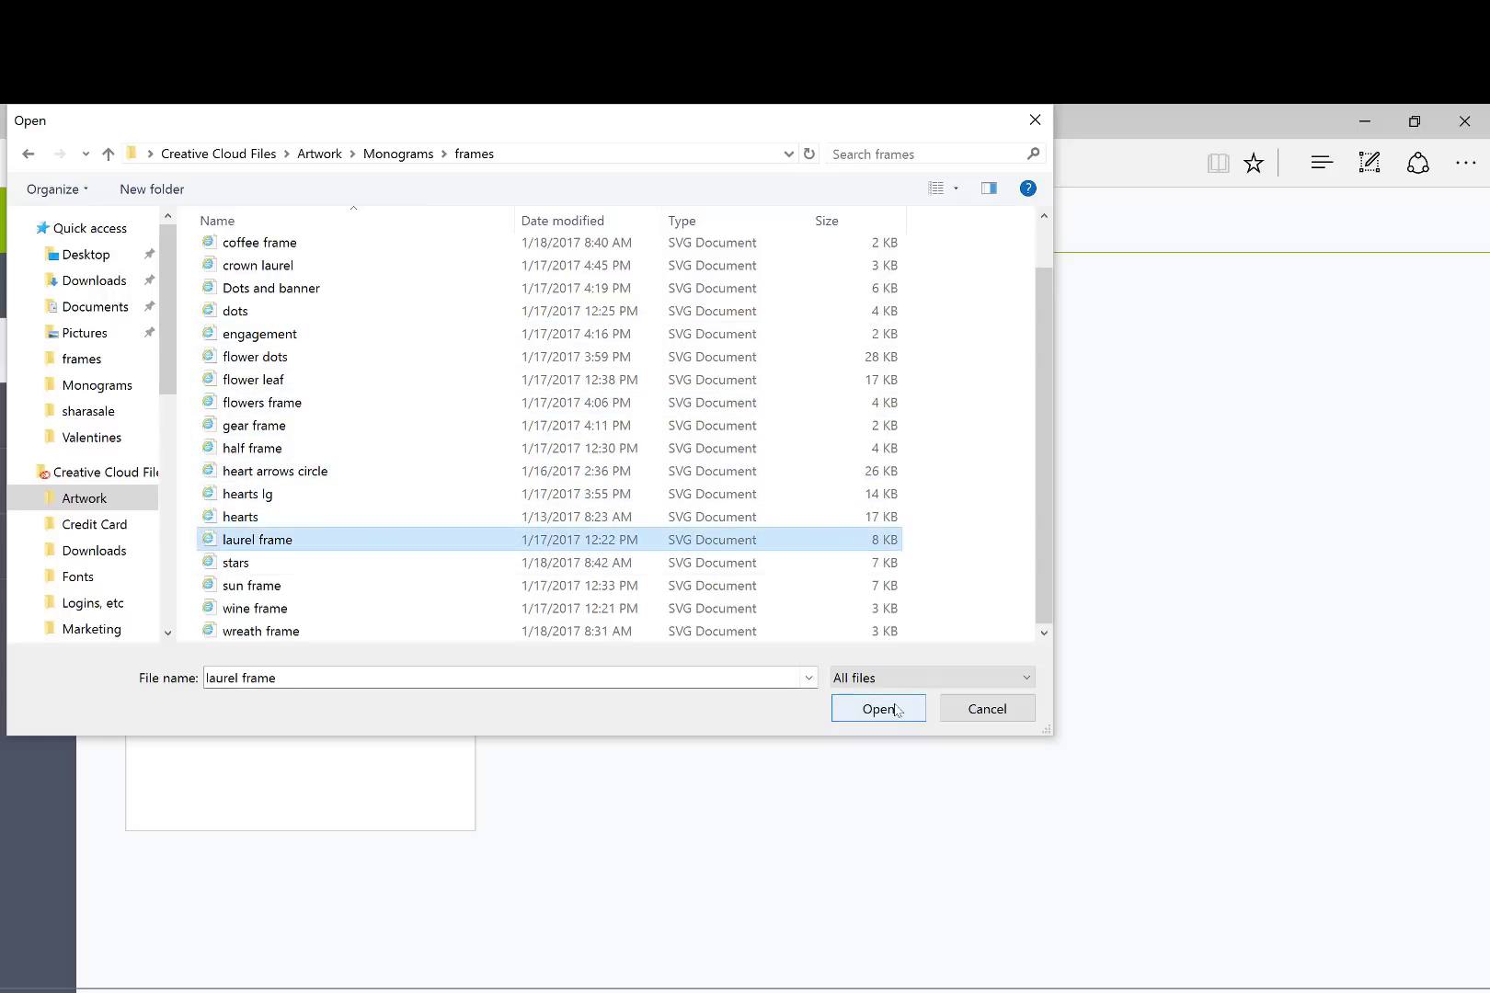
click(897, 710)
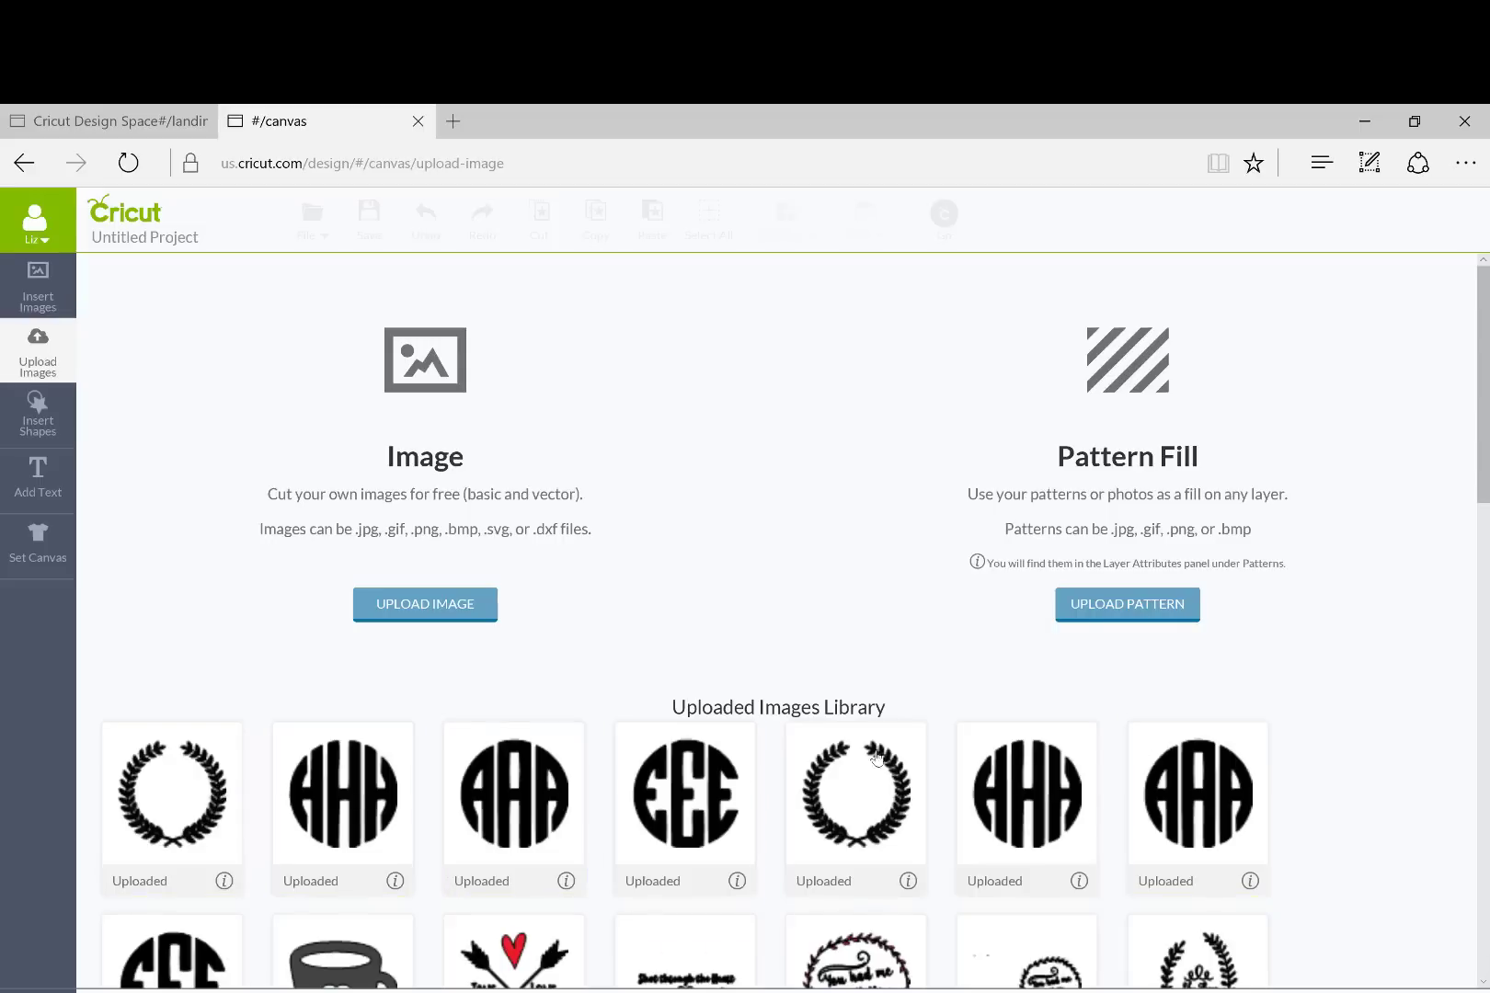
Insert the newly uploaded laurel frame and the H, A and E monograms from the image library onto the canvas
scroll(215, 660, down, 5)
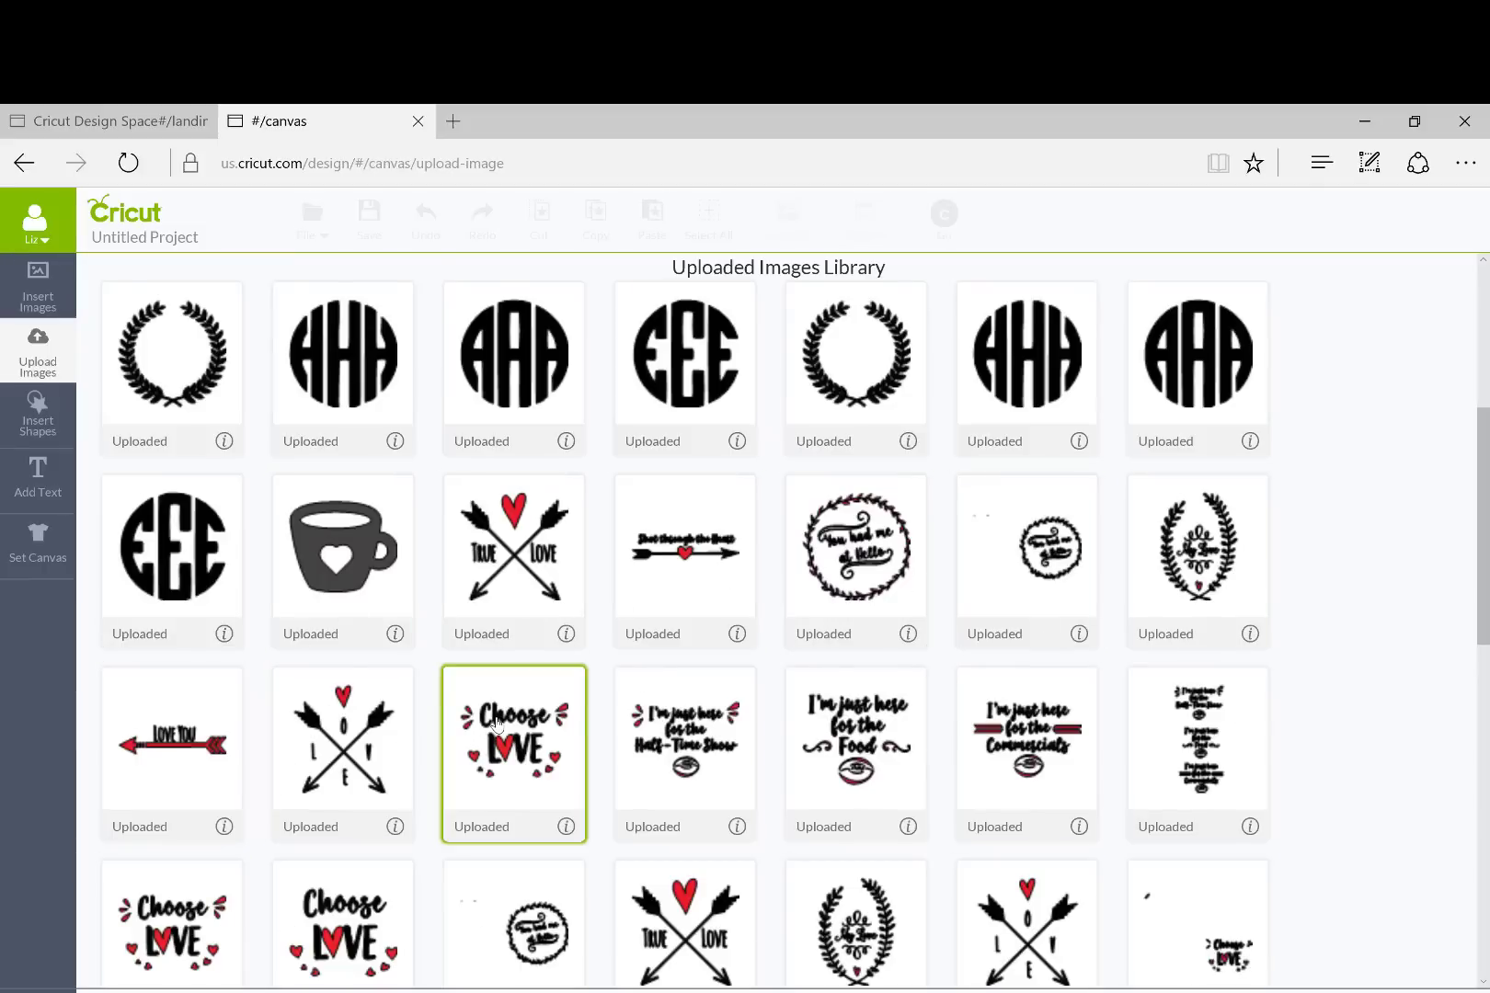
scroll(497, 722, up, 3)
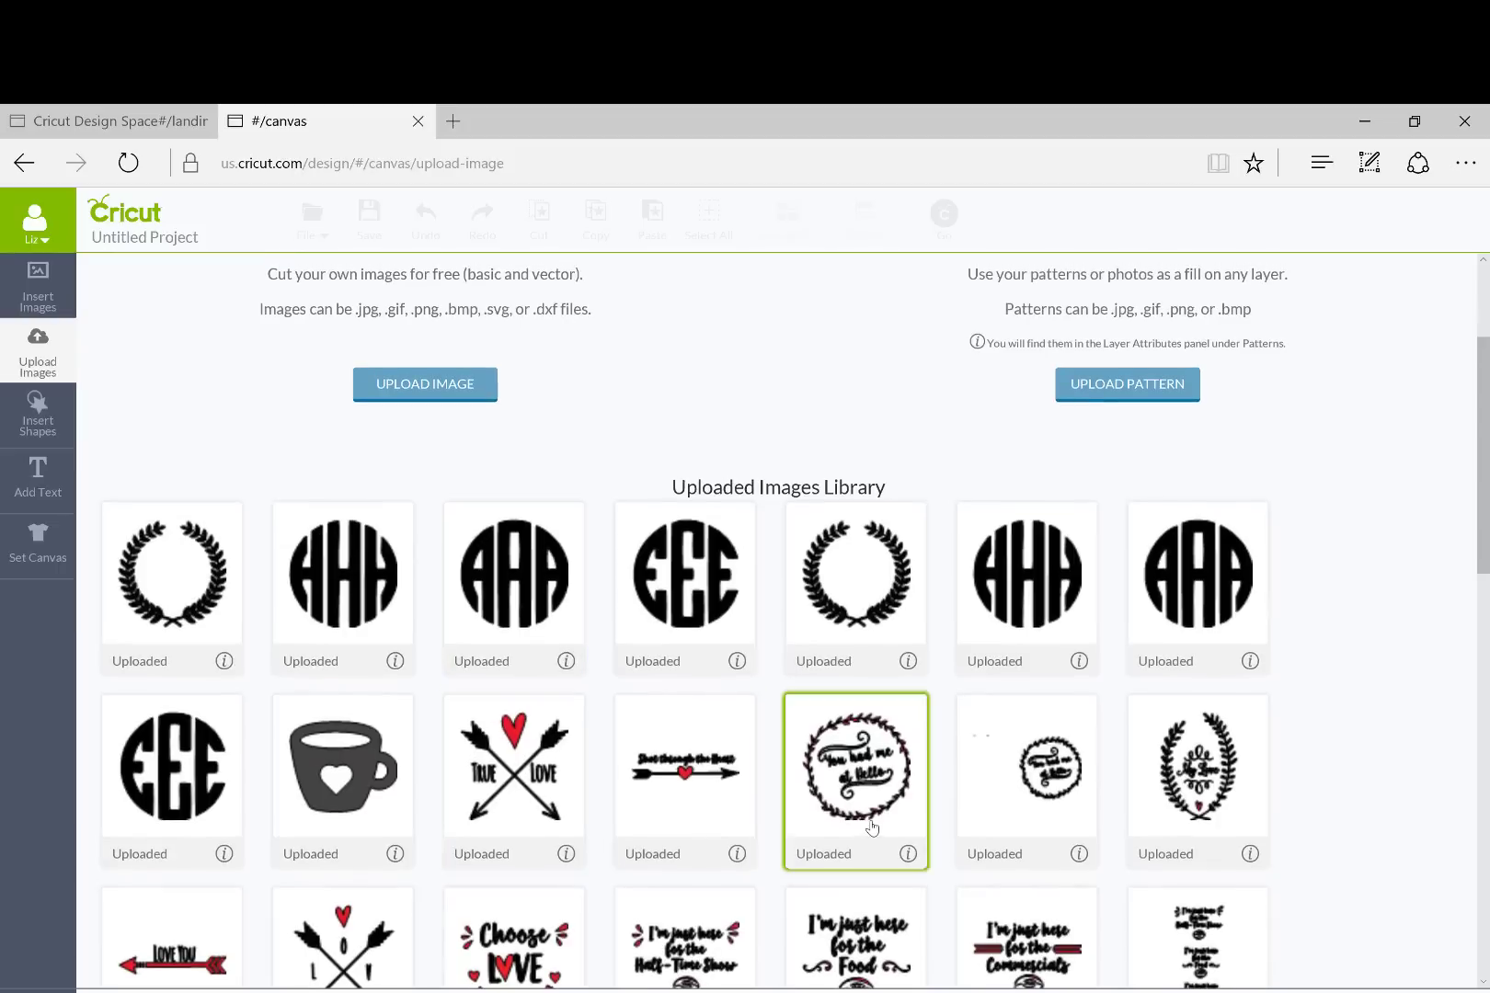
scroll(874, 828, up, 1)
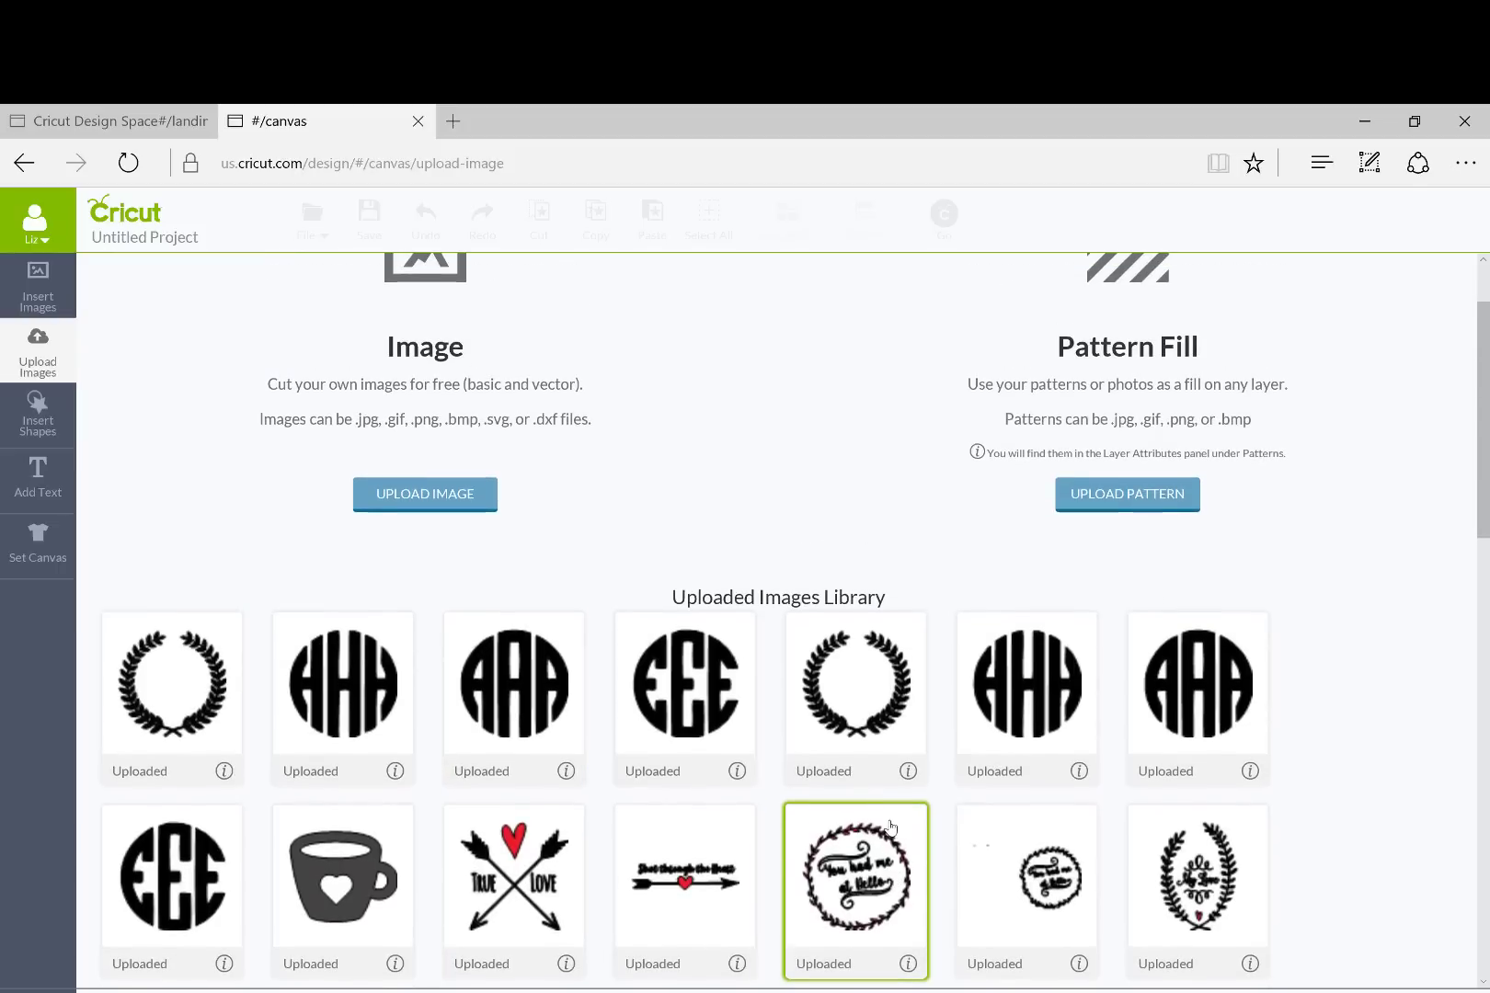
click(210, 685)
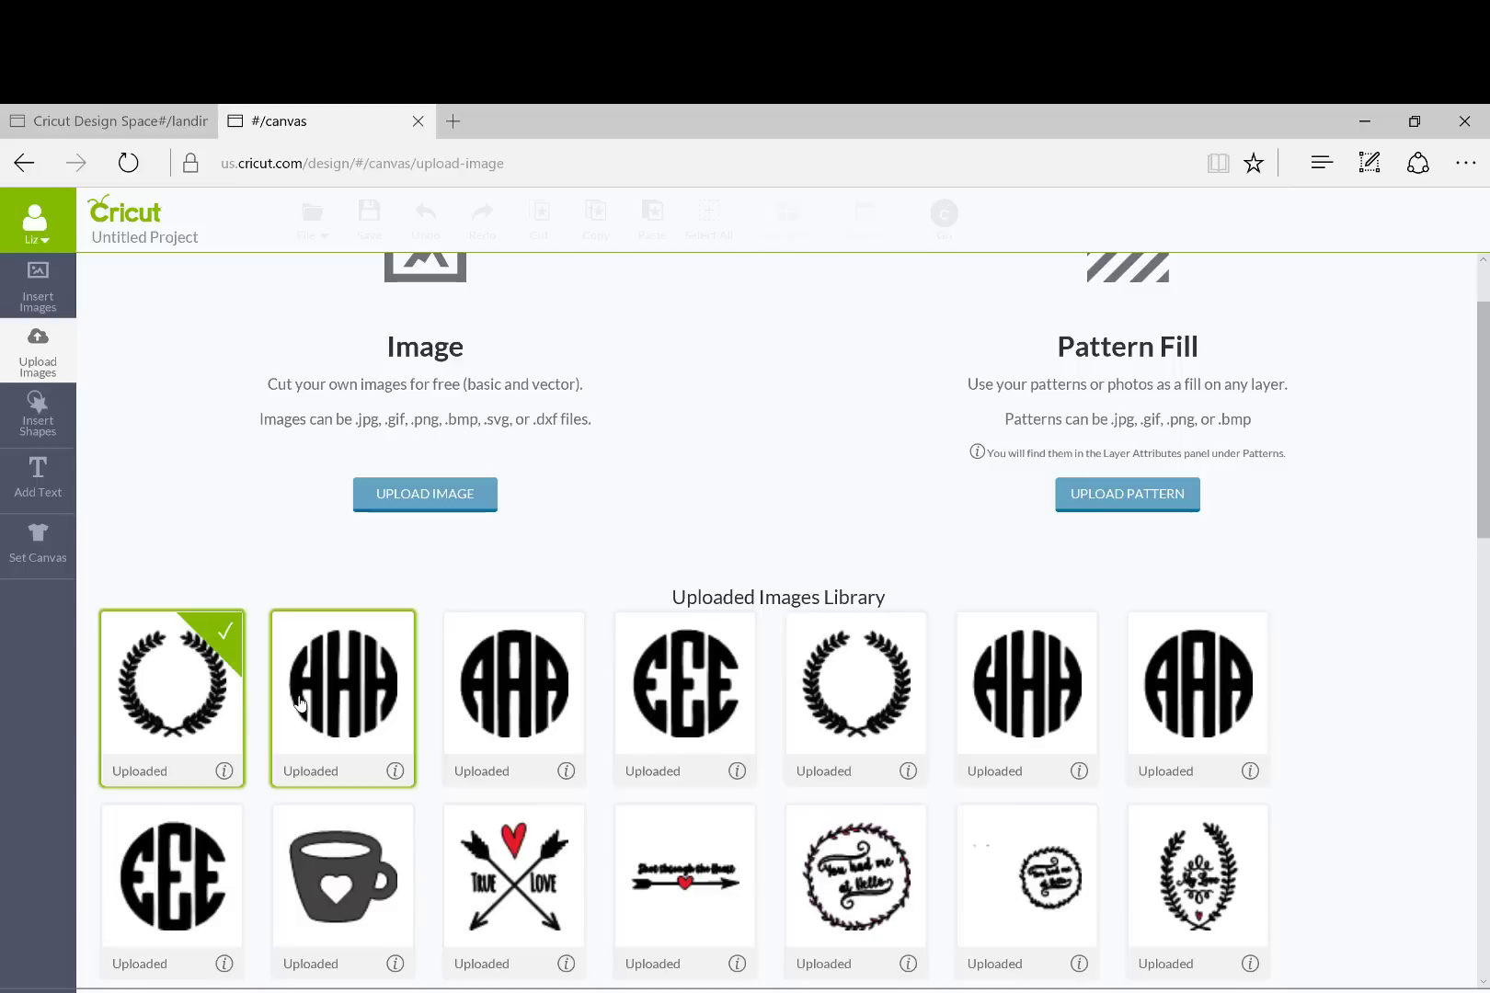
click(375, 713)
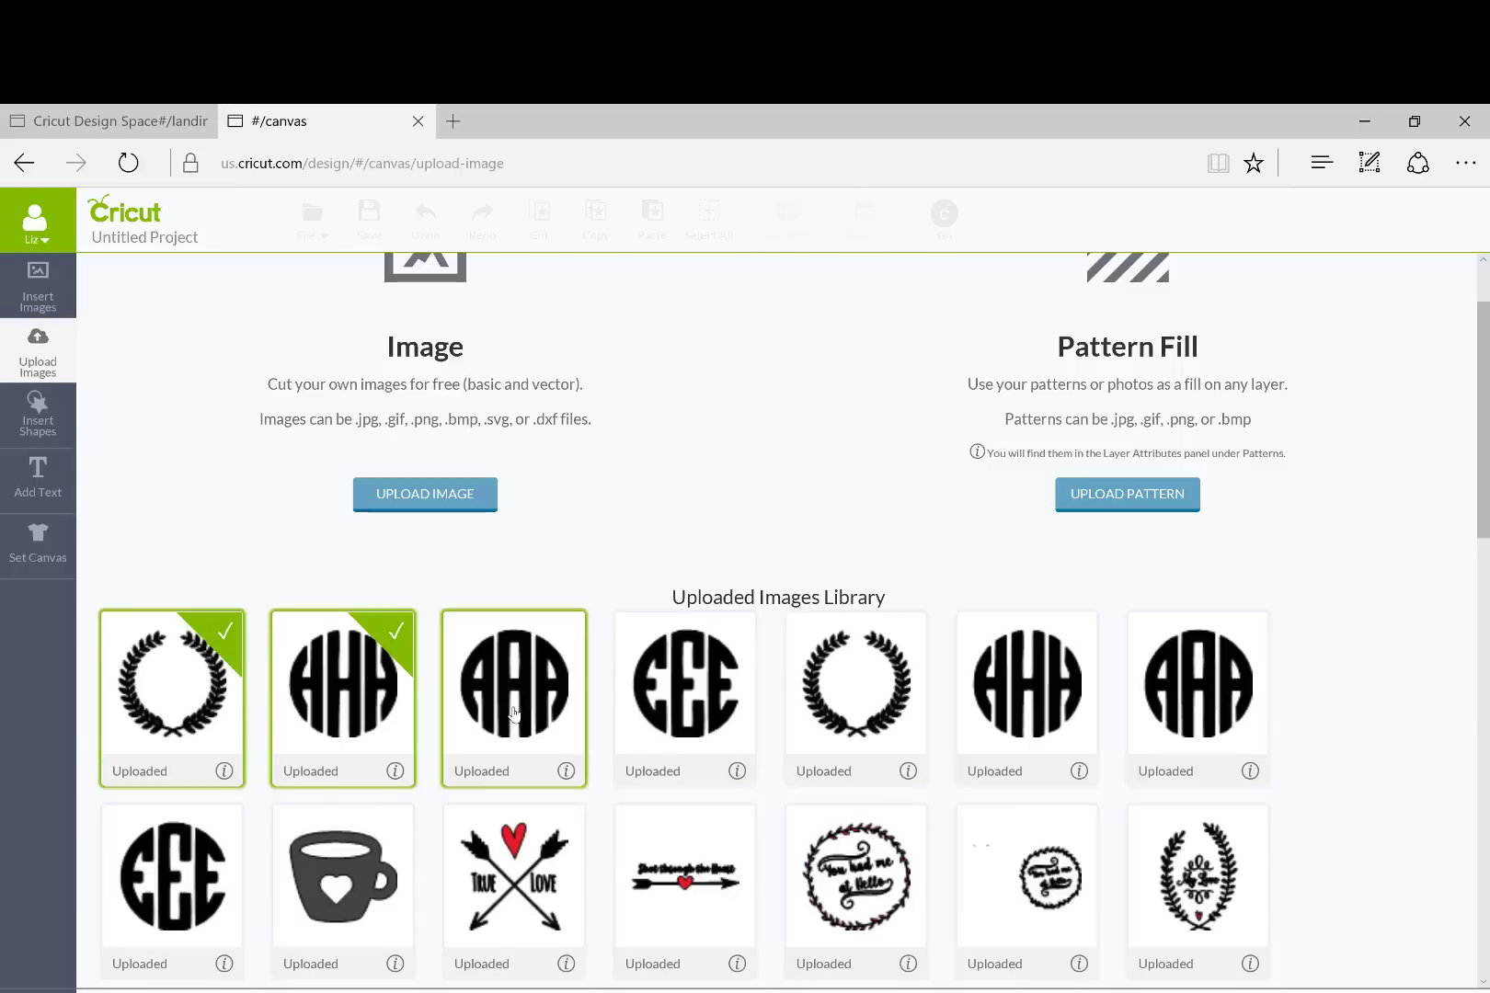
click(514, 713)
click(688, 722)
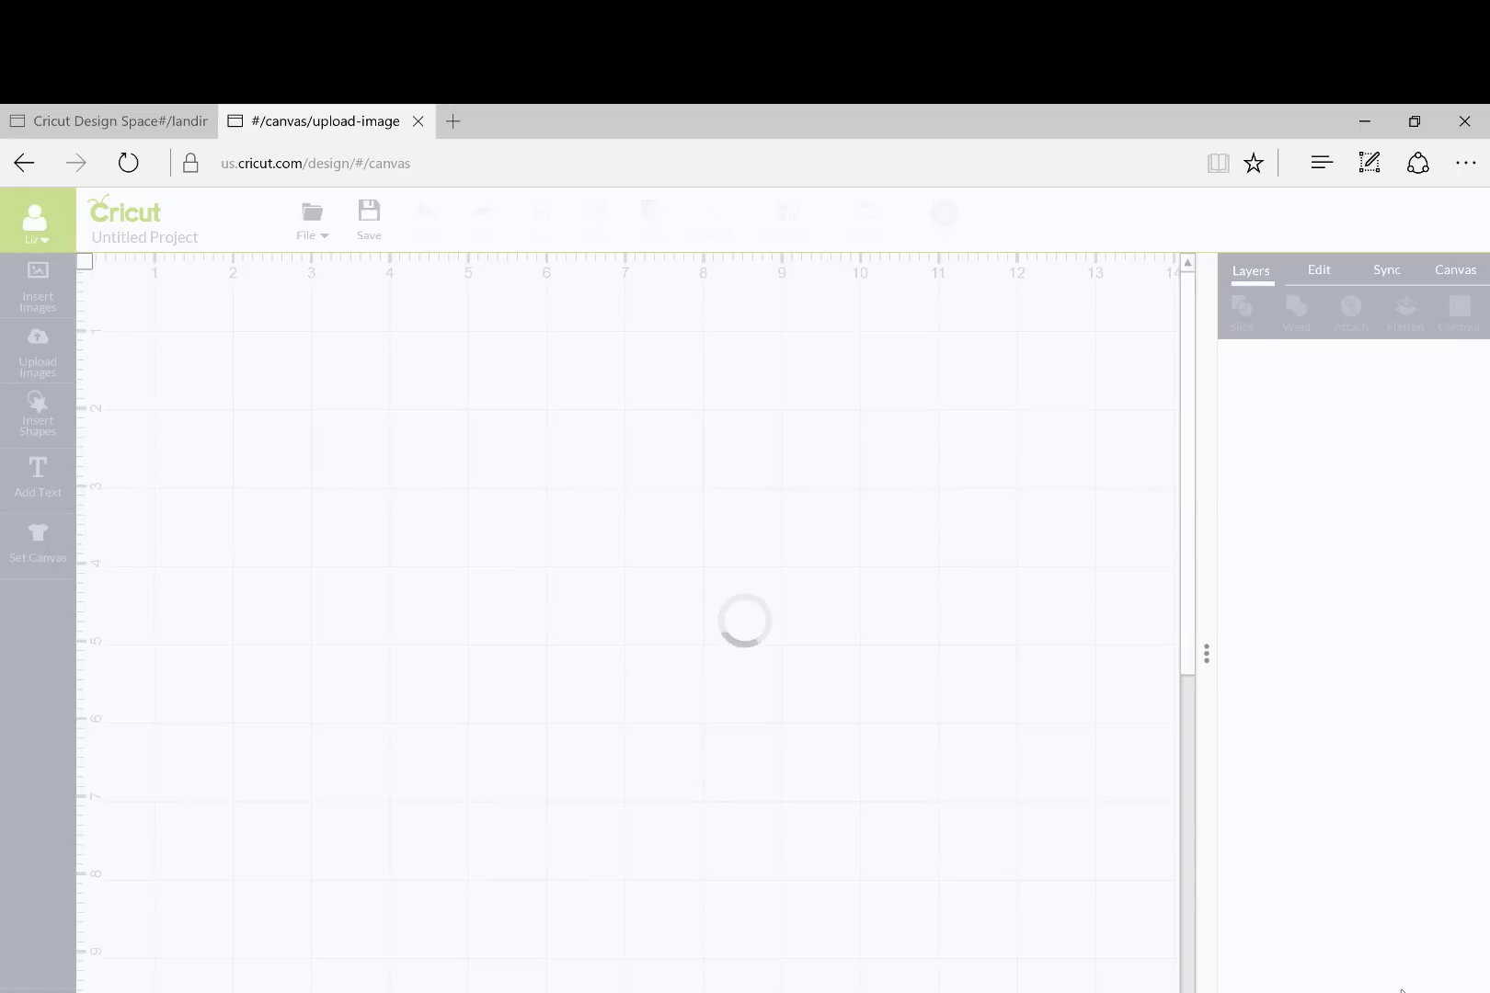
Spread the images apart on the canvas: H monogram below the others, E and A side by side, and laurel frame beside the A
drag(322, 497, 743, 512)
drag(259, 529, 259, 815)
drag(363, 533, 721, 528)
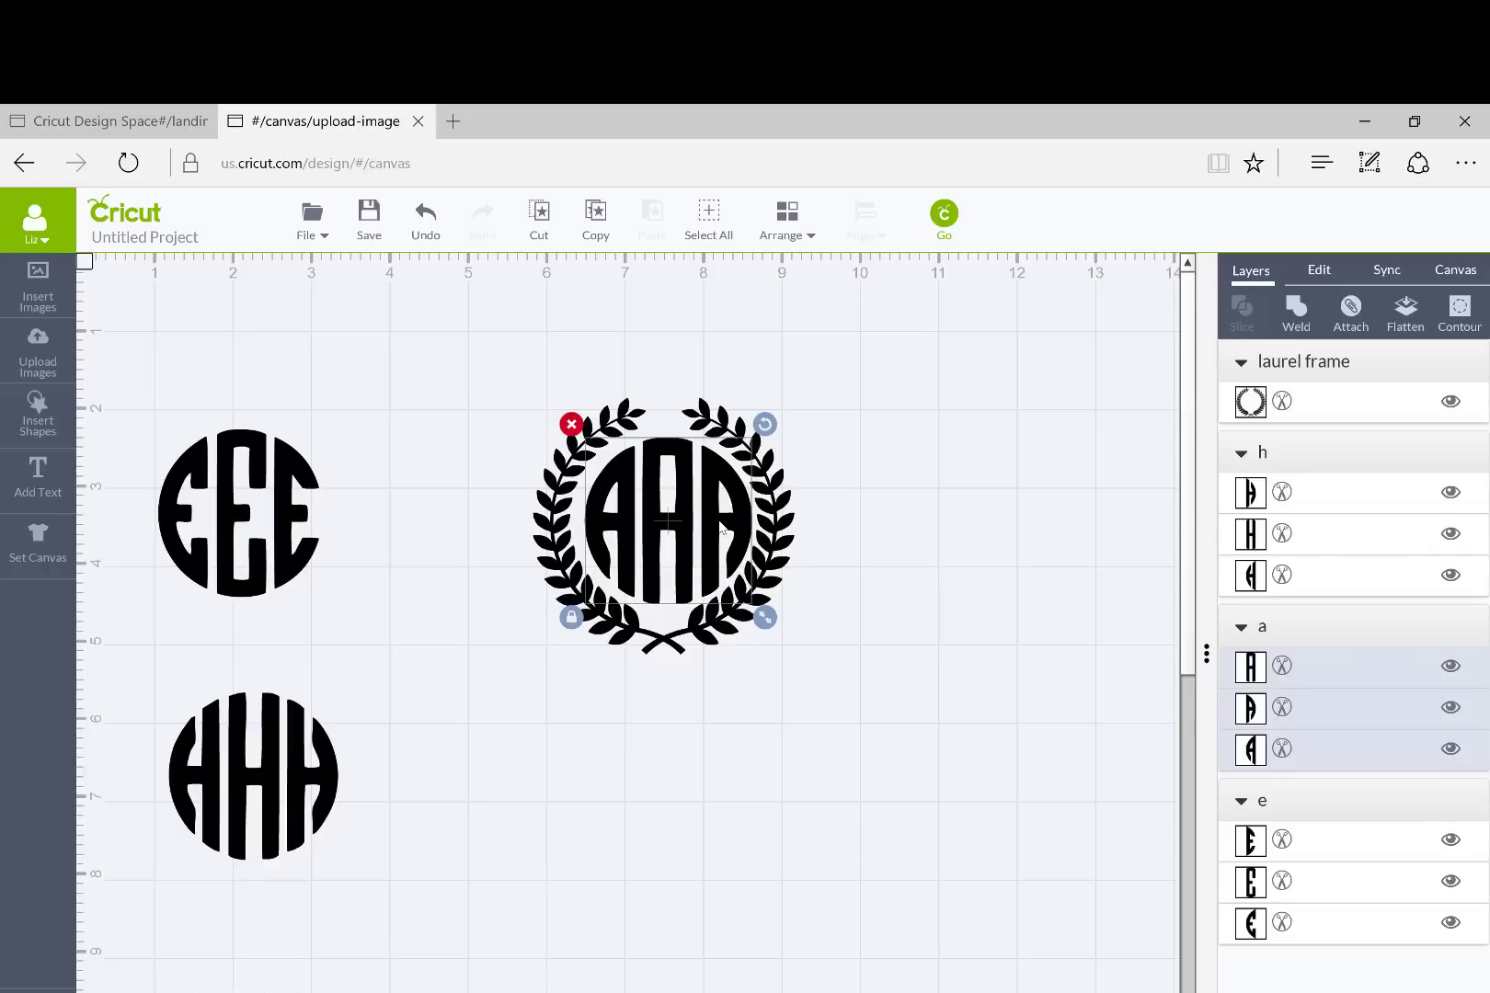
click(603, 449)
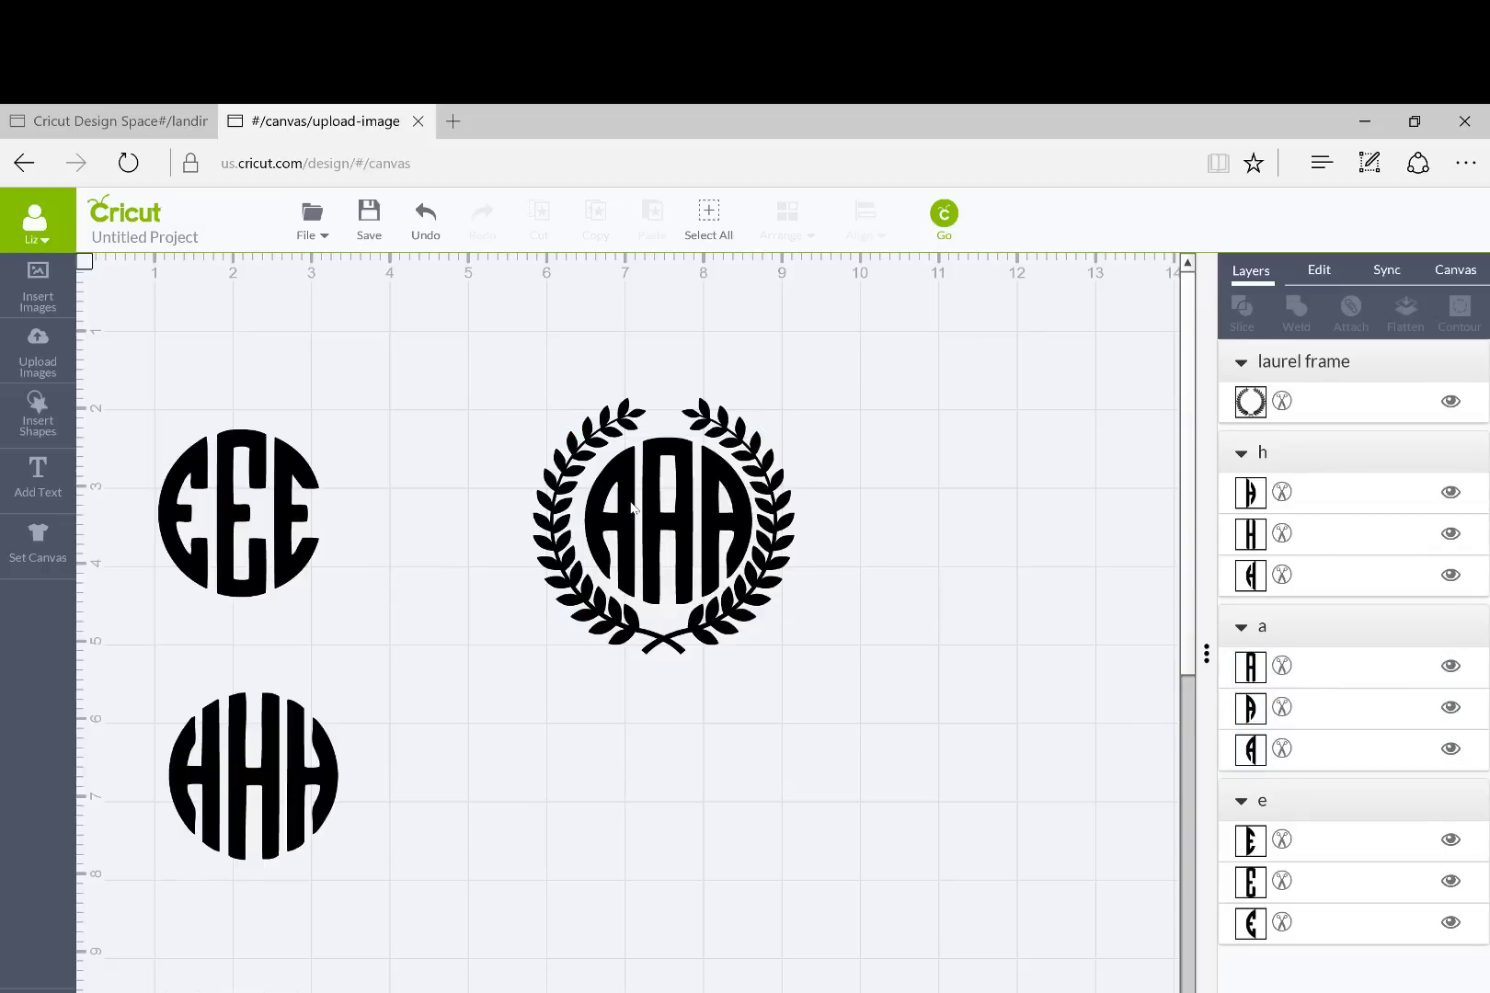
drag(705, 597, 957, 550)
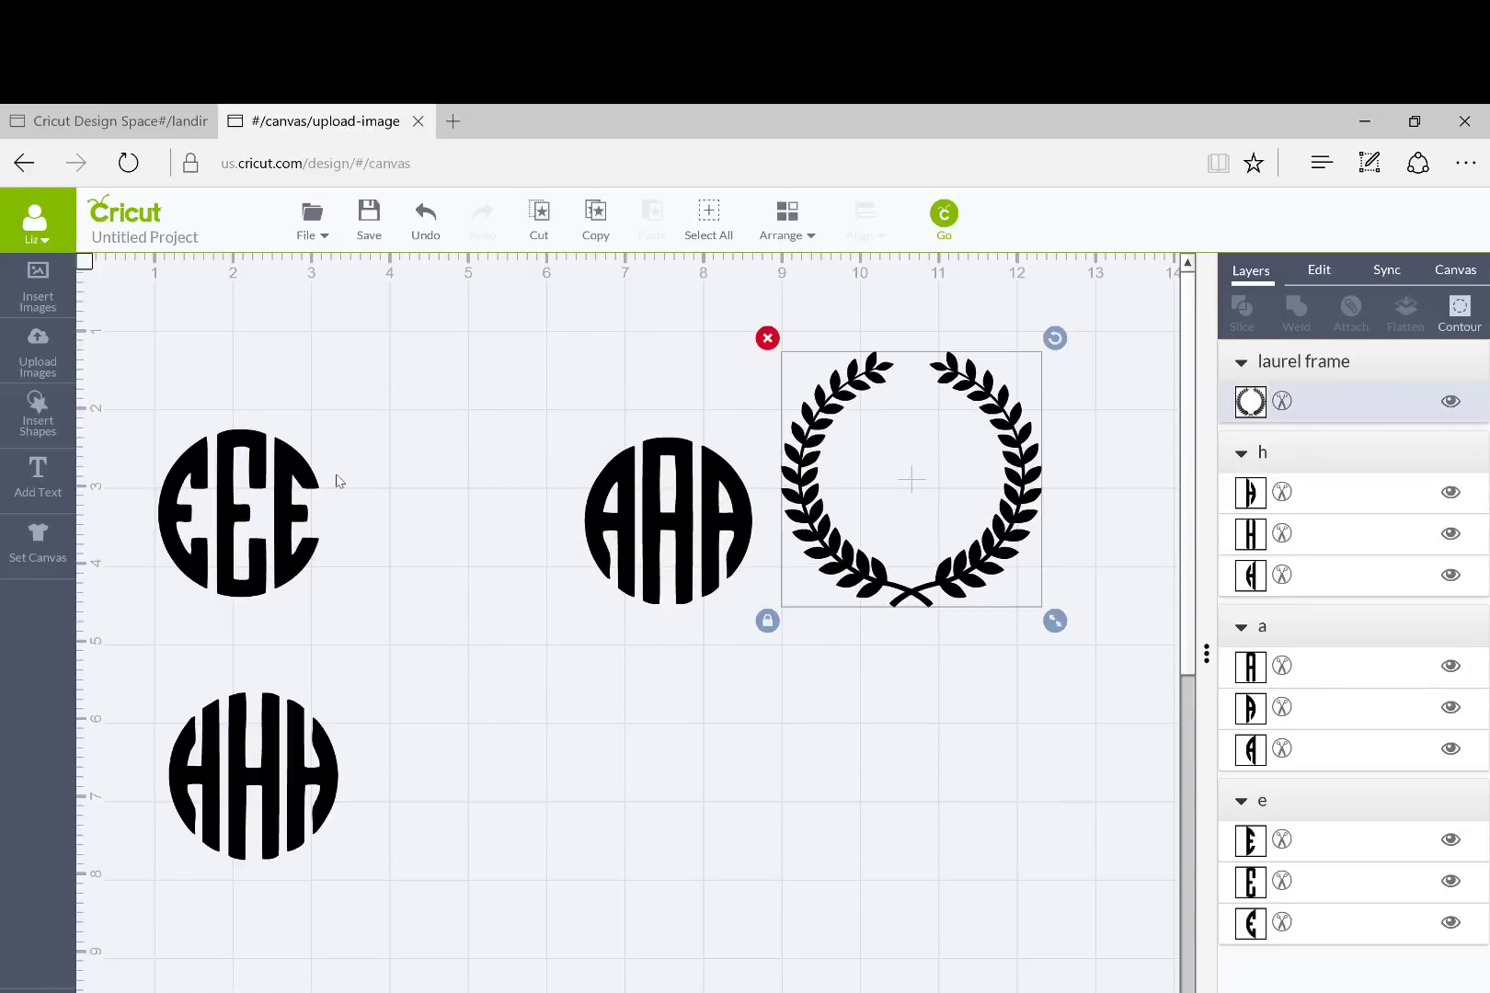
drag(241, 489, 444, 476)
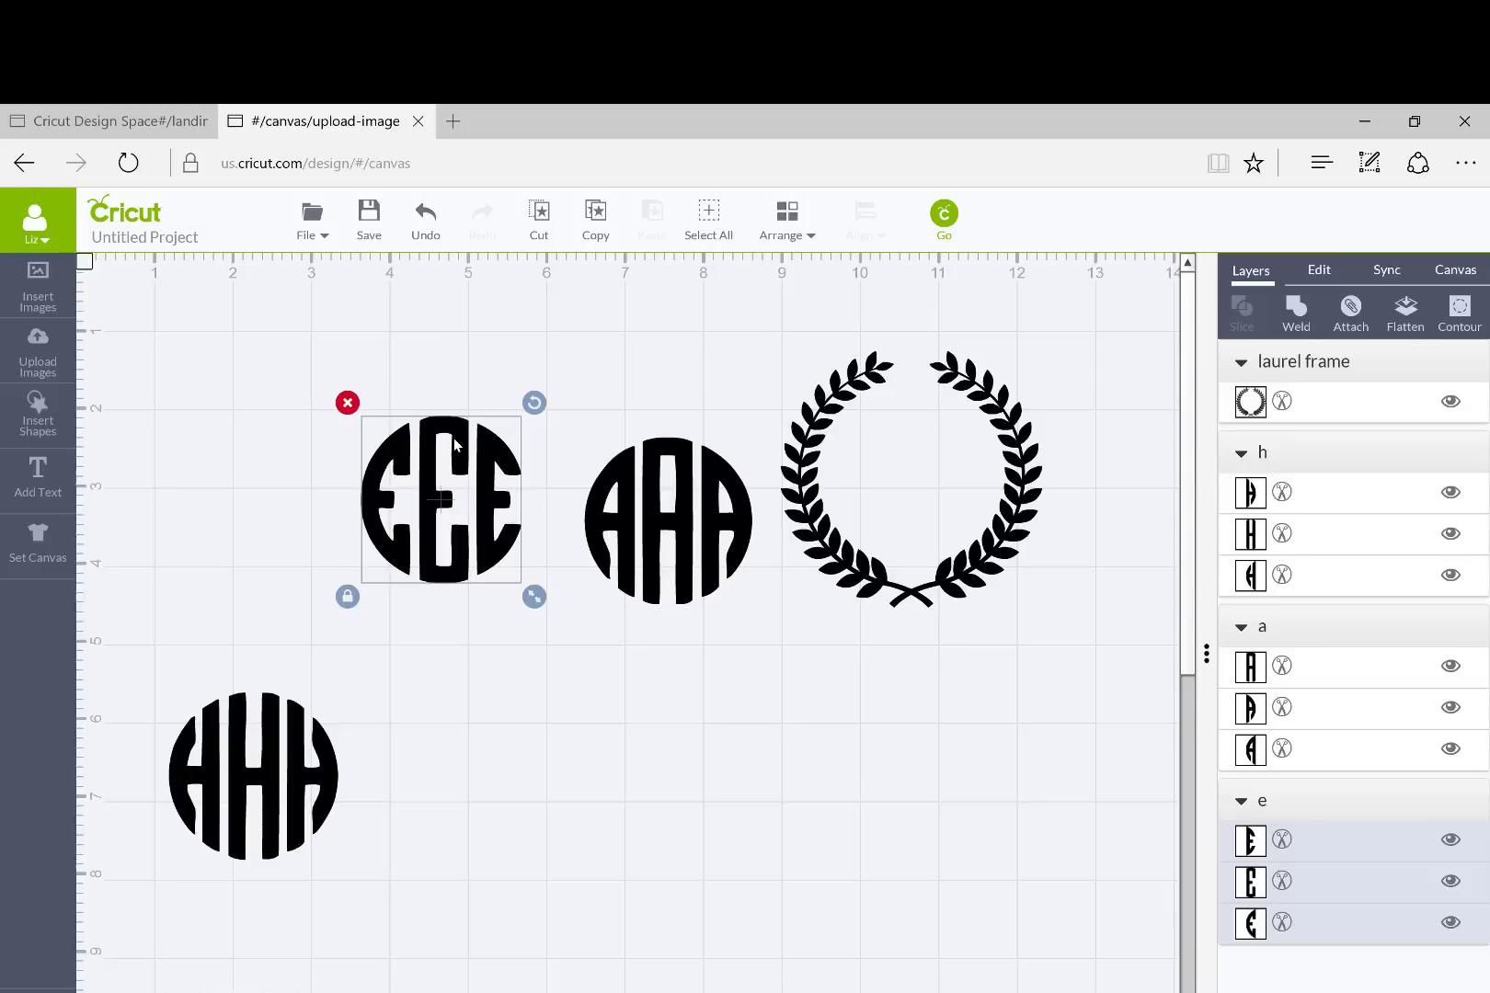
Ungroup the E monogram and delete its middle and right letters, keeping only the left E
right_click(454, 438)
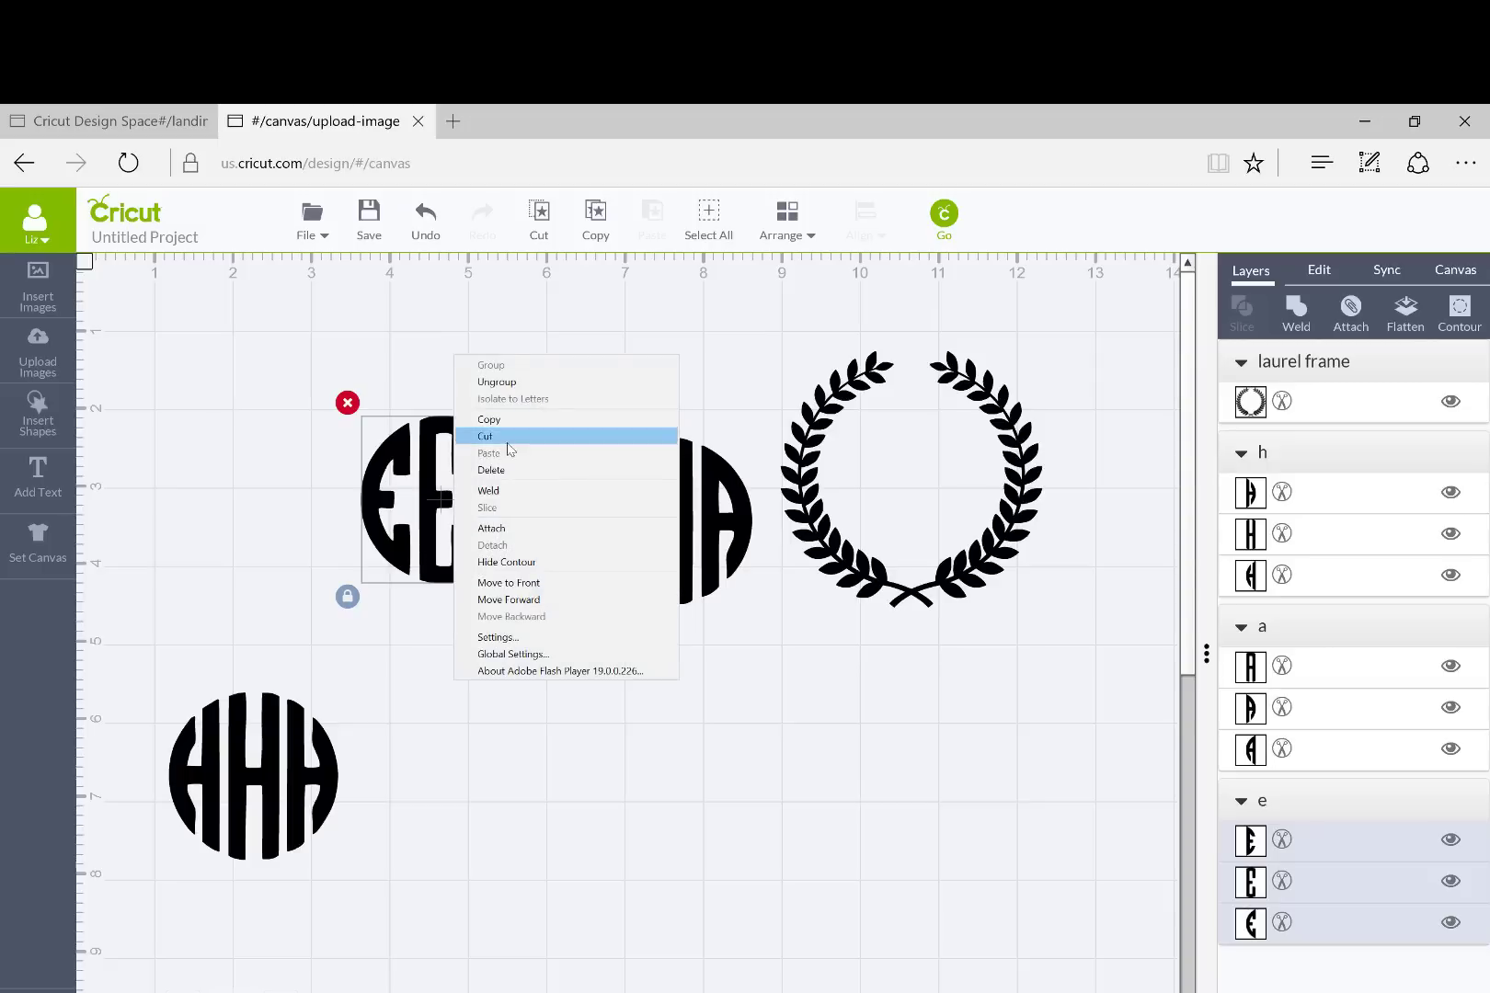
click(516, 382)
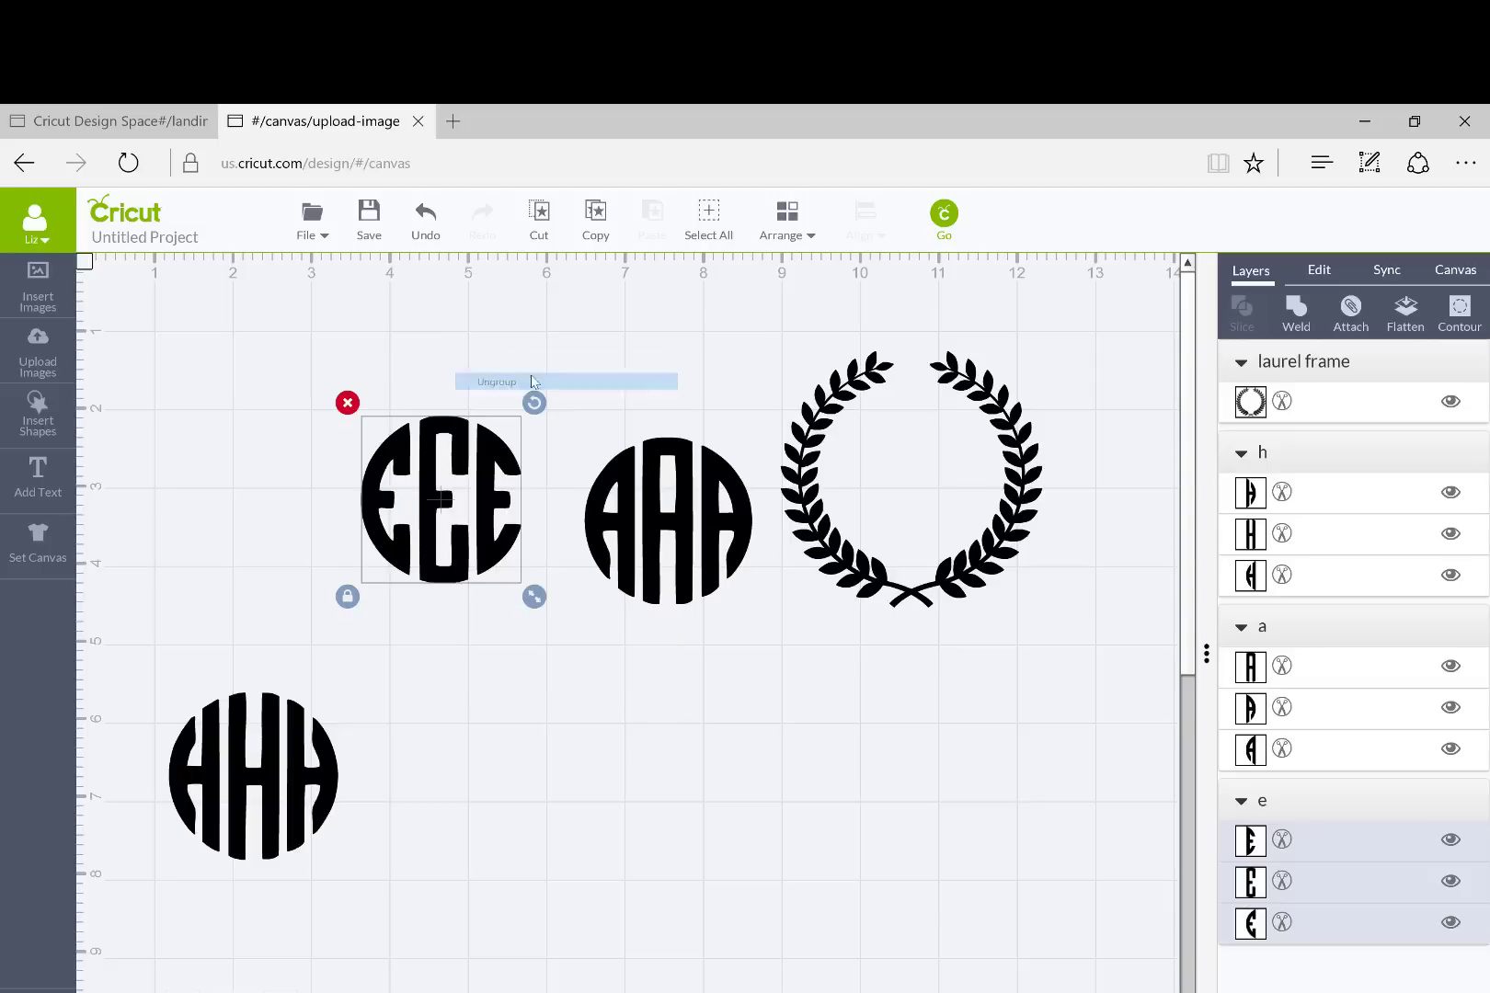
click(457, 426)
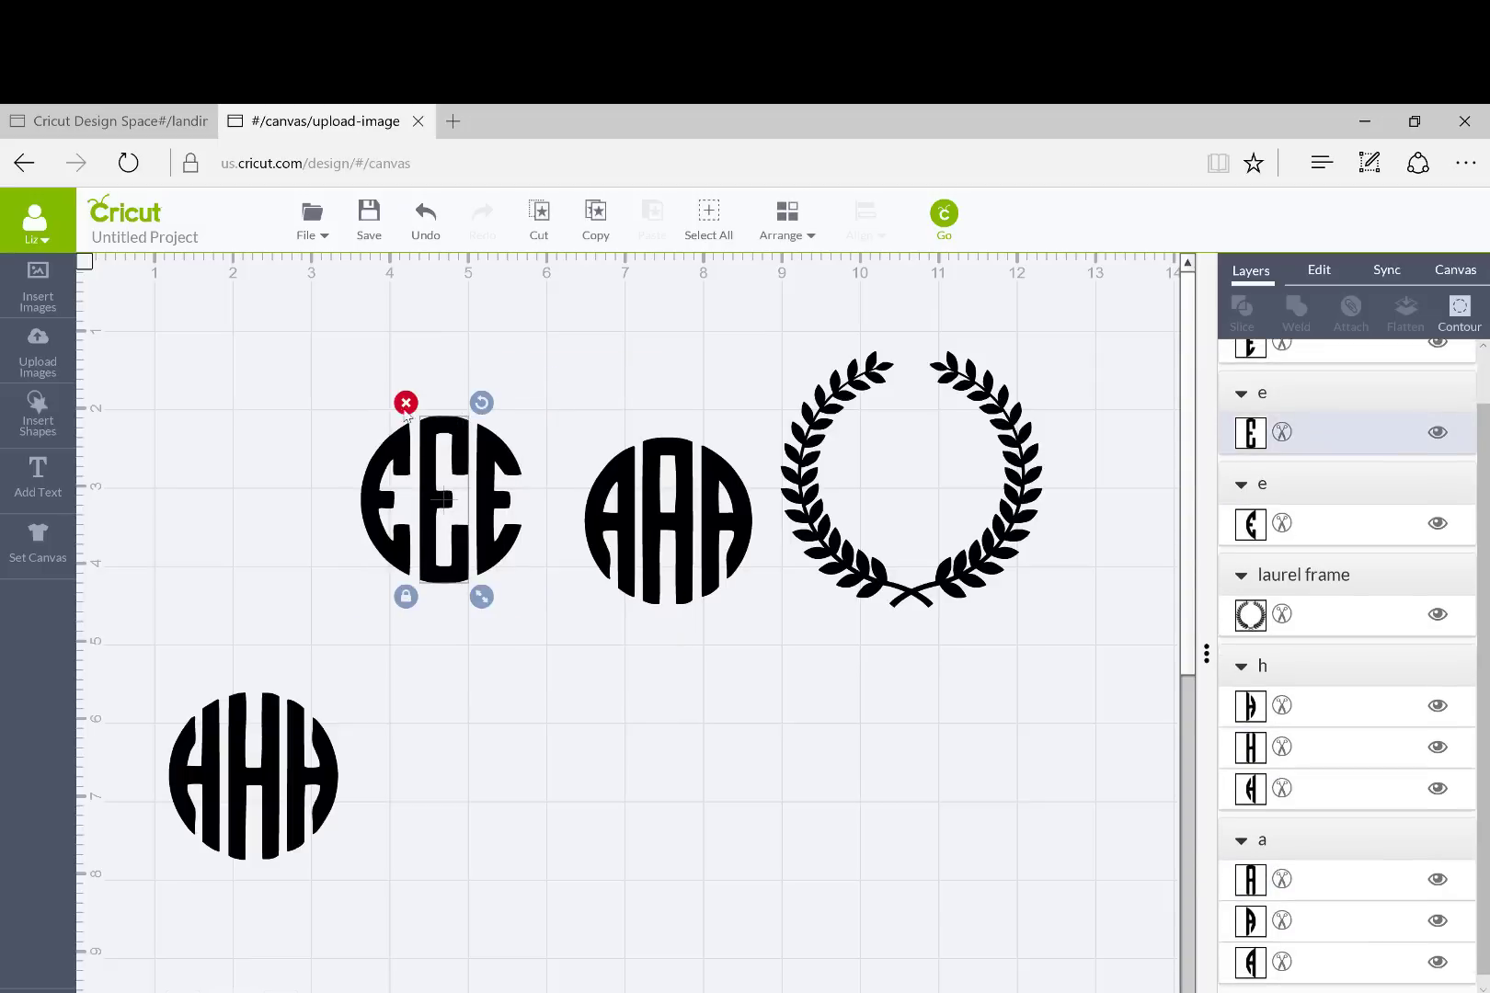
click(408, 404)
click(497, 446)
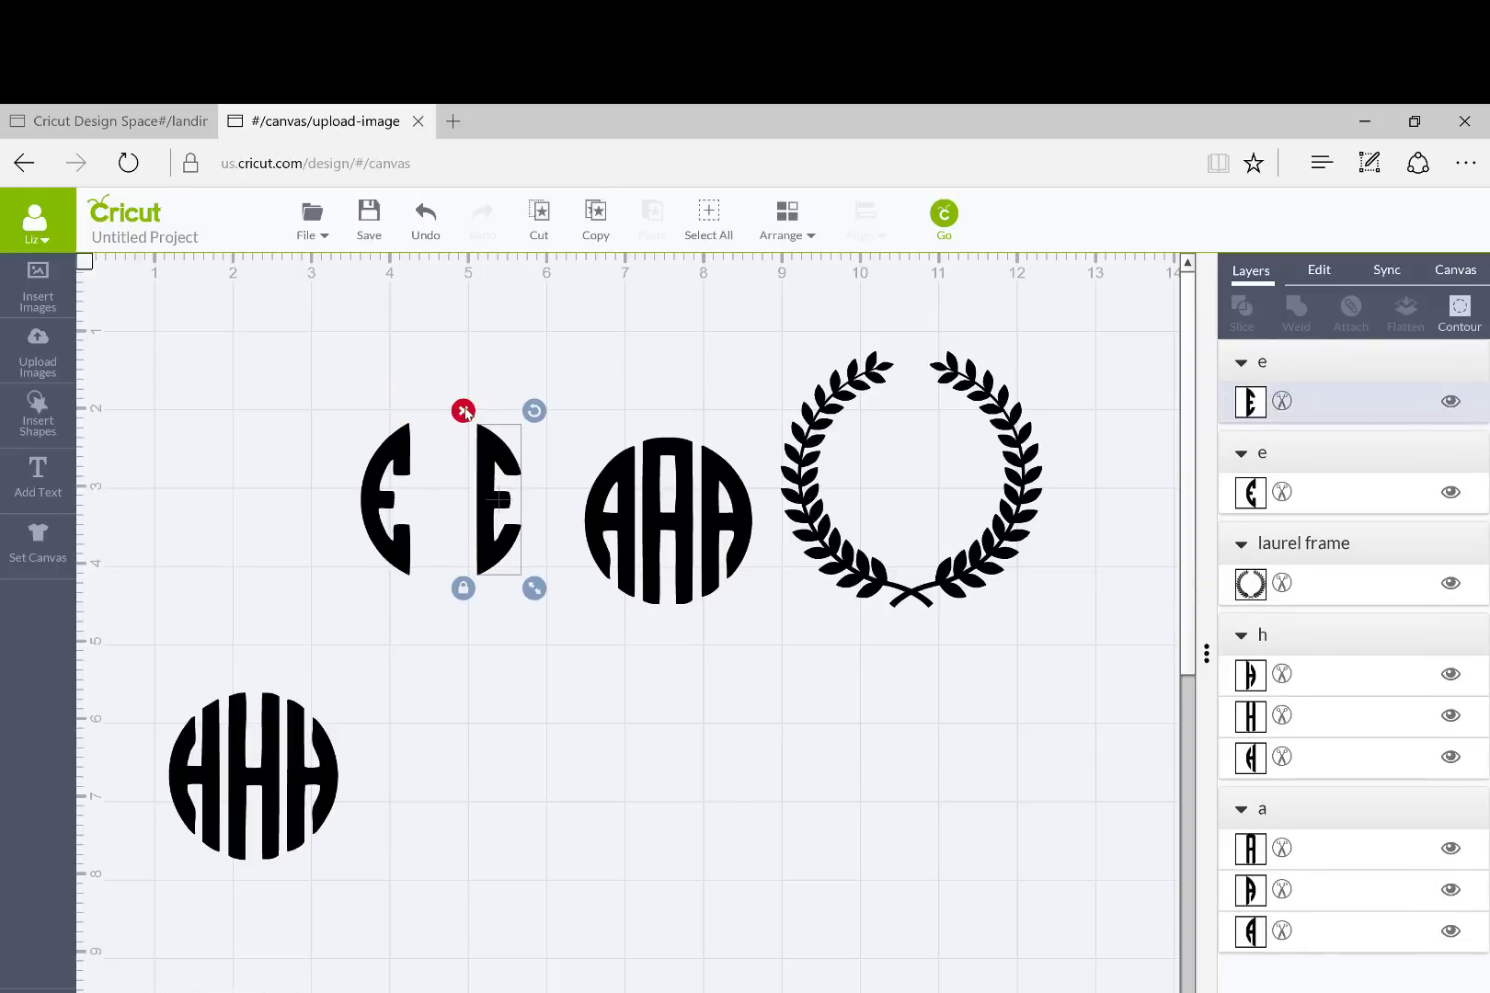
click(462, 410)
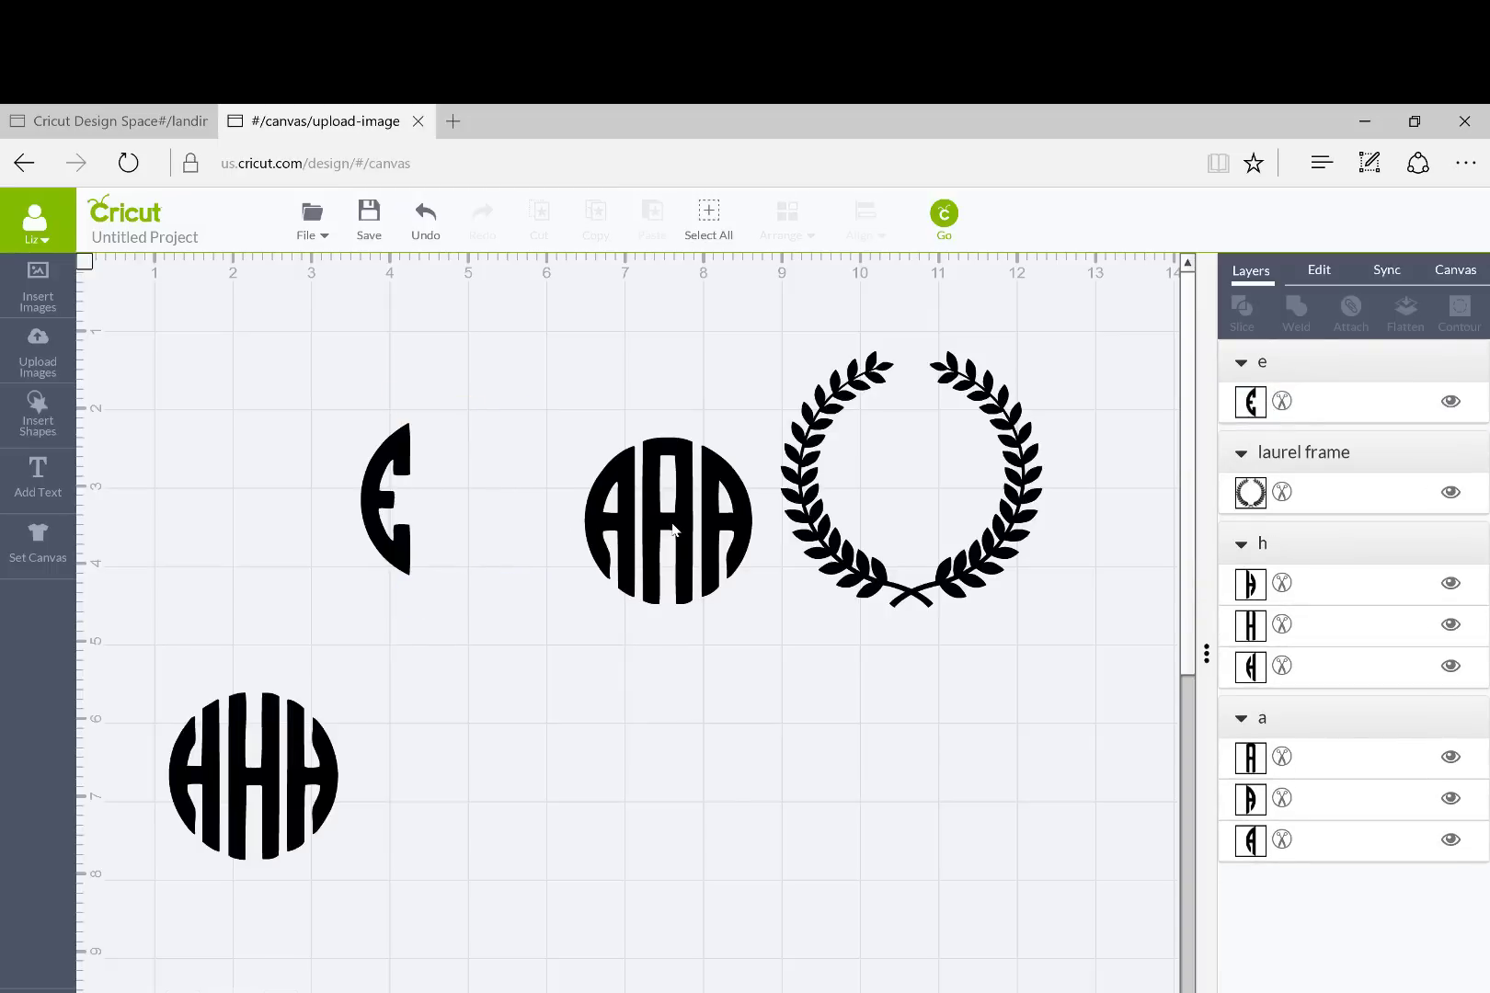
Place the A monogram over the E, ungroup it, and delete its left and middle letters, keeping only the right A
drag(641, 512, 425, 492)
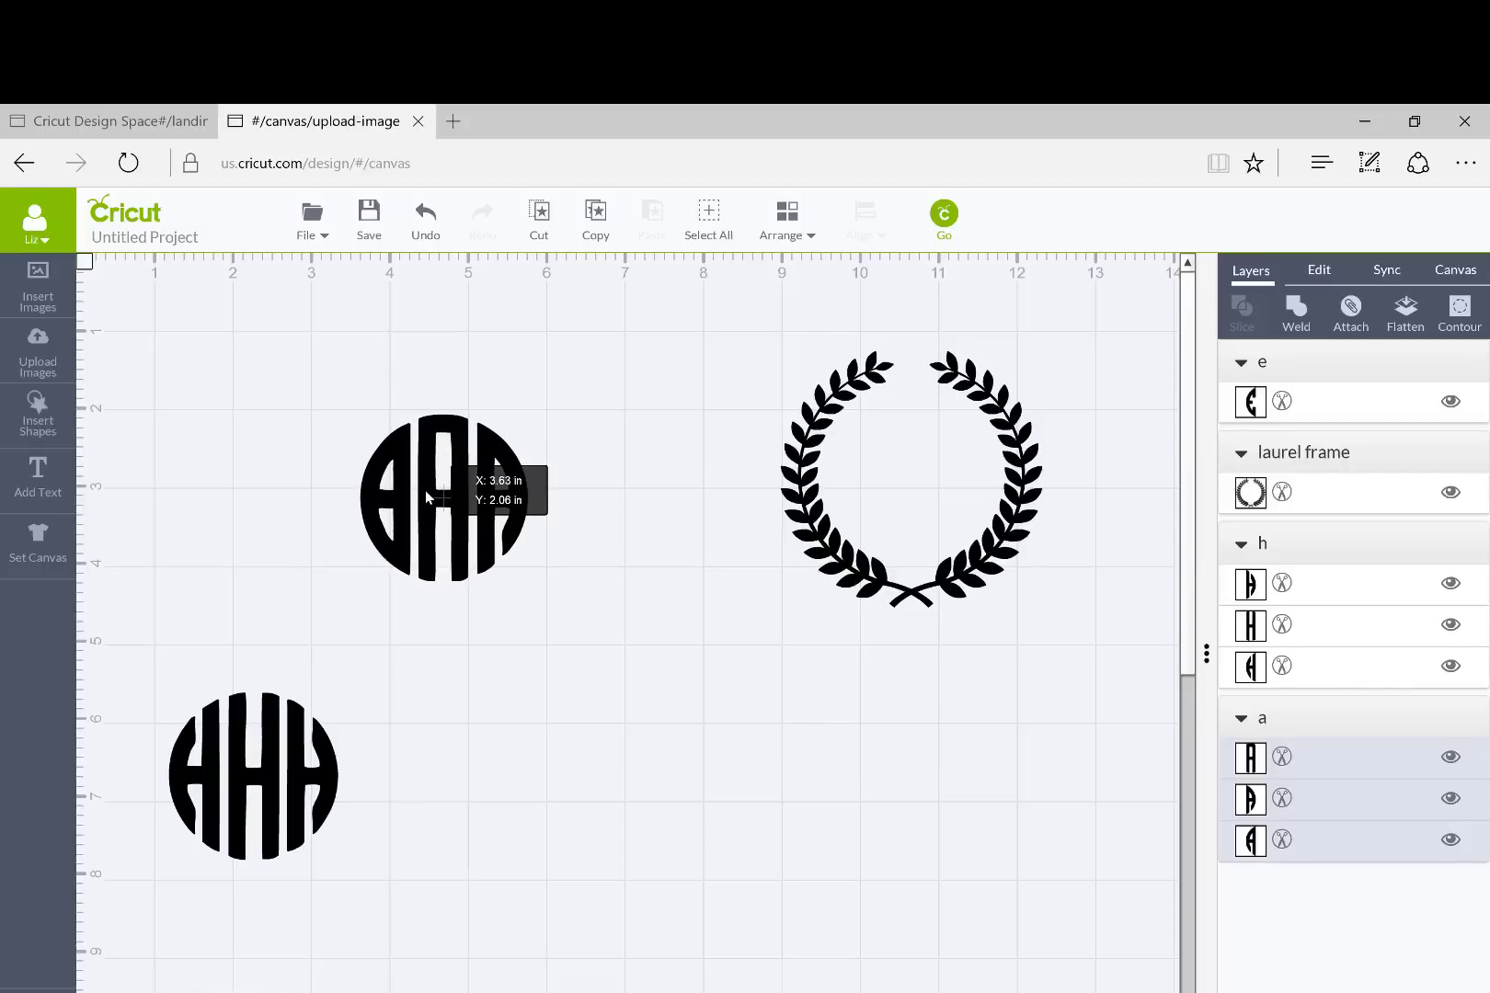
drag(426, 498, 426, 497)
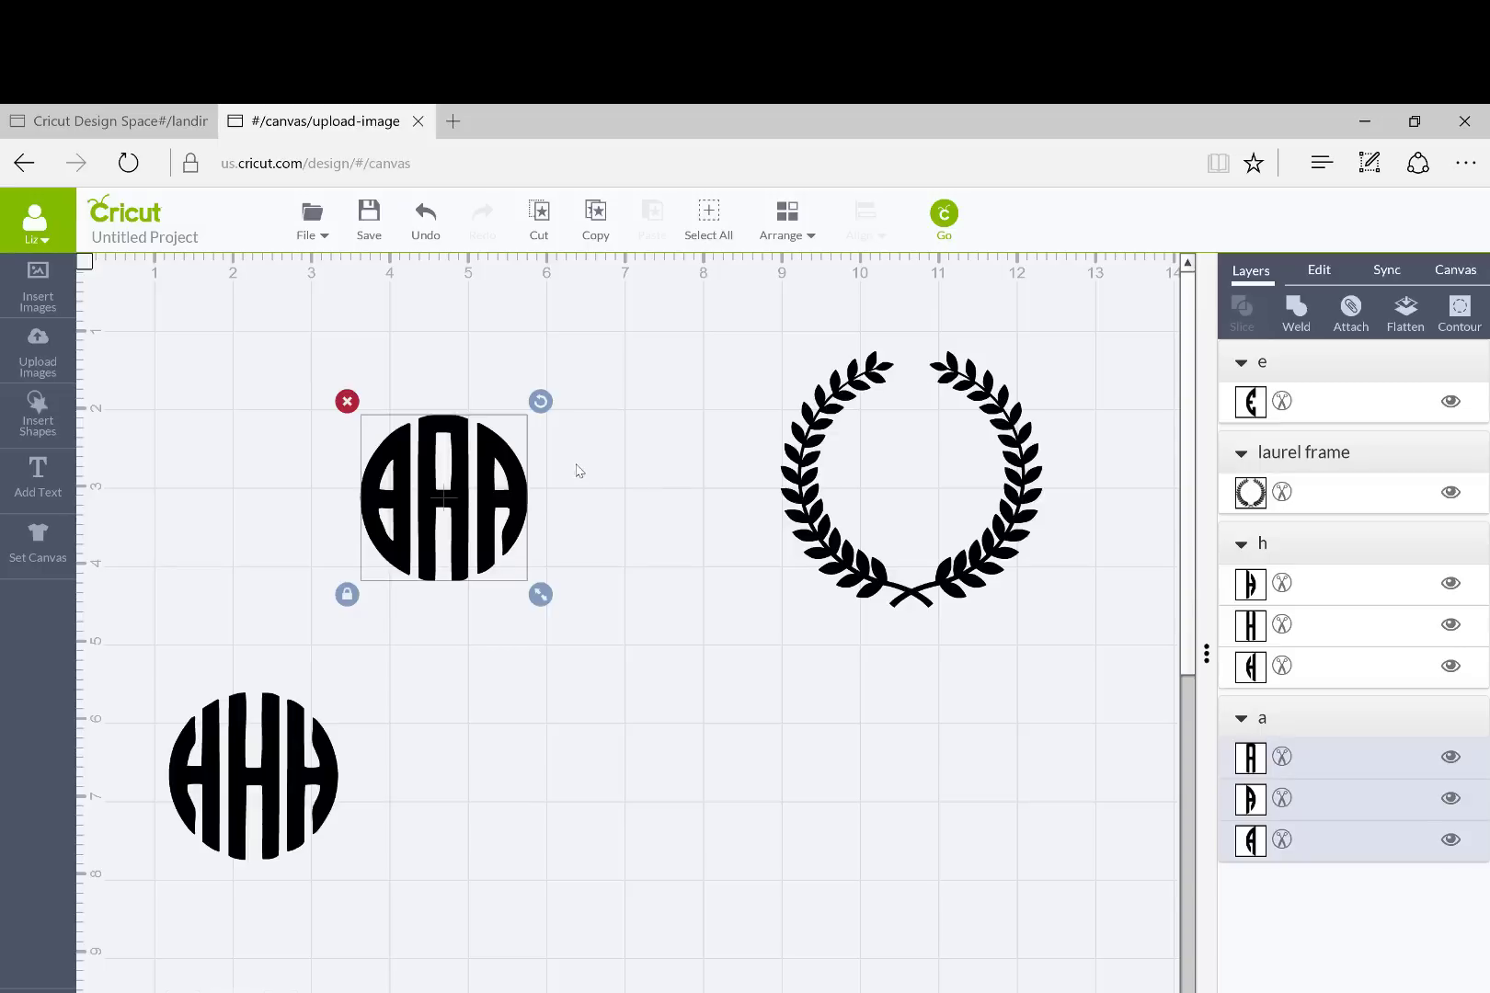
right_click(485, 467)
click(552, 404)
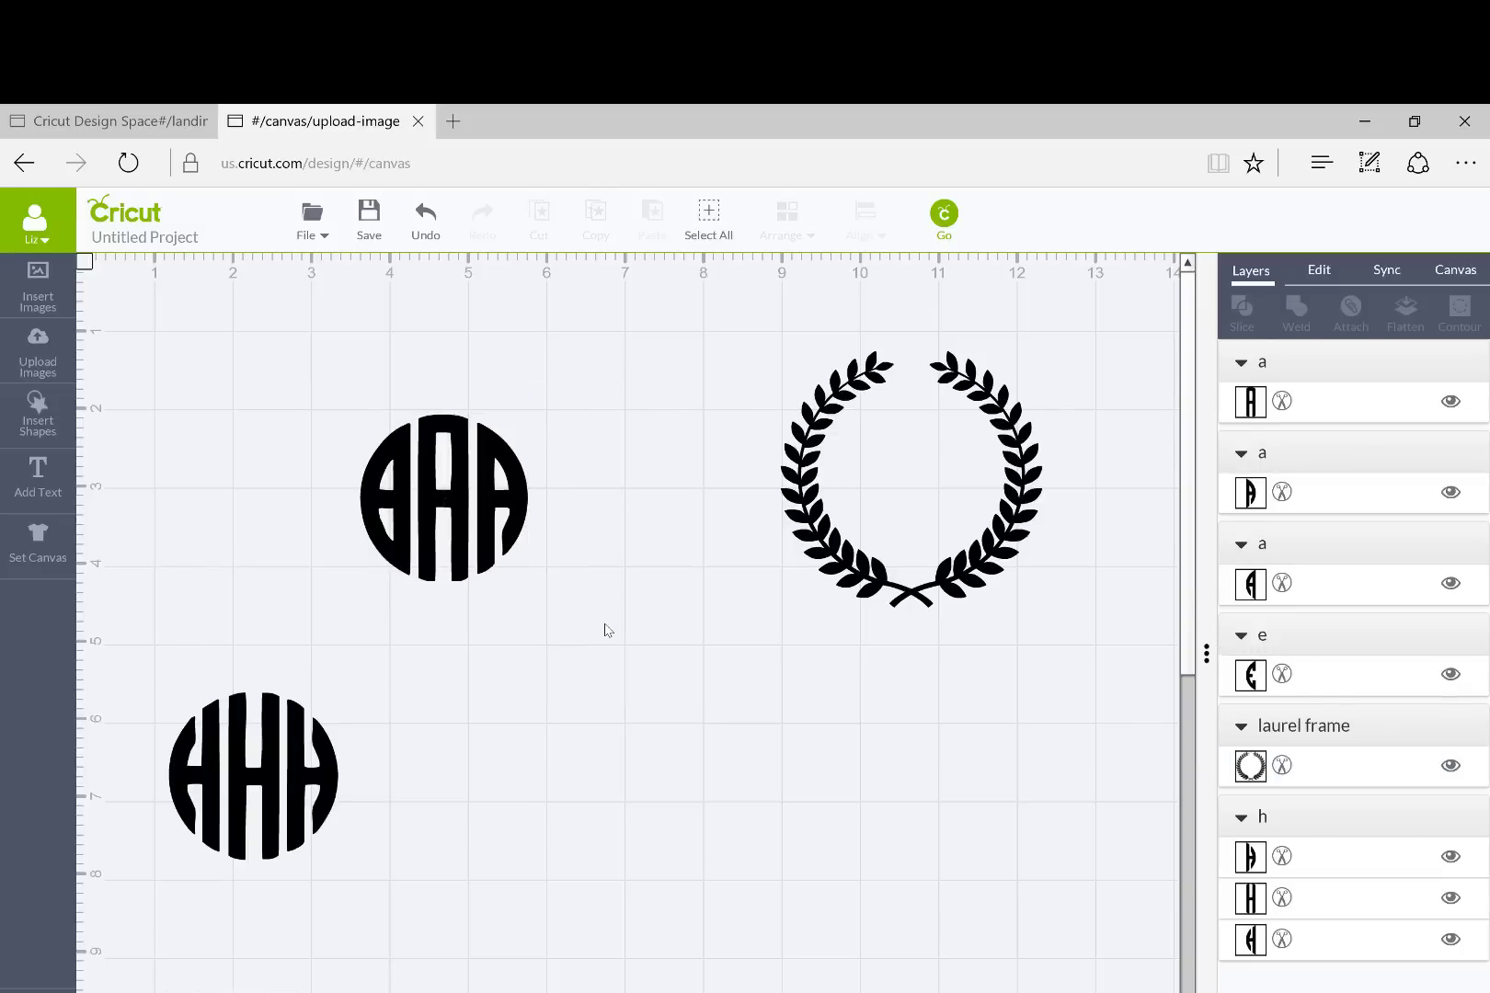
click(406, 487)
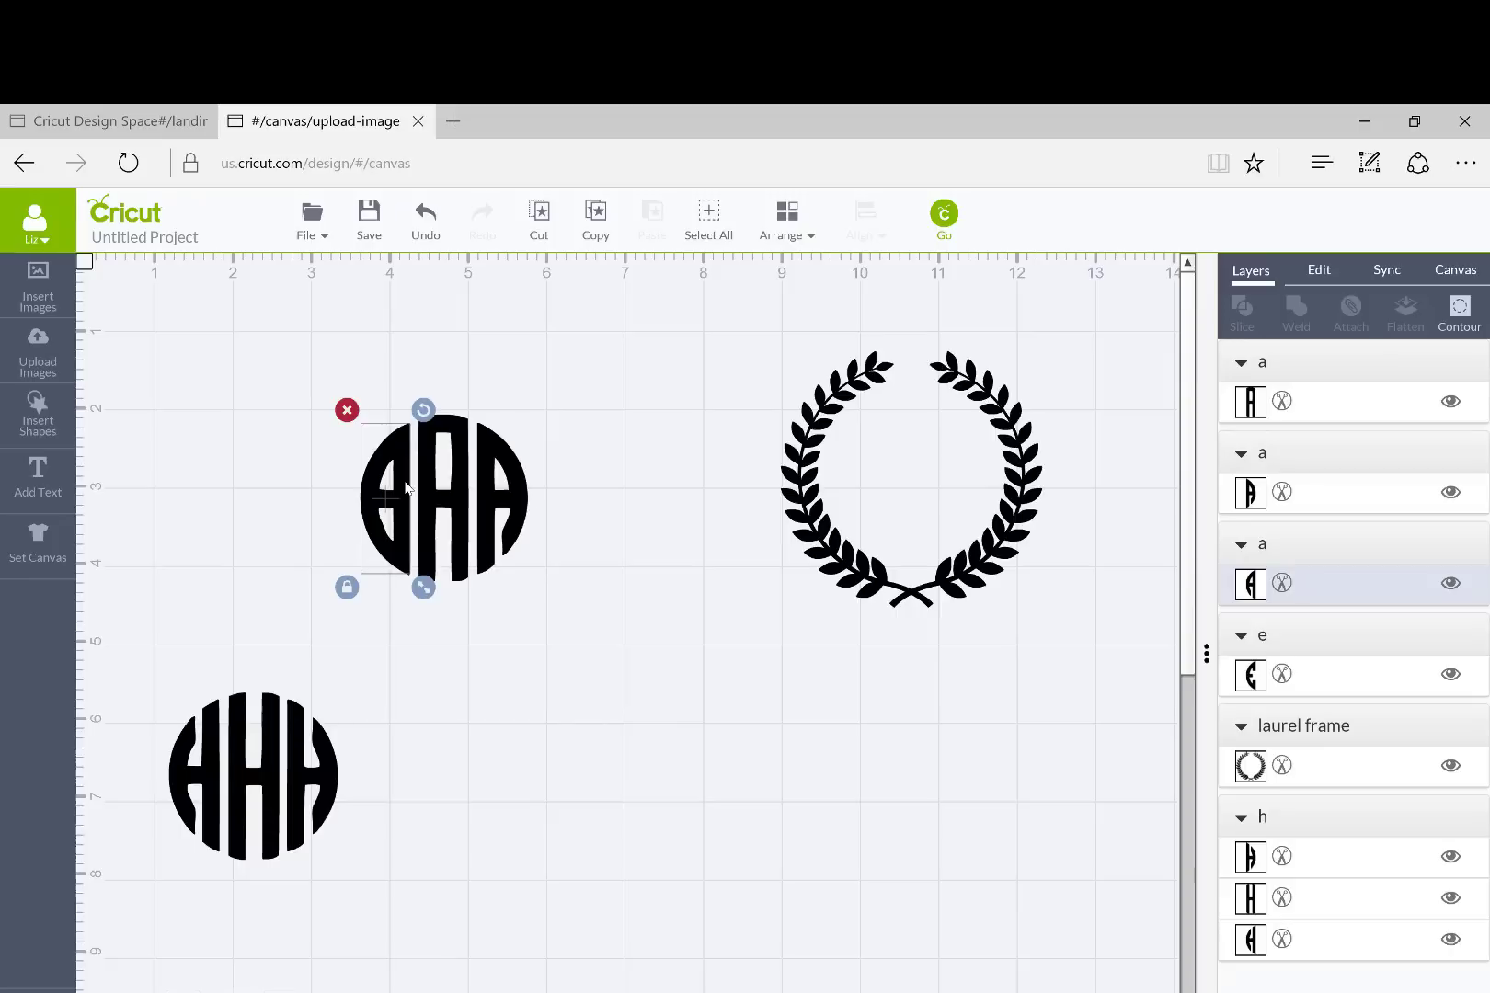
key(Delete)
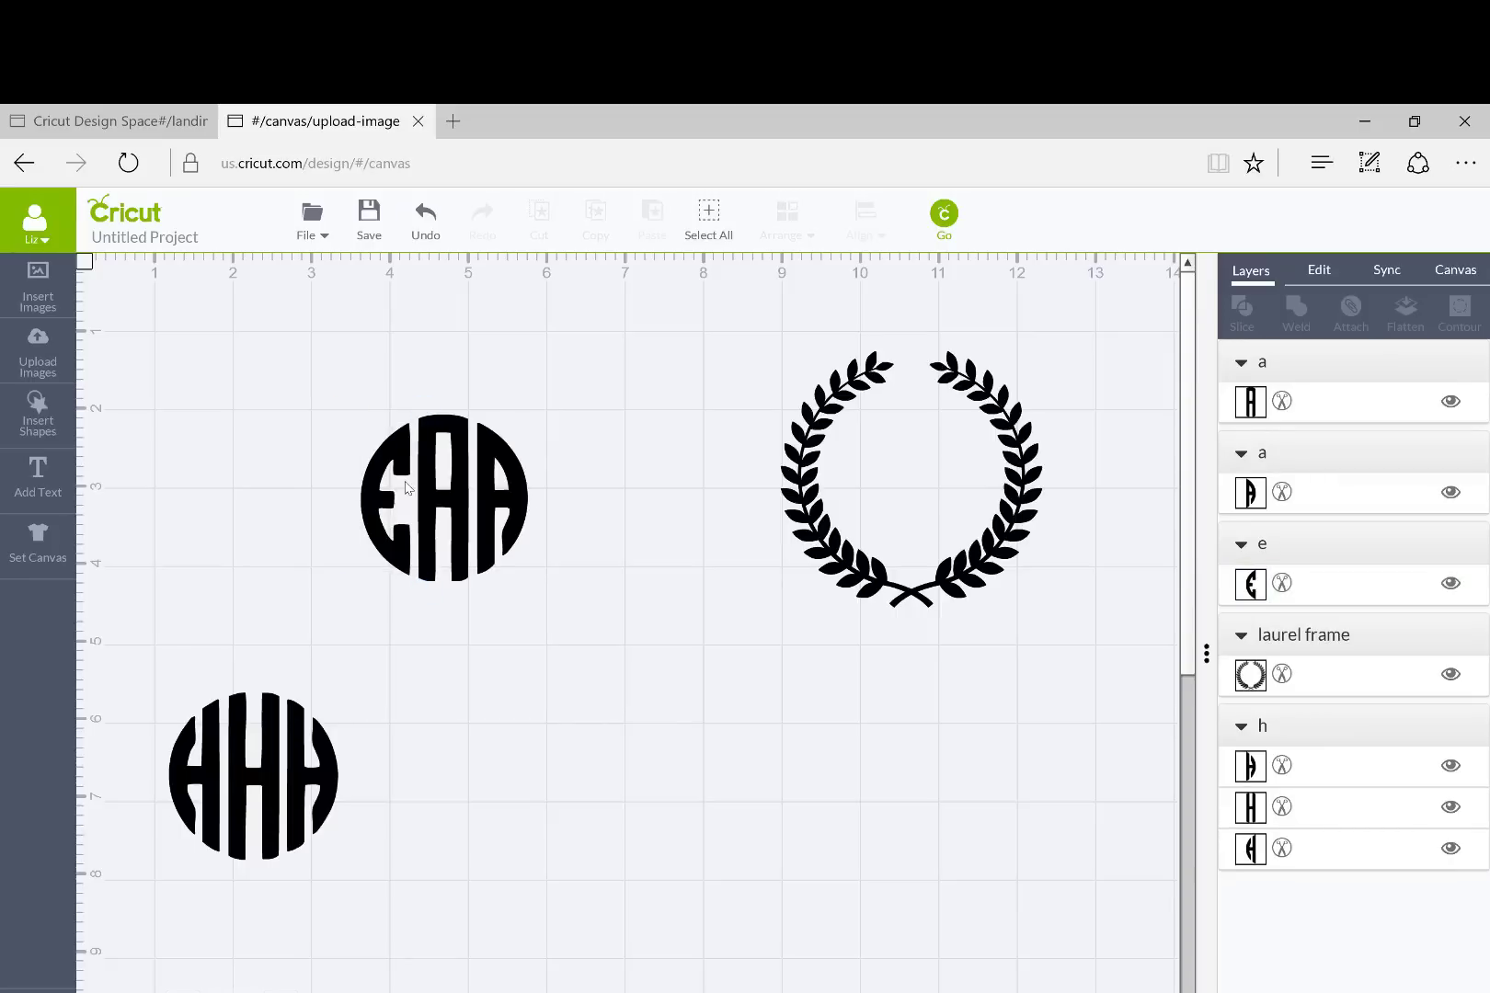
click(457, 494)
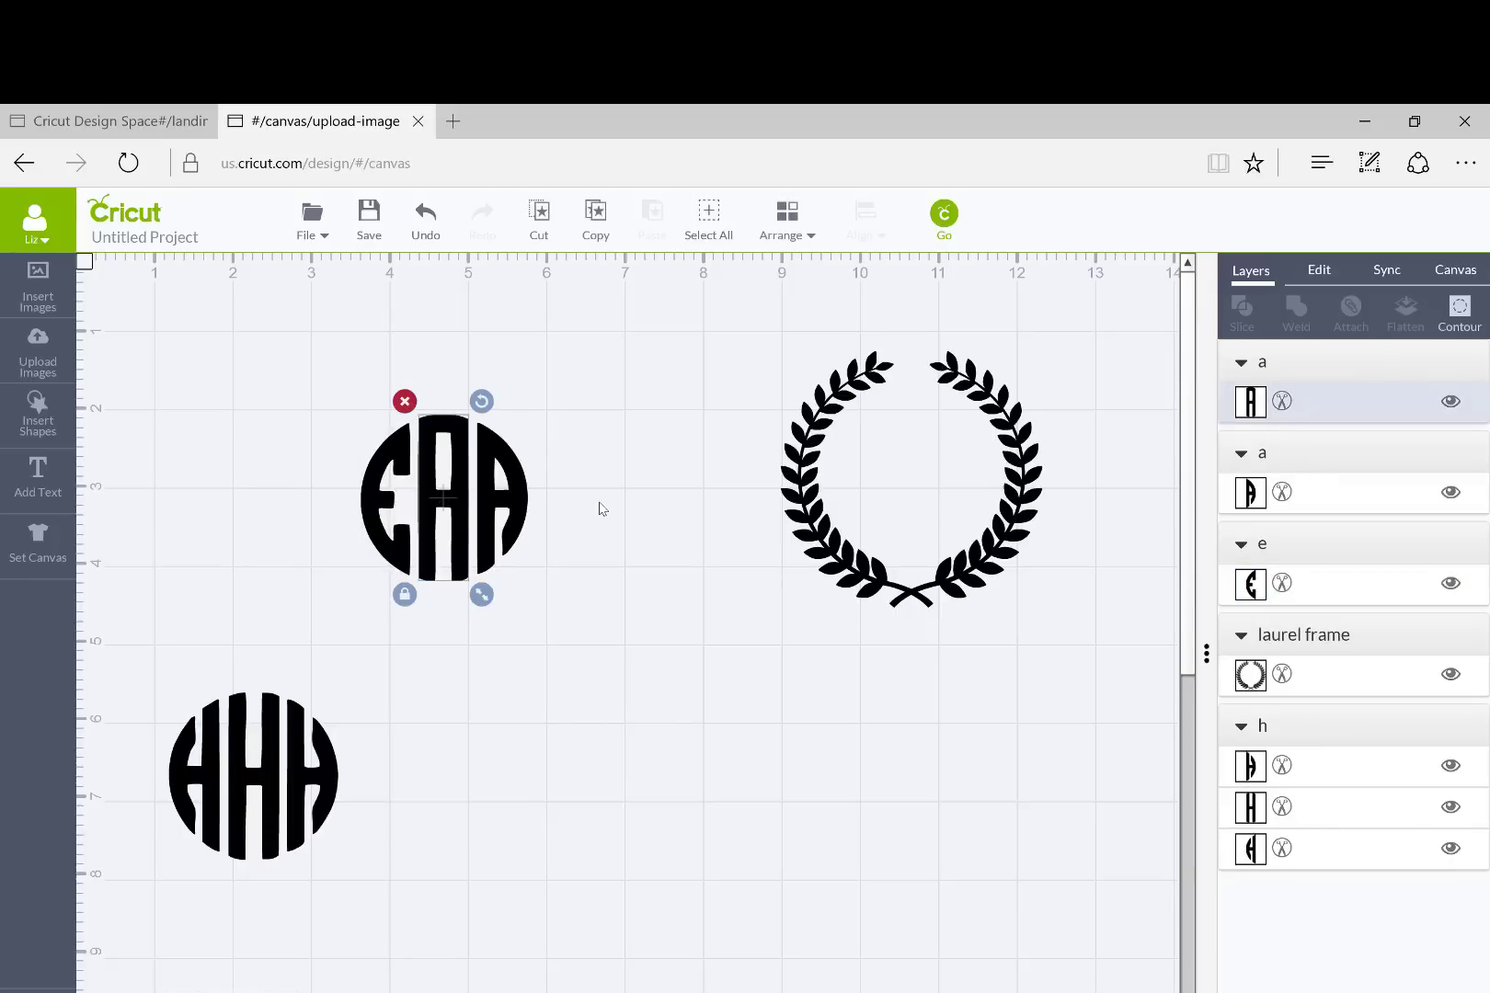
key(Delete)
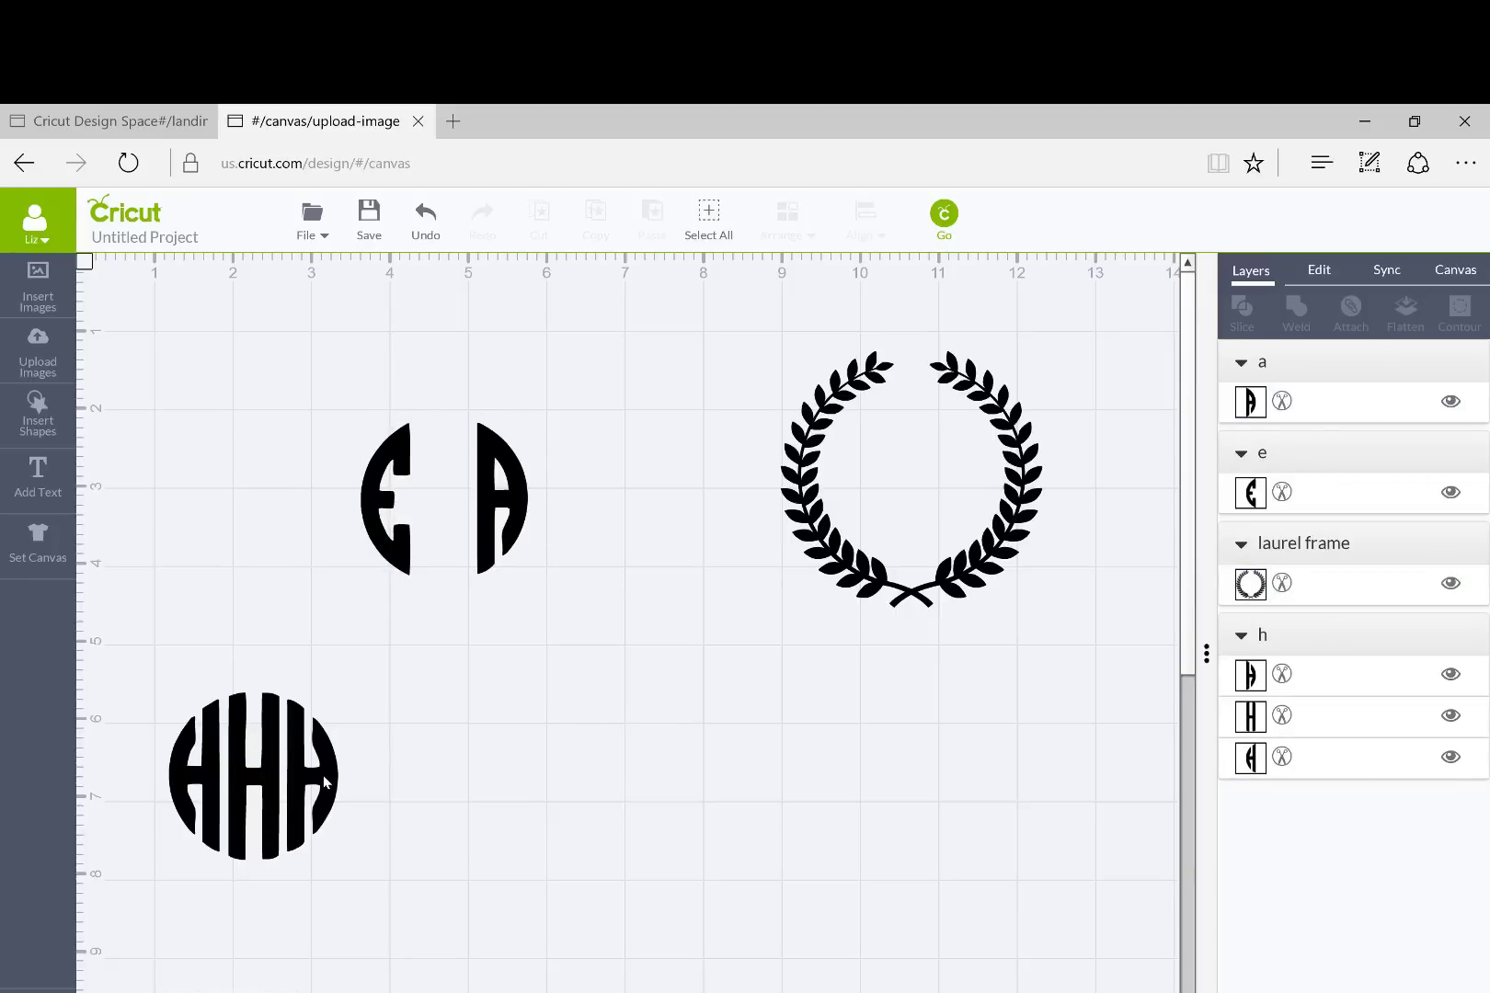
Place the H monogram over the E and A, ungroup it, and delete its right and left letters, keeping the middle H
drag(313, 777, 511, 494)
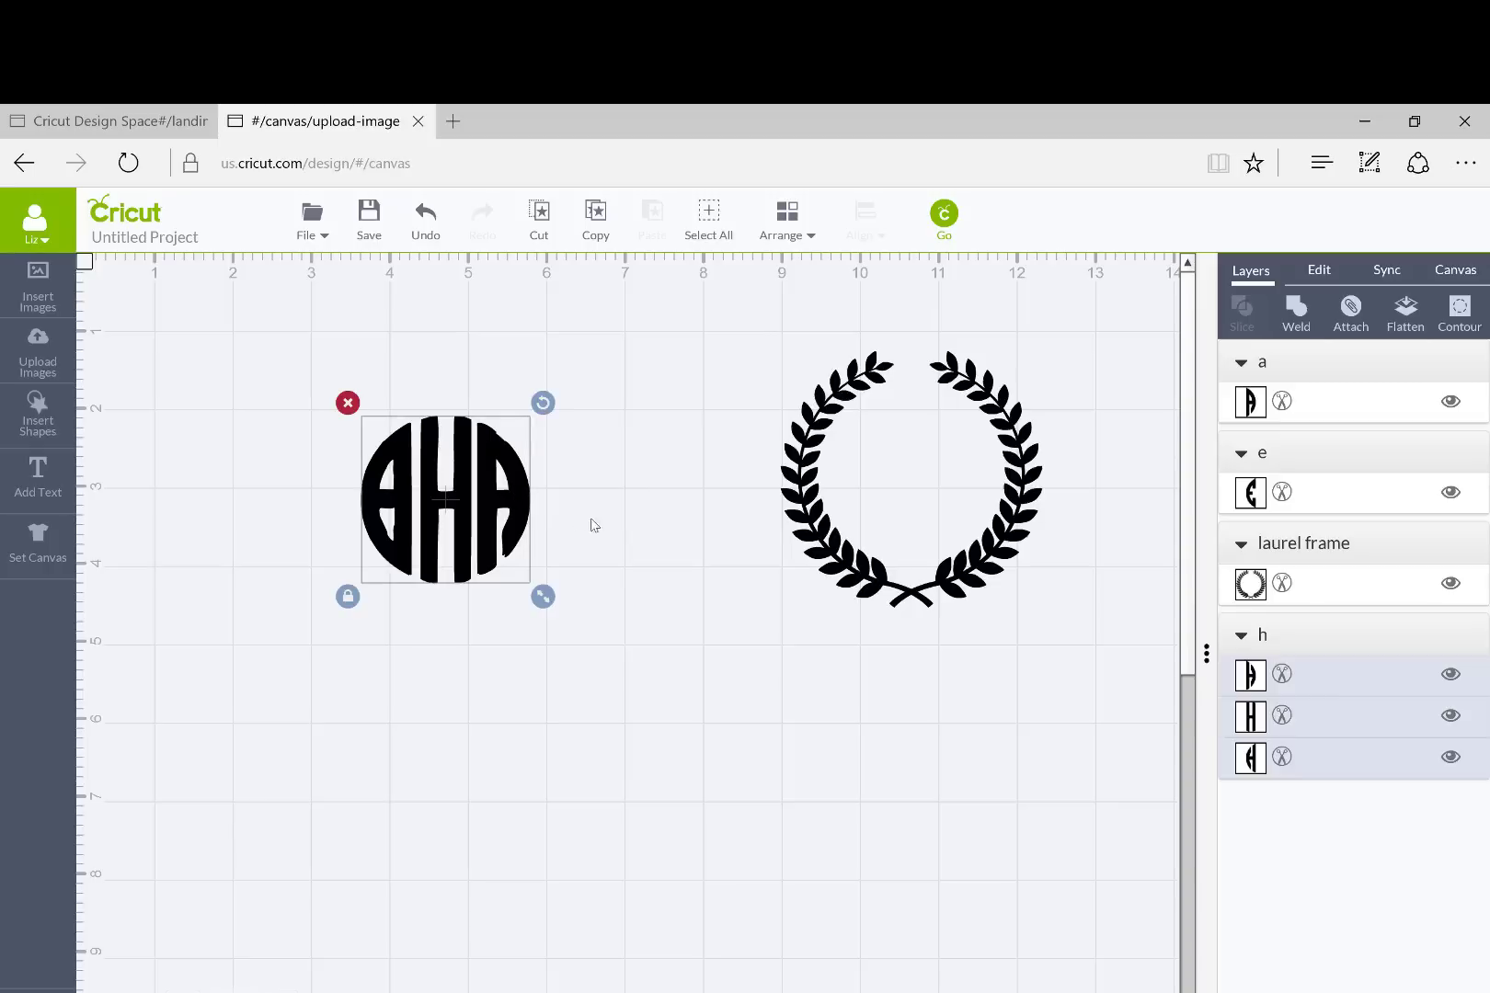
right_click(452, 496)
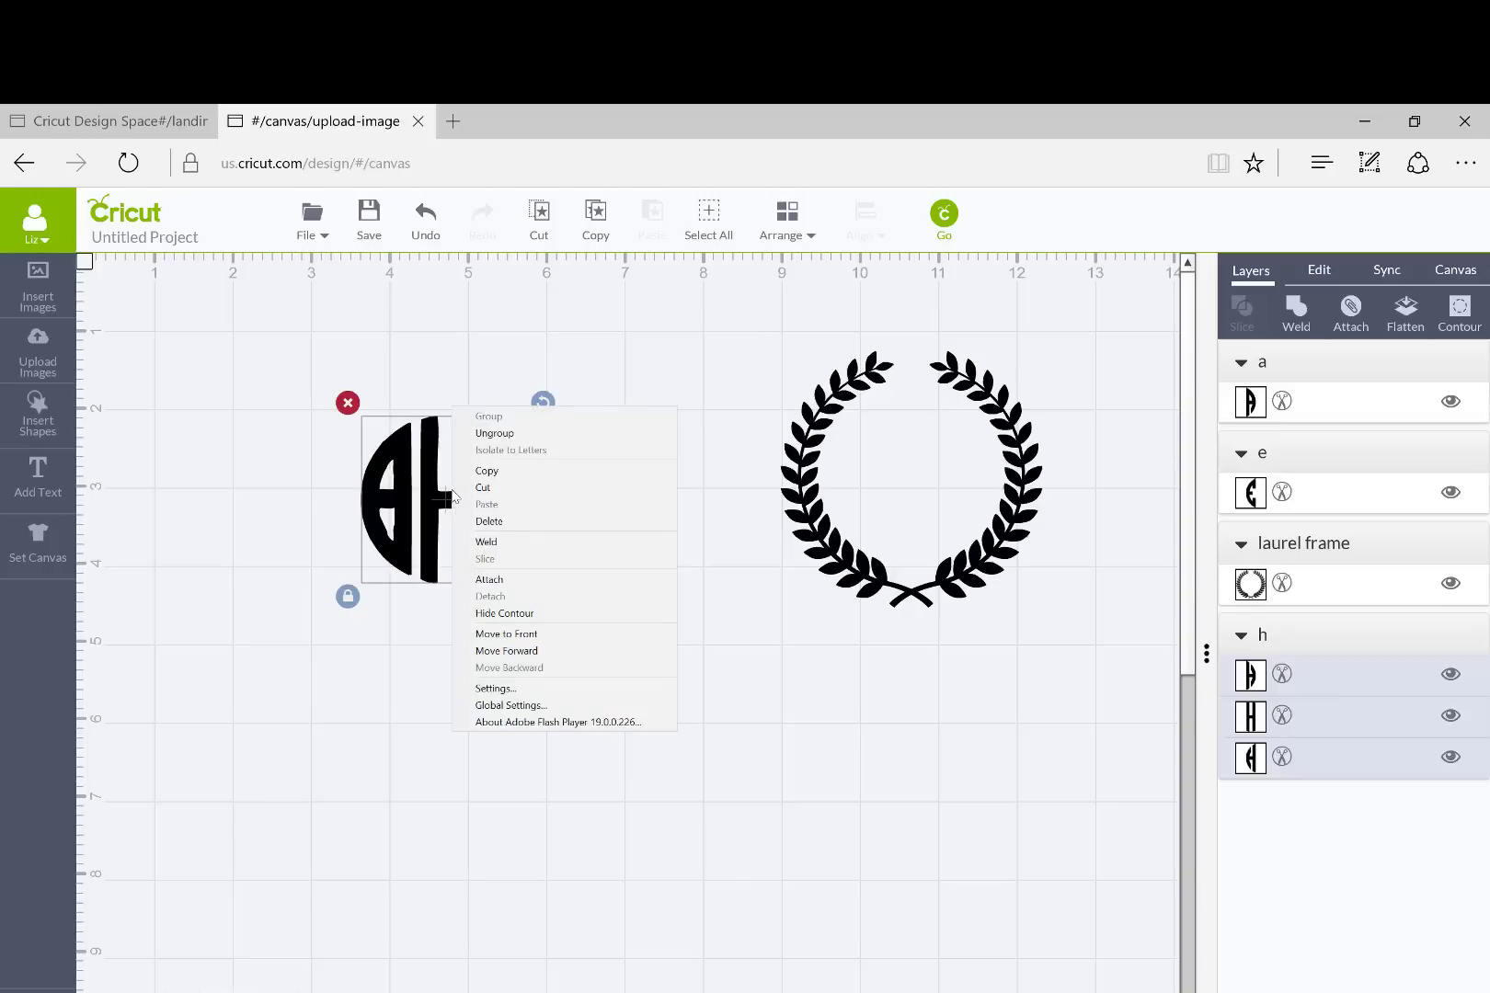
click(503, 433)
click(486, 472)
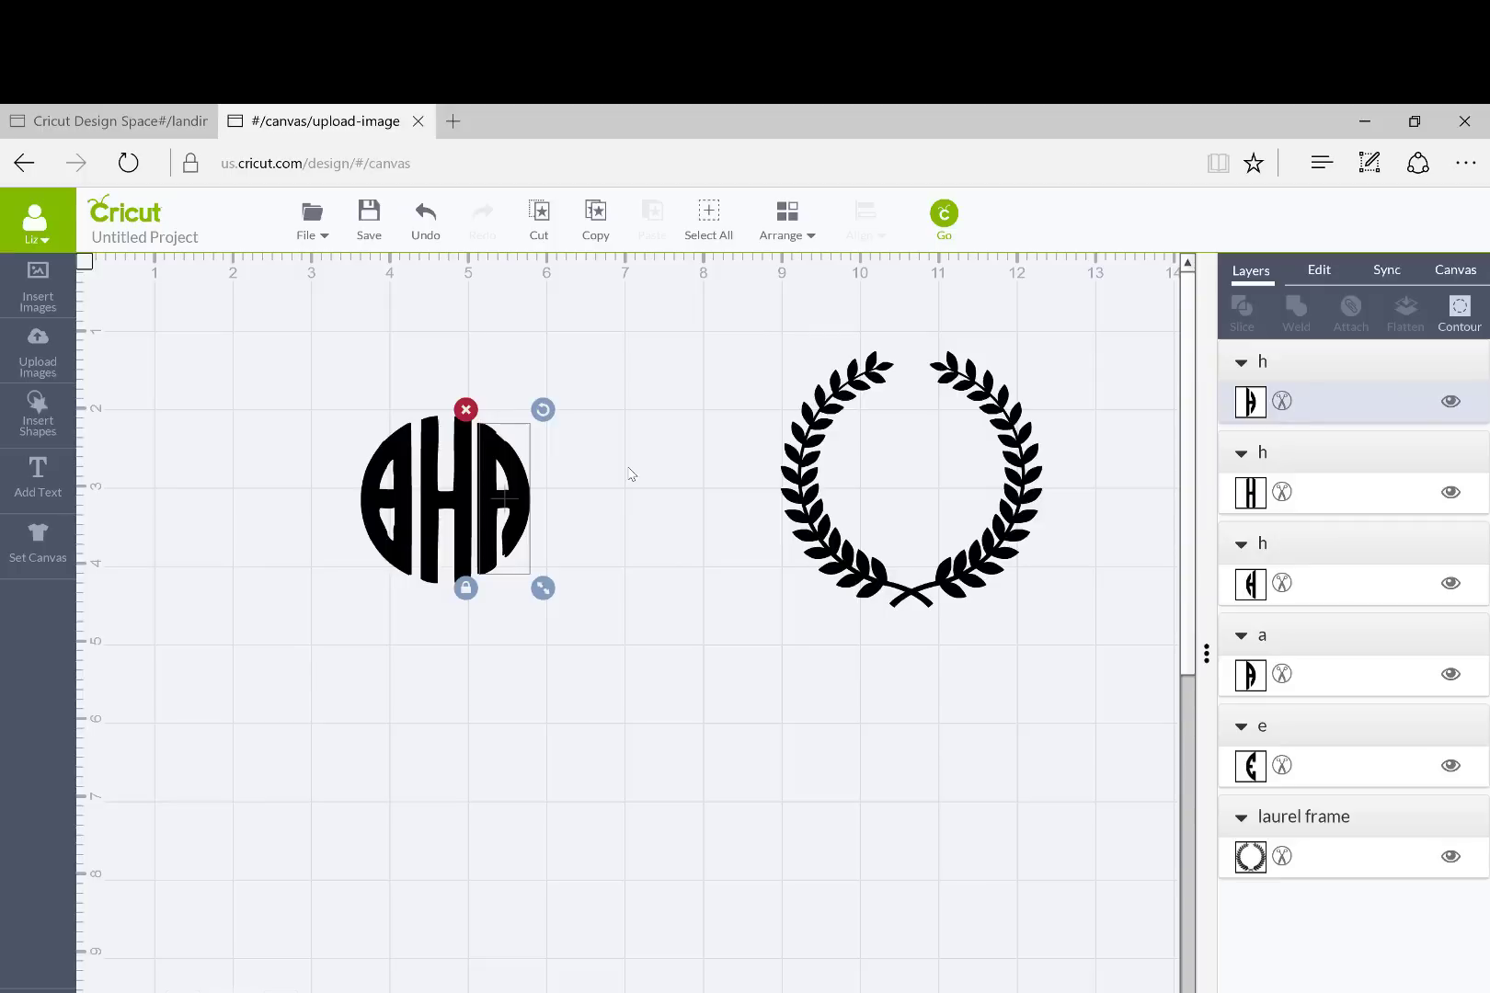
key(Delete)
click(406, 489)
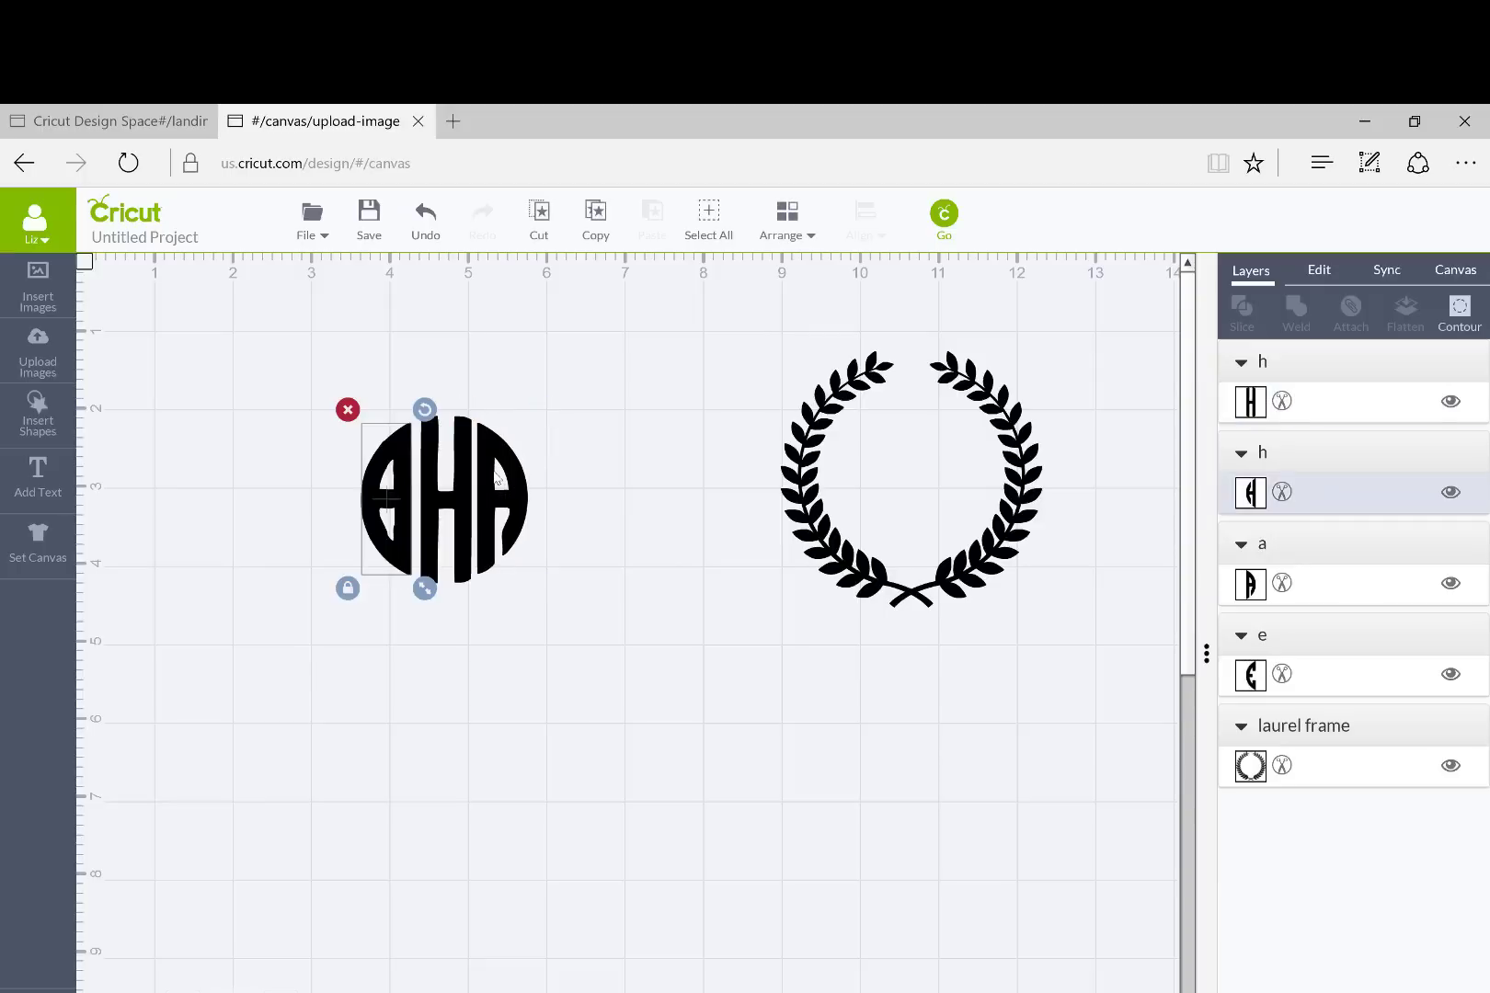
key(Delete)
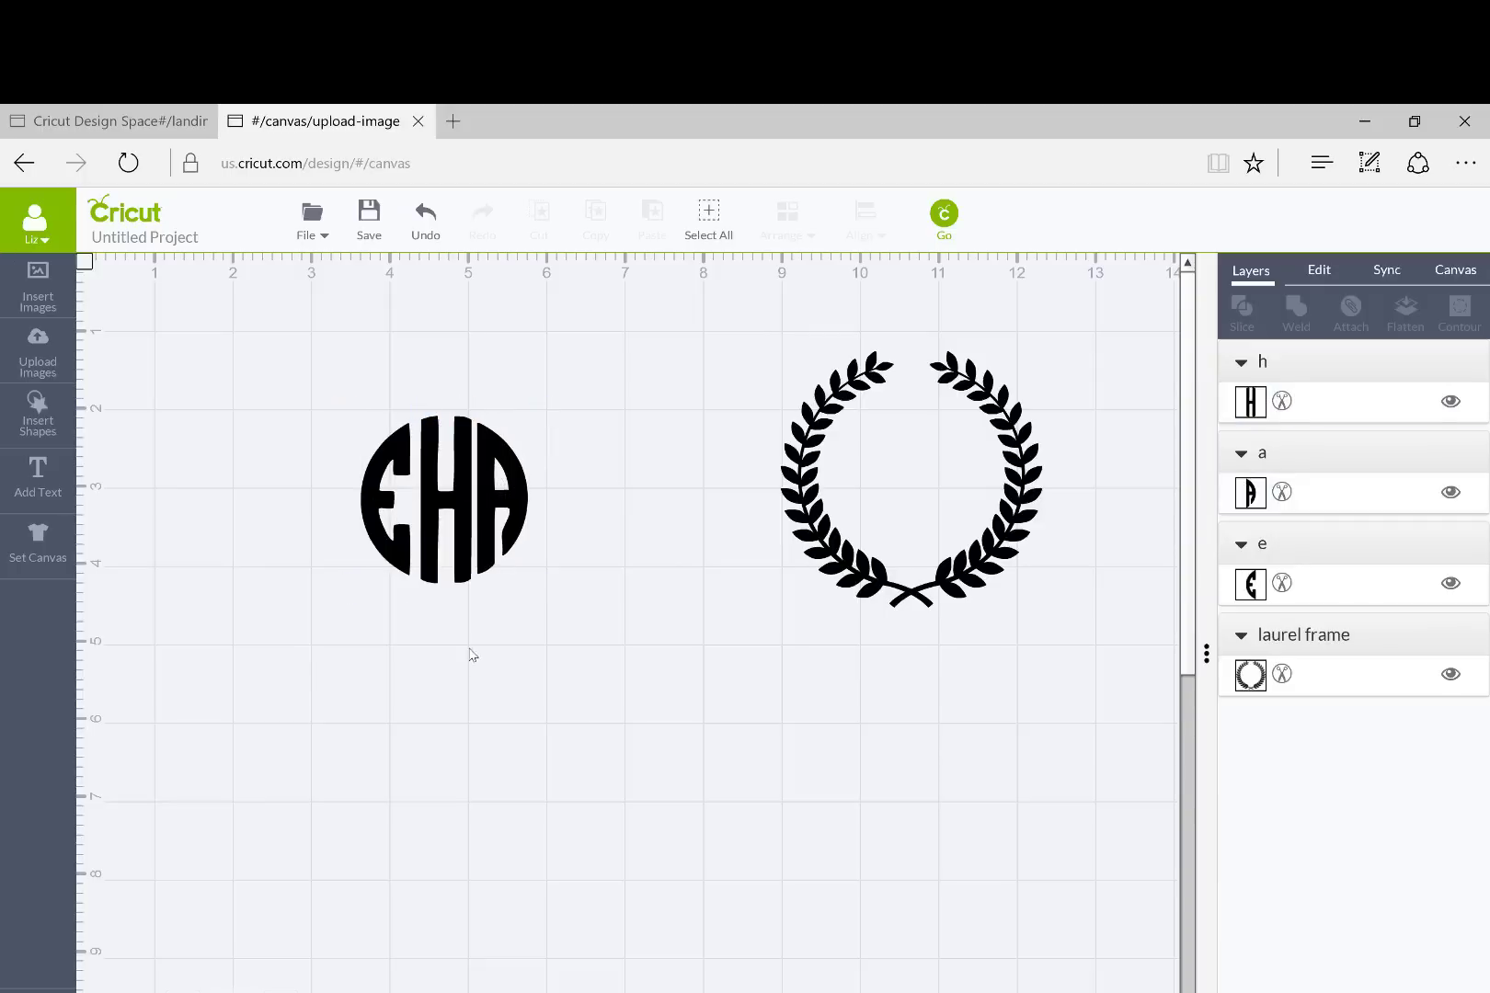
Nudge the E slightly to the right so it sits closer to the H
click(402, 551)
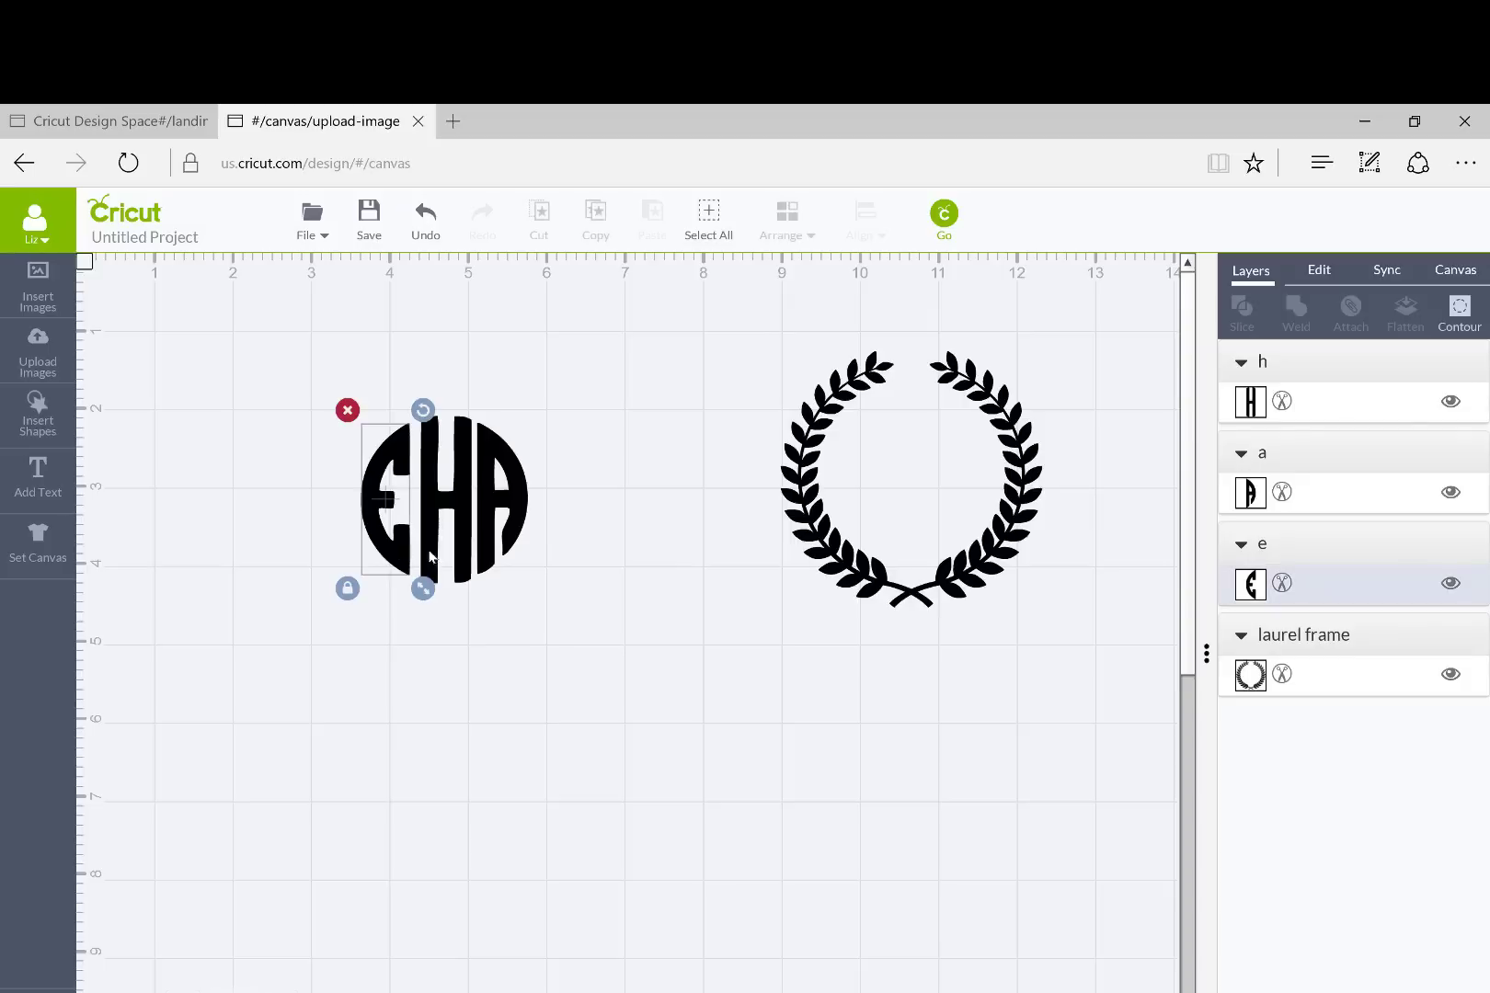
drag(385, 499, 390, 499)
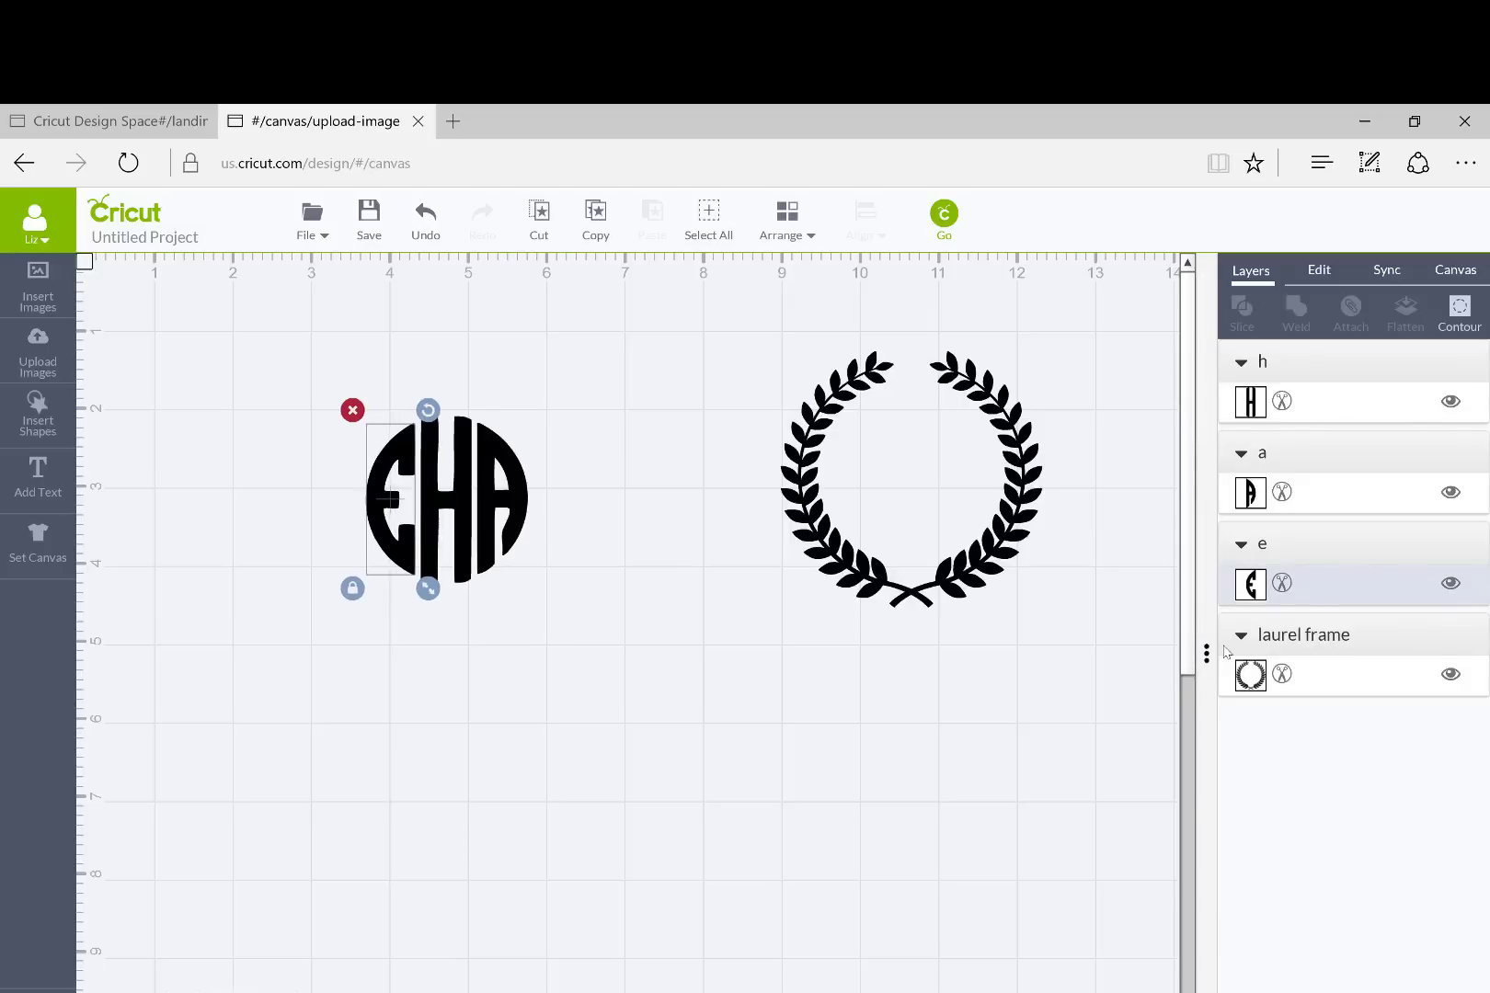
click(523, 682)
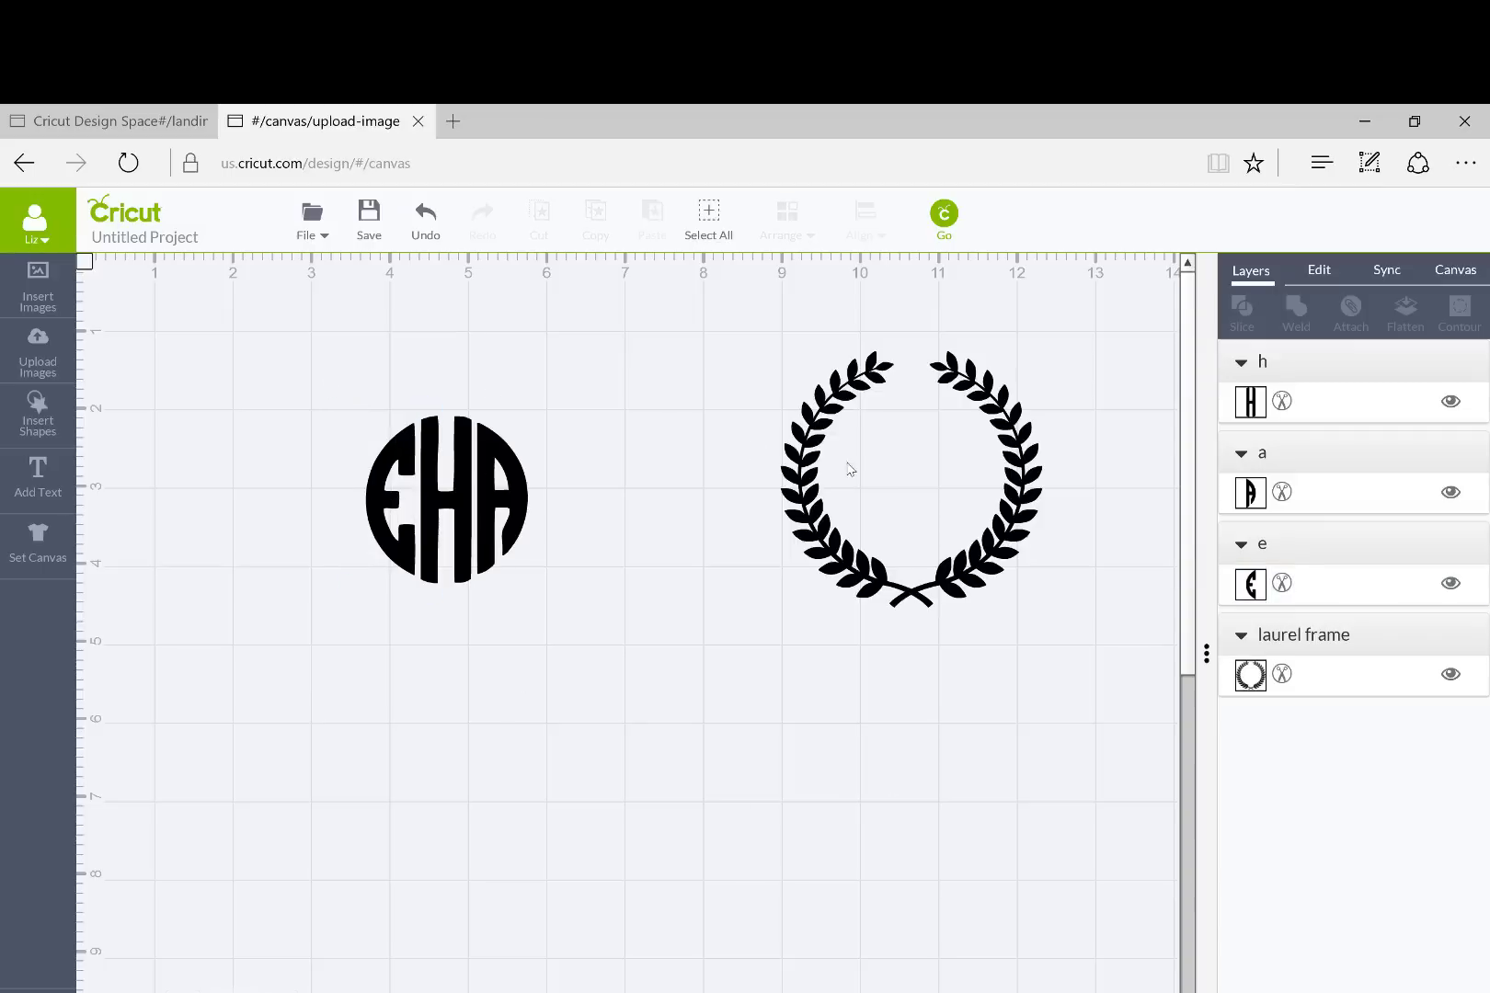
Center the laurel frame around the EHA letters, and enlarge the whole design to about 3.8 in wide near the canvas's upper-left corner
drag(798, 529, 363, 559)
click(528, 769)
drag(244, 303, 646, 776)
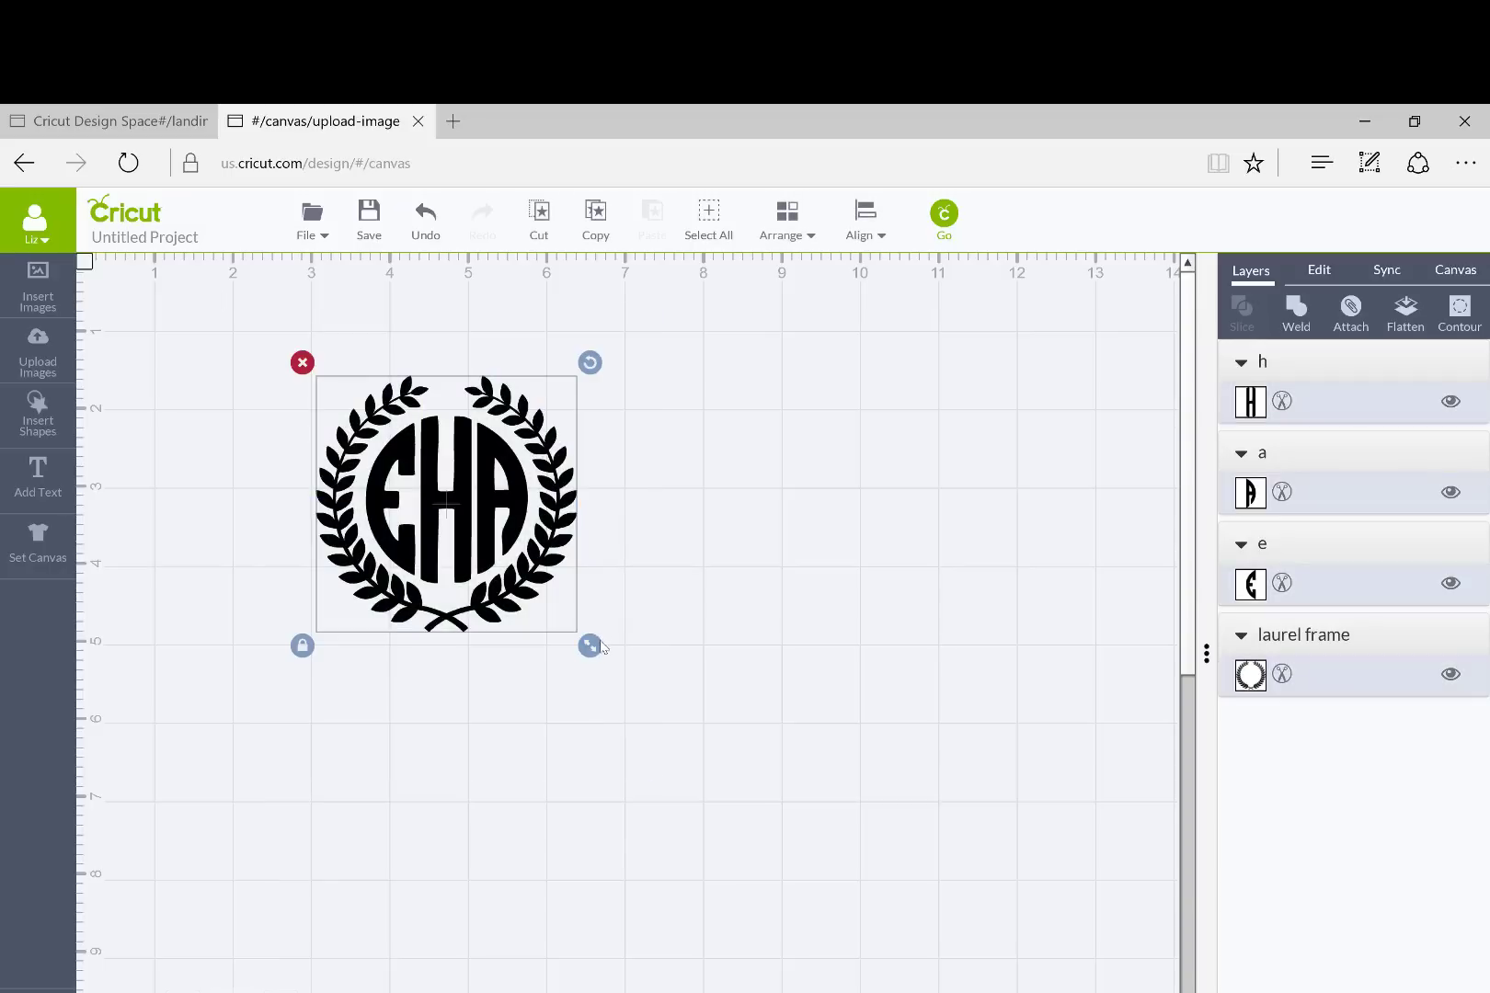
drag(599, 650, 628, 732)
drag(549, 625, 397, 550)
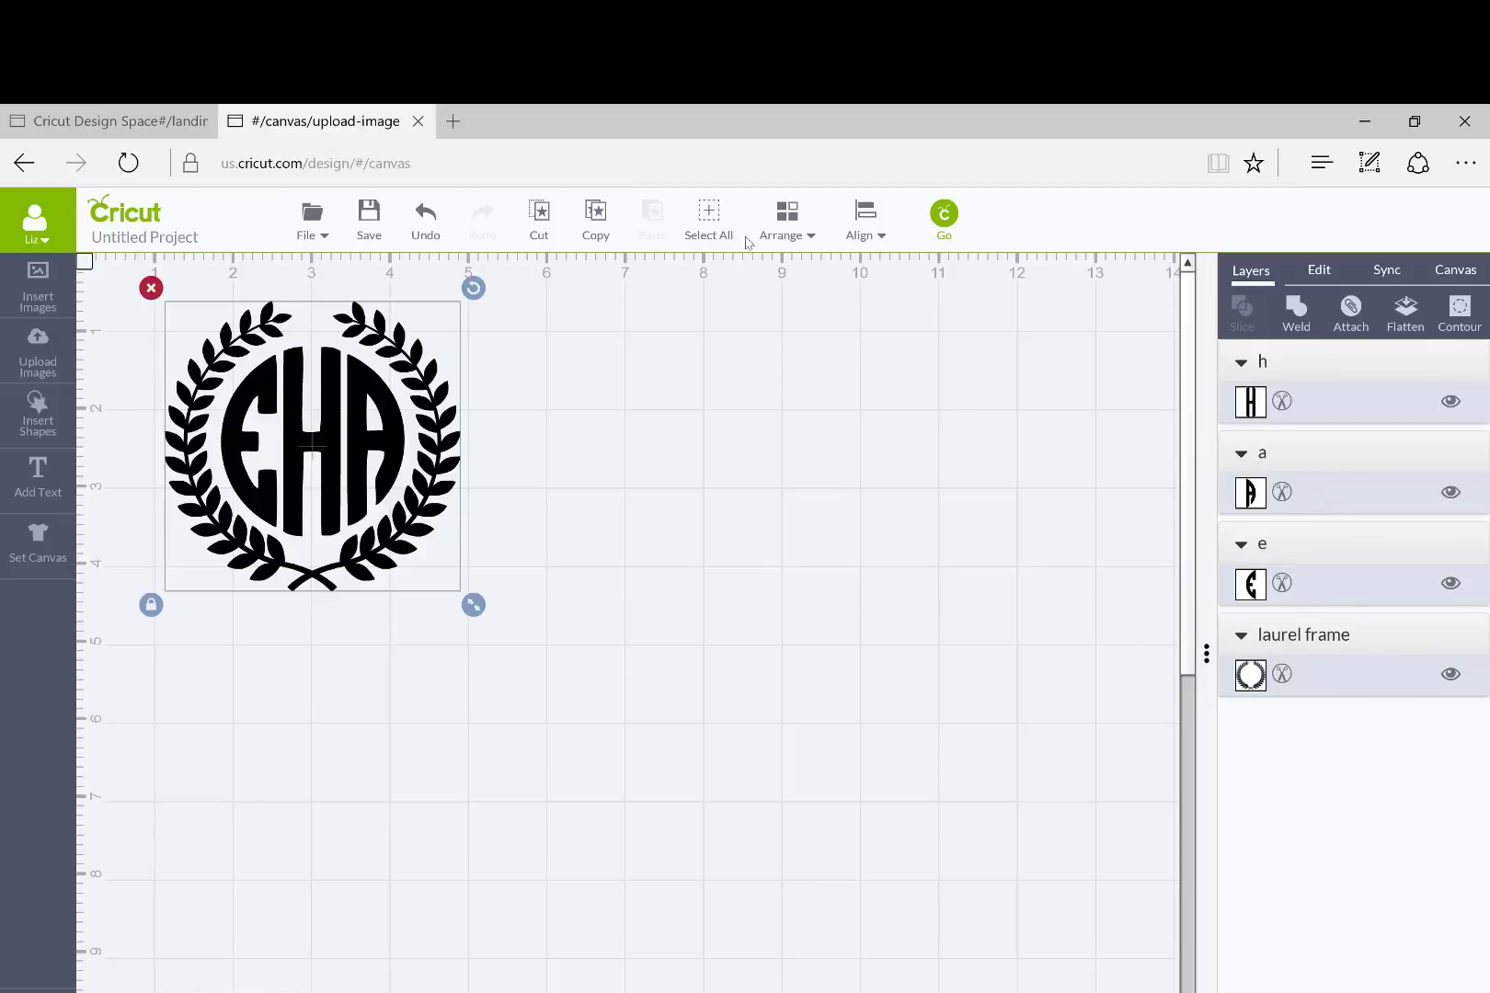
Preview how the unwelded letters are laid out on the cutting mat and return to the canvas
click(943, 215)
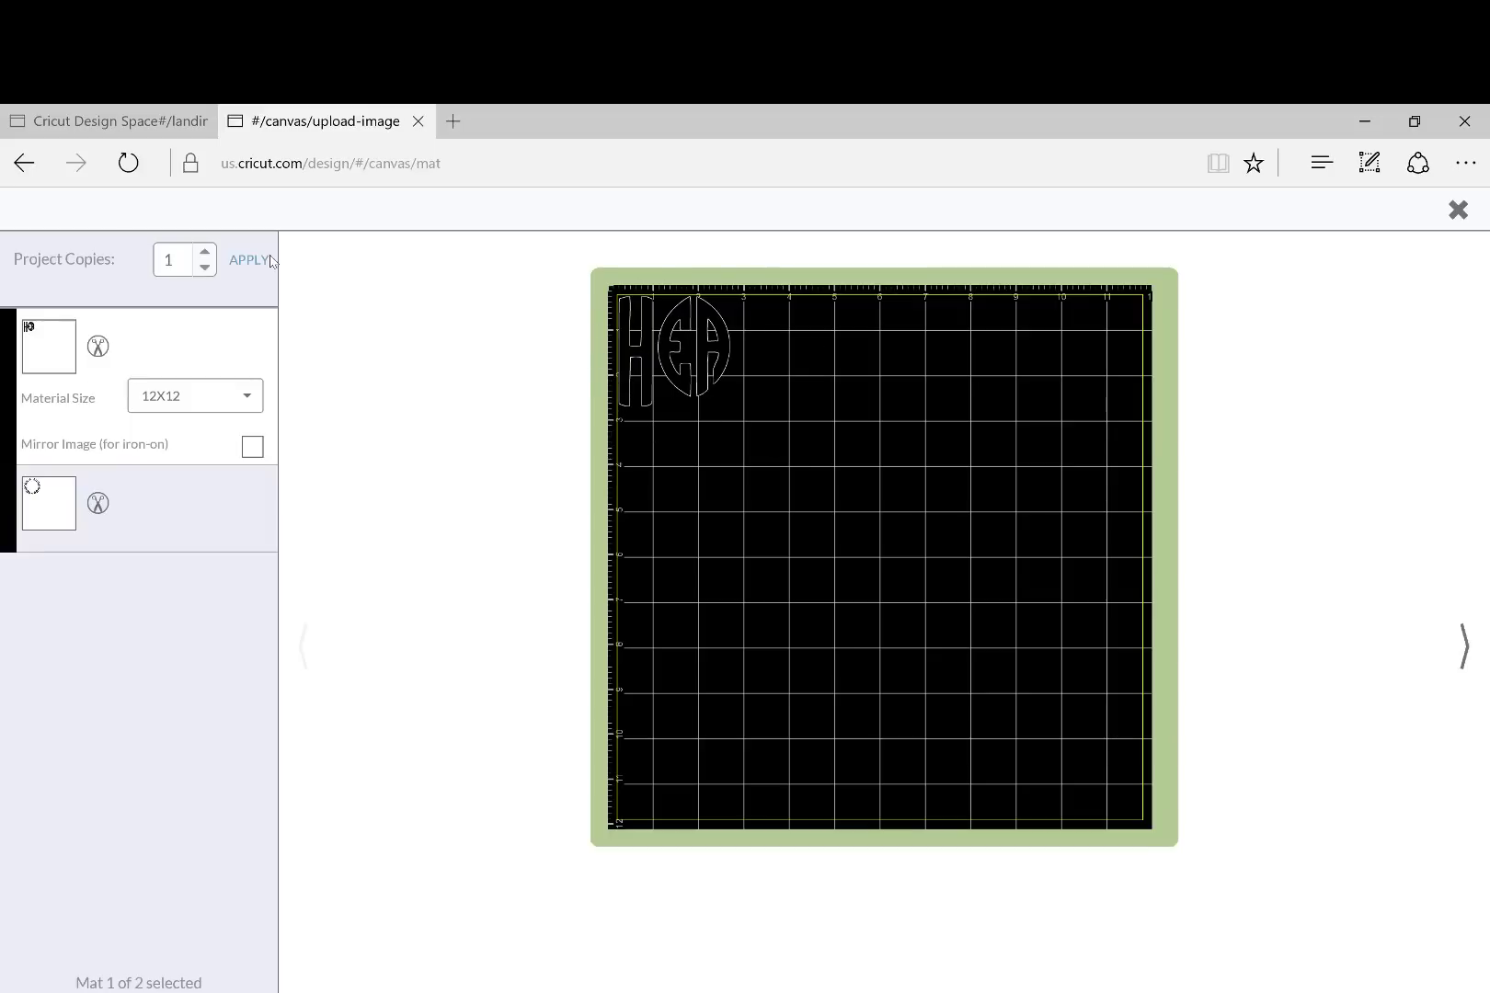
click(24, 162)
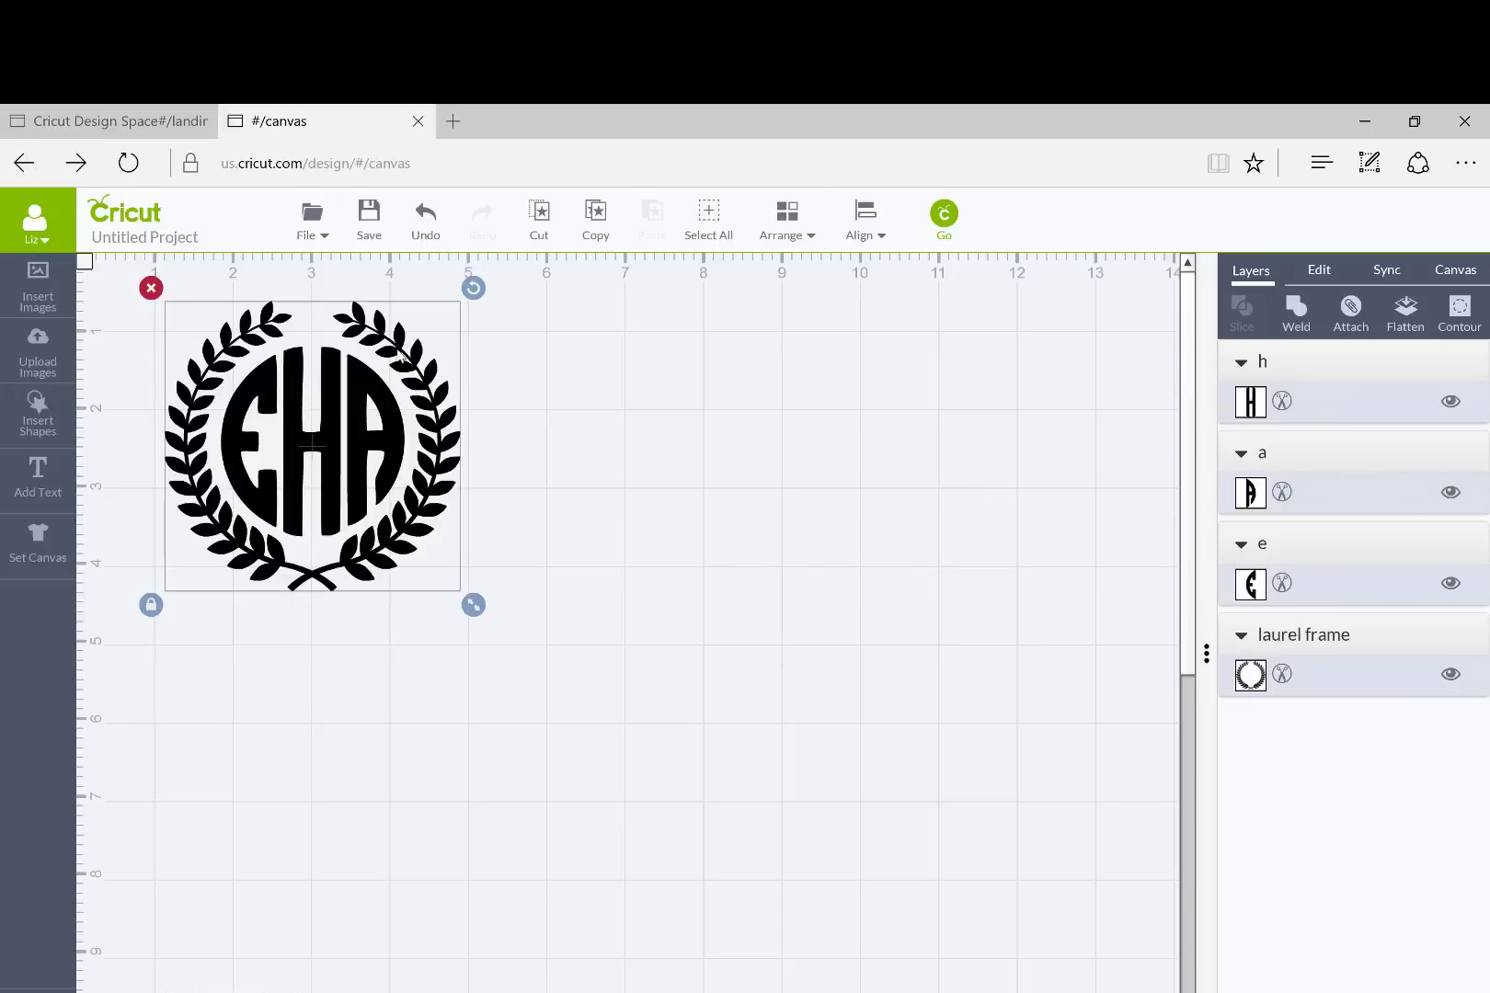
Shift the whole design closer to the canvas's upper-left corner and move the laurel frame off the letters to the right
drag(429, 386, 403, 404)
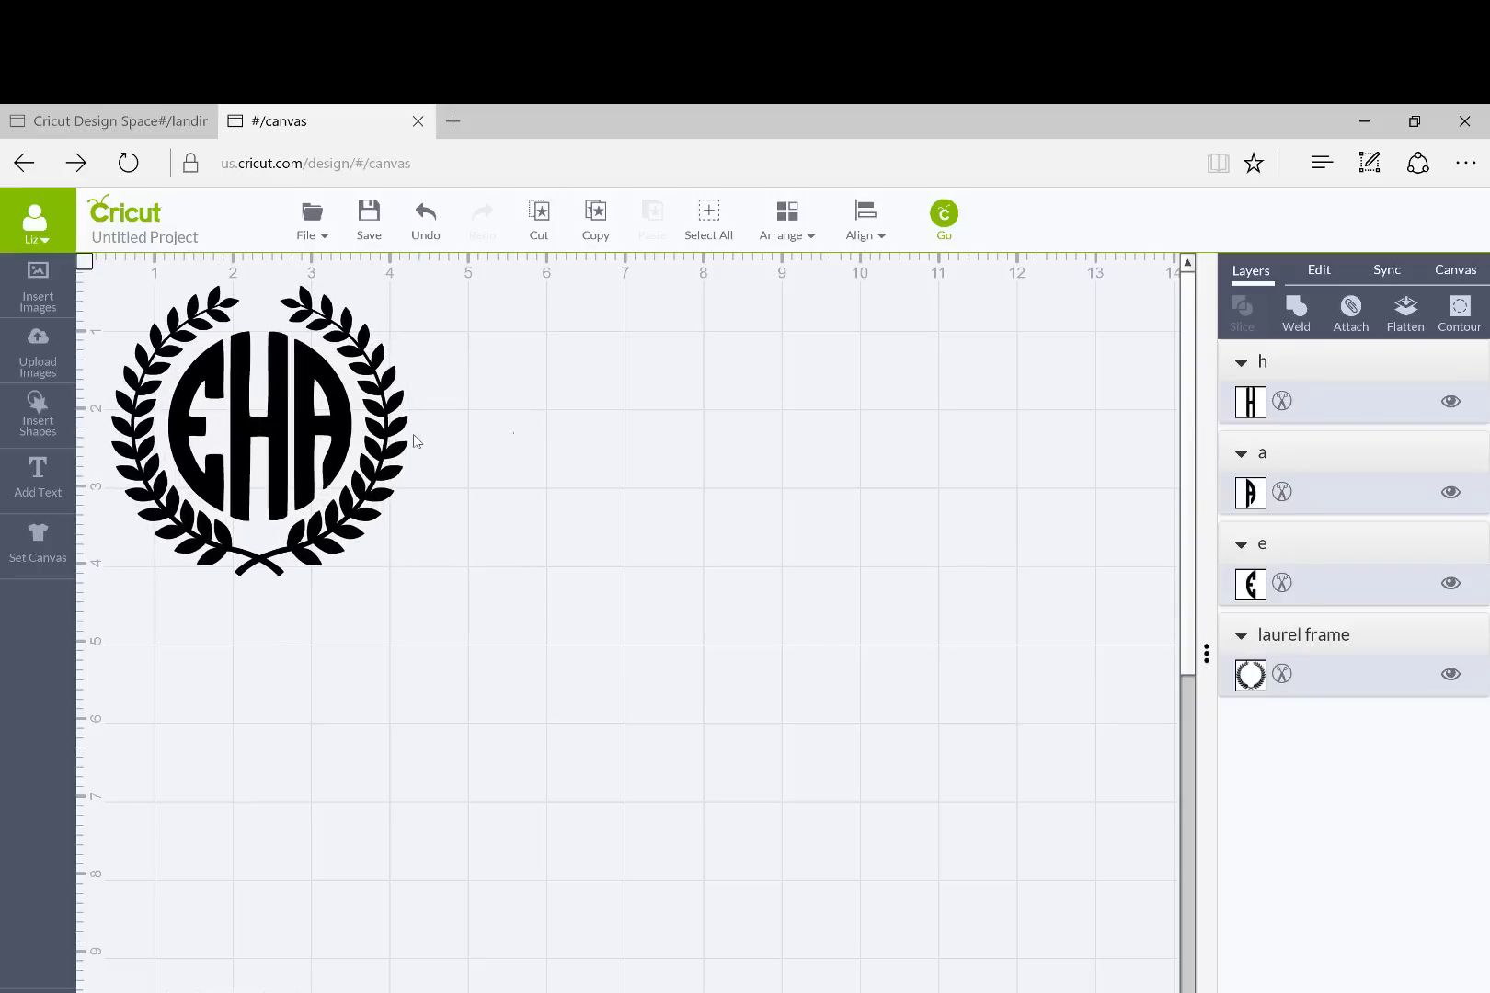
click(416, 439)
drag(286, 420, 755, 521)
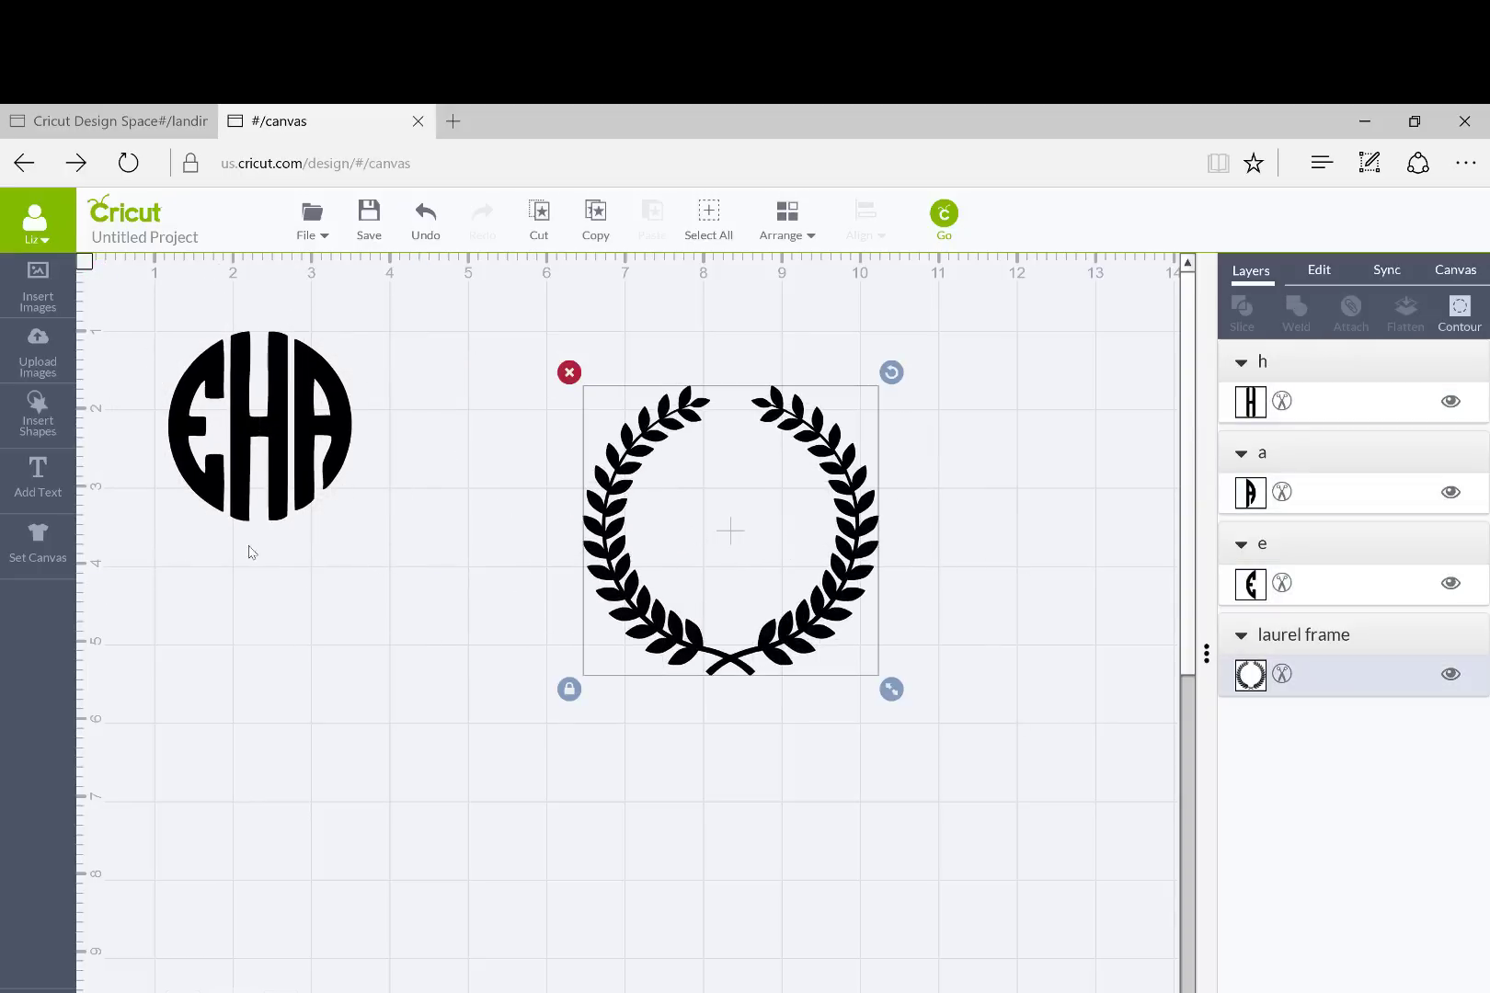
Weld the E, H and A letters together and move the laurel frame back around them
click(219, 488)
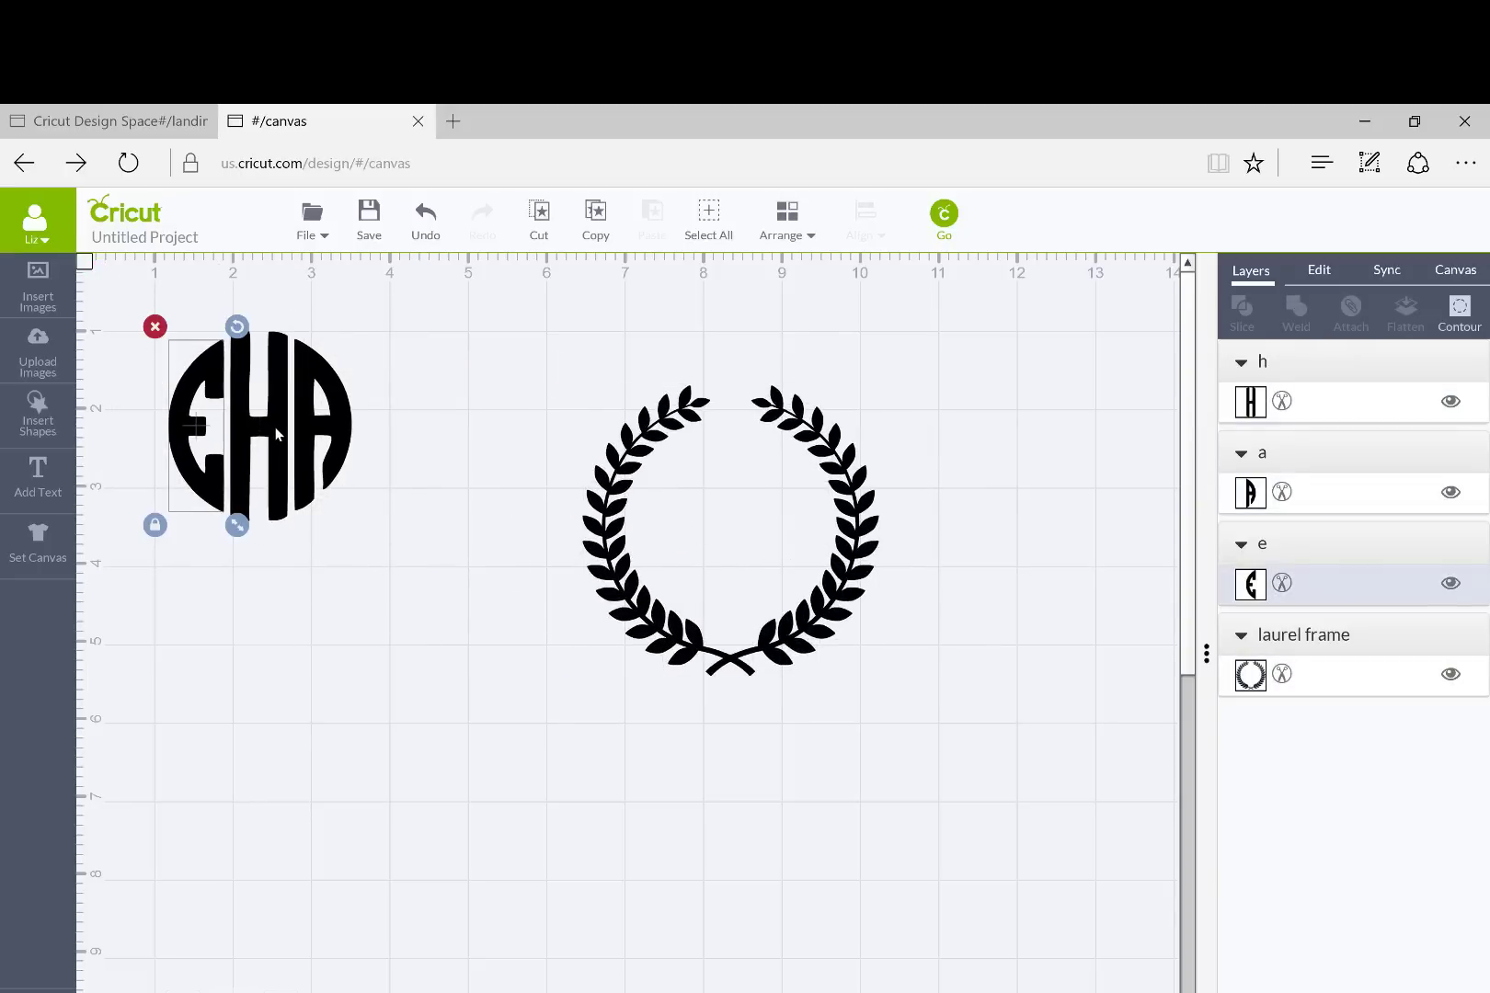
shift+click(275, 426)
shift+click(322, 432)
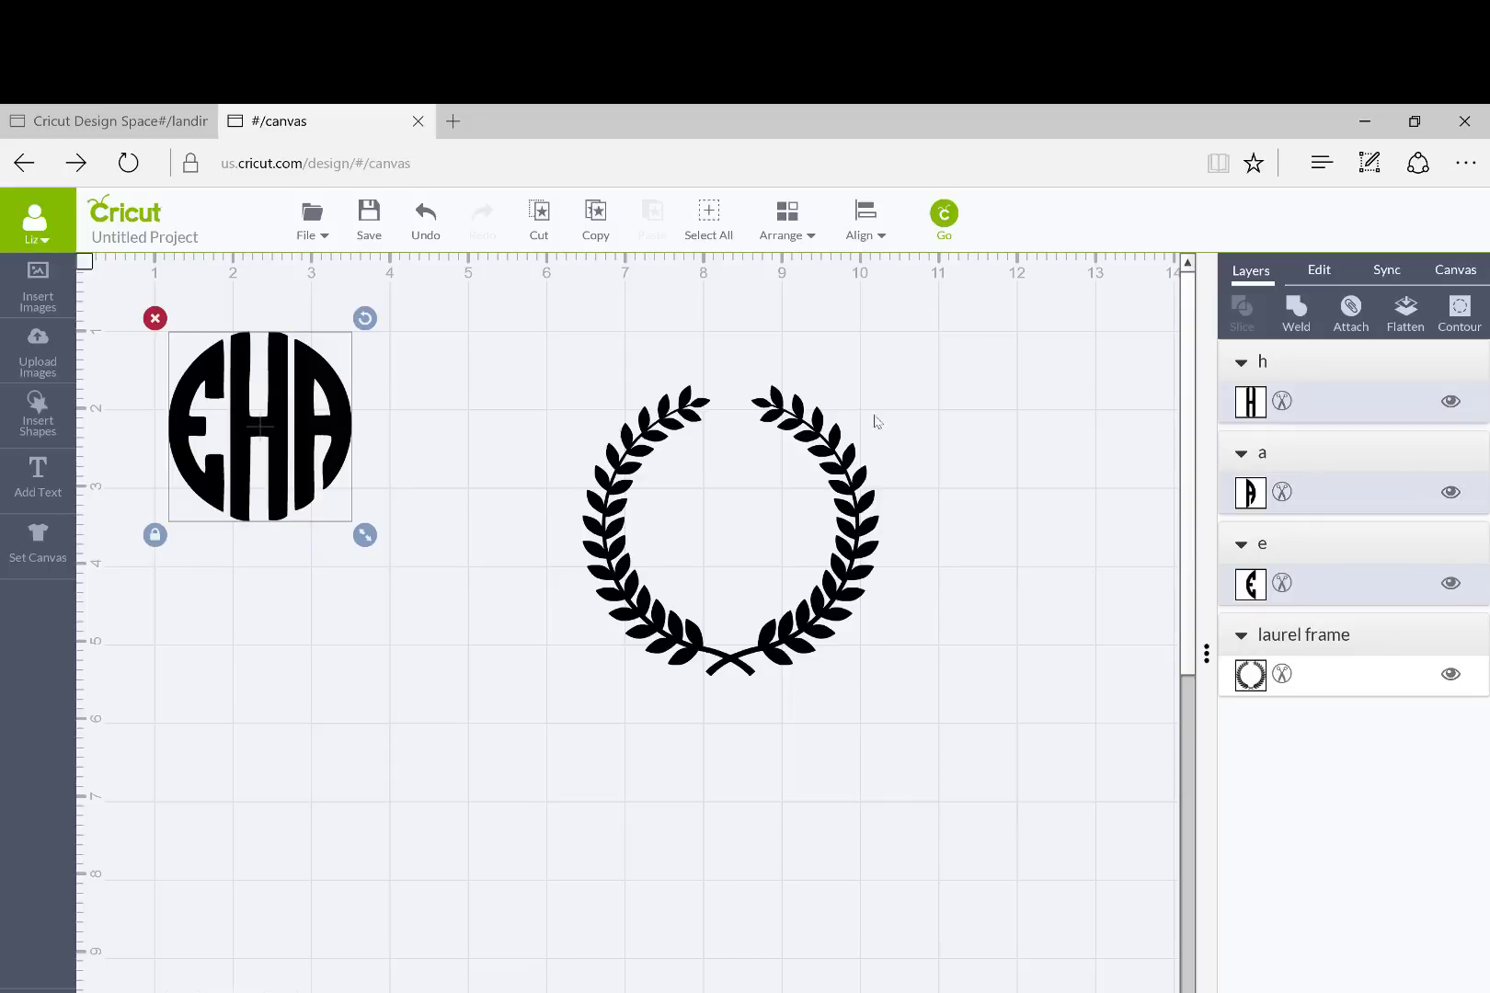
click(1297, 313)
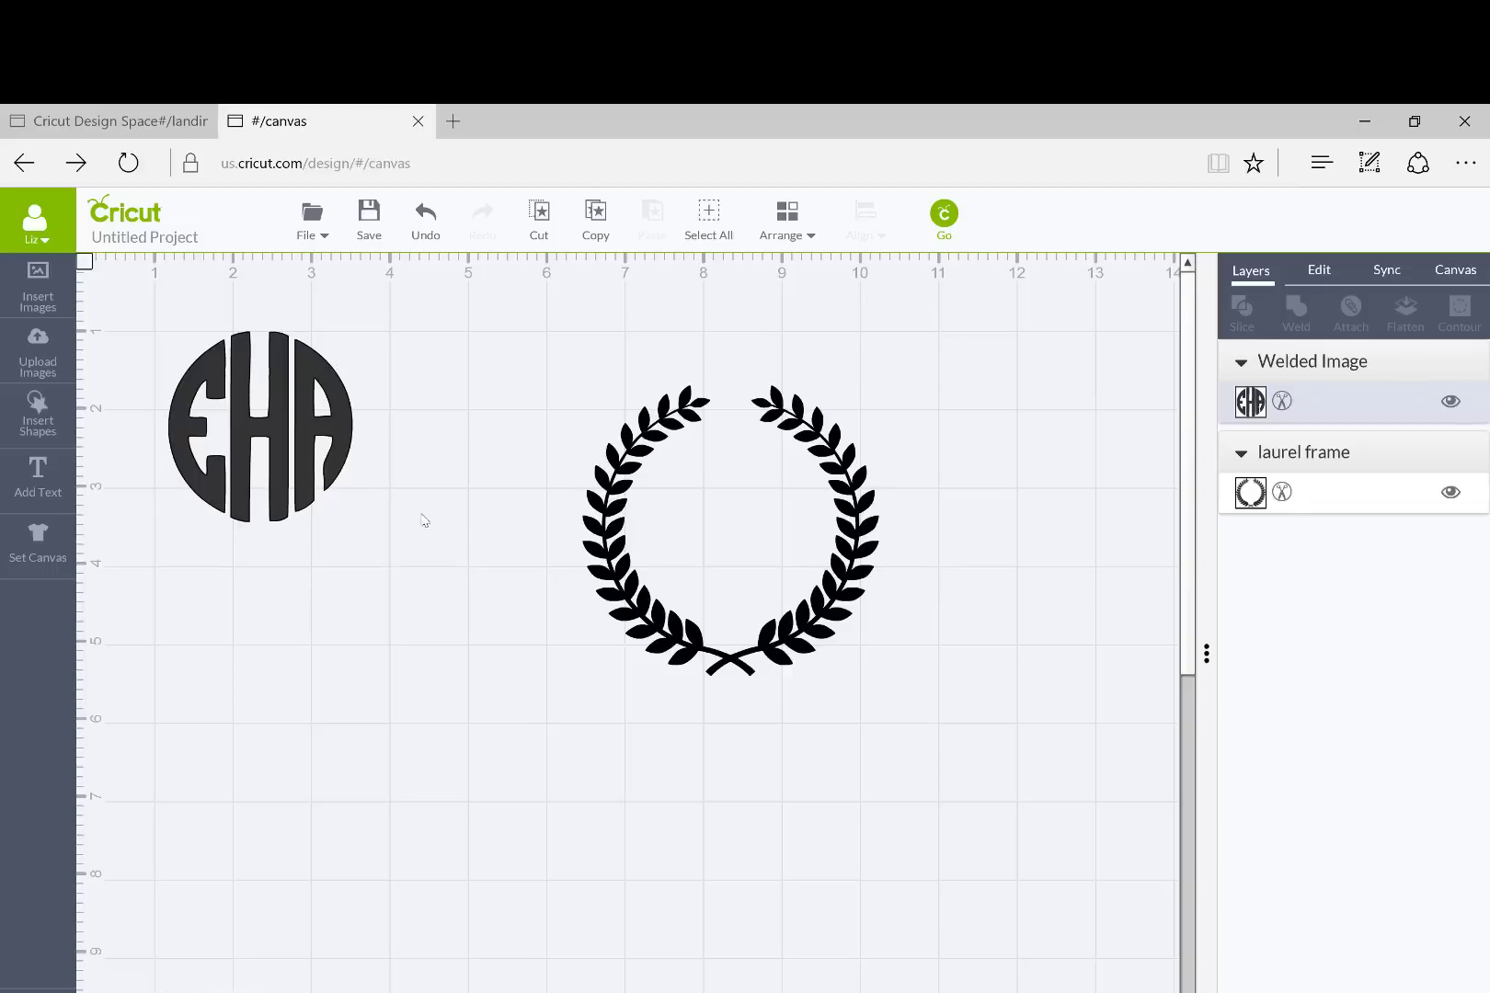
drag(607, 556, 132, 454)
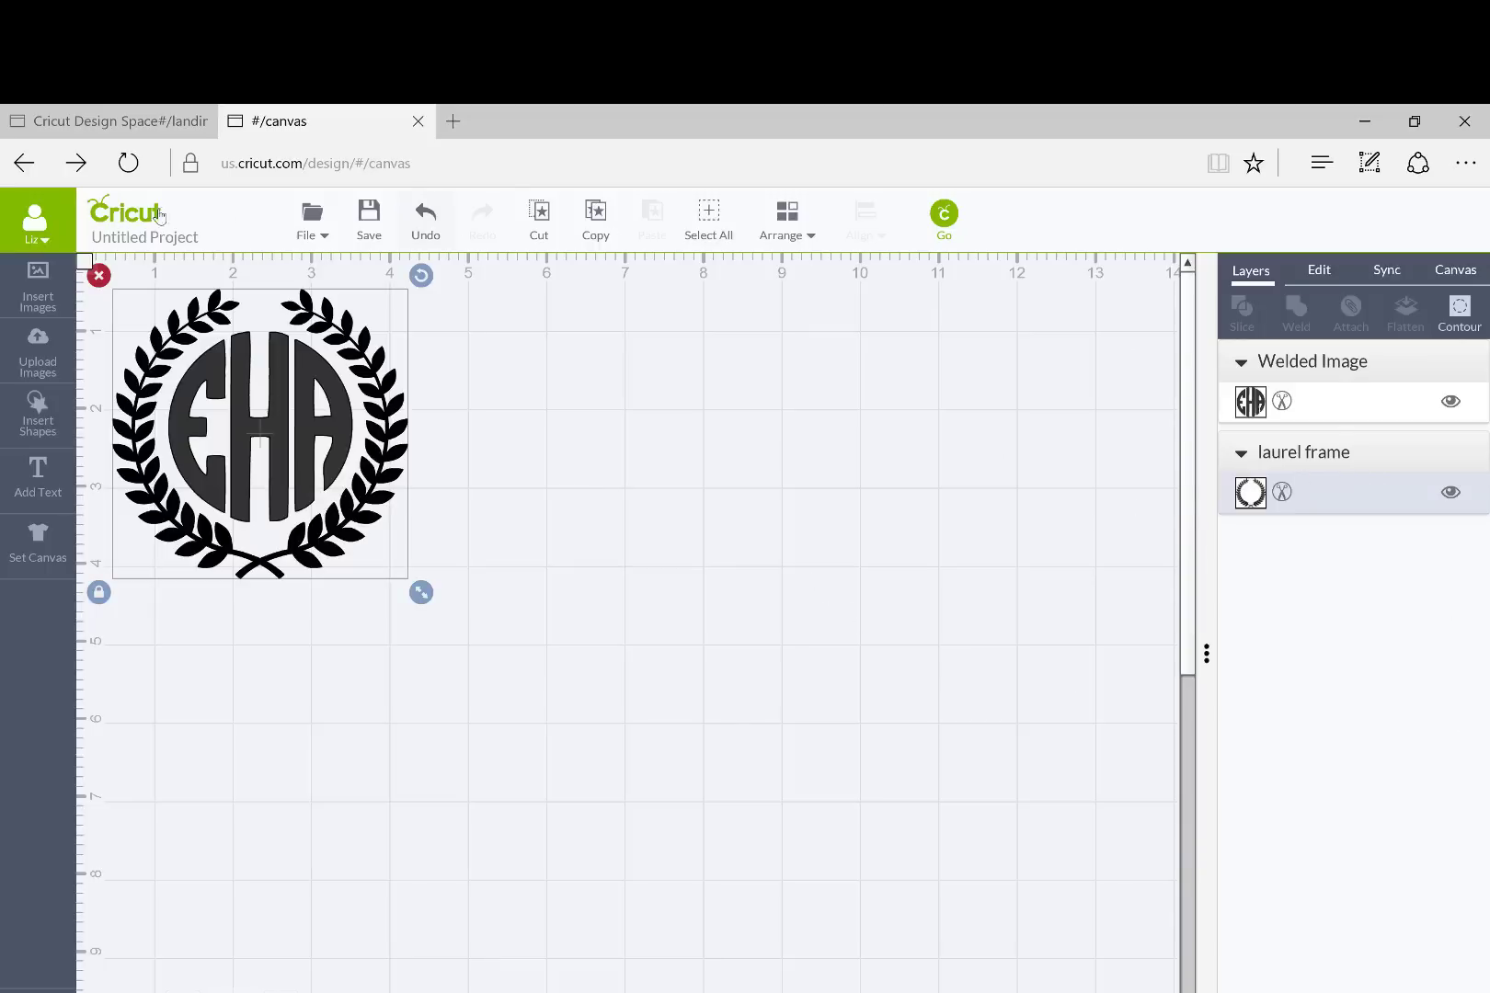
Examine the cutting mats for the laurel frame and the welded letters, and return to the canvas
click(946, 217)
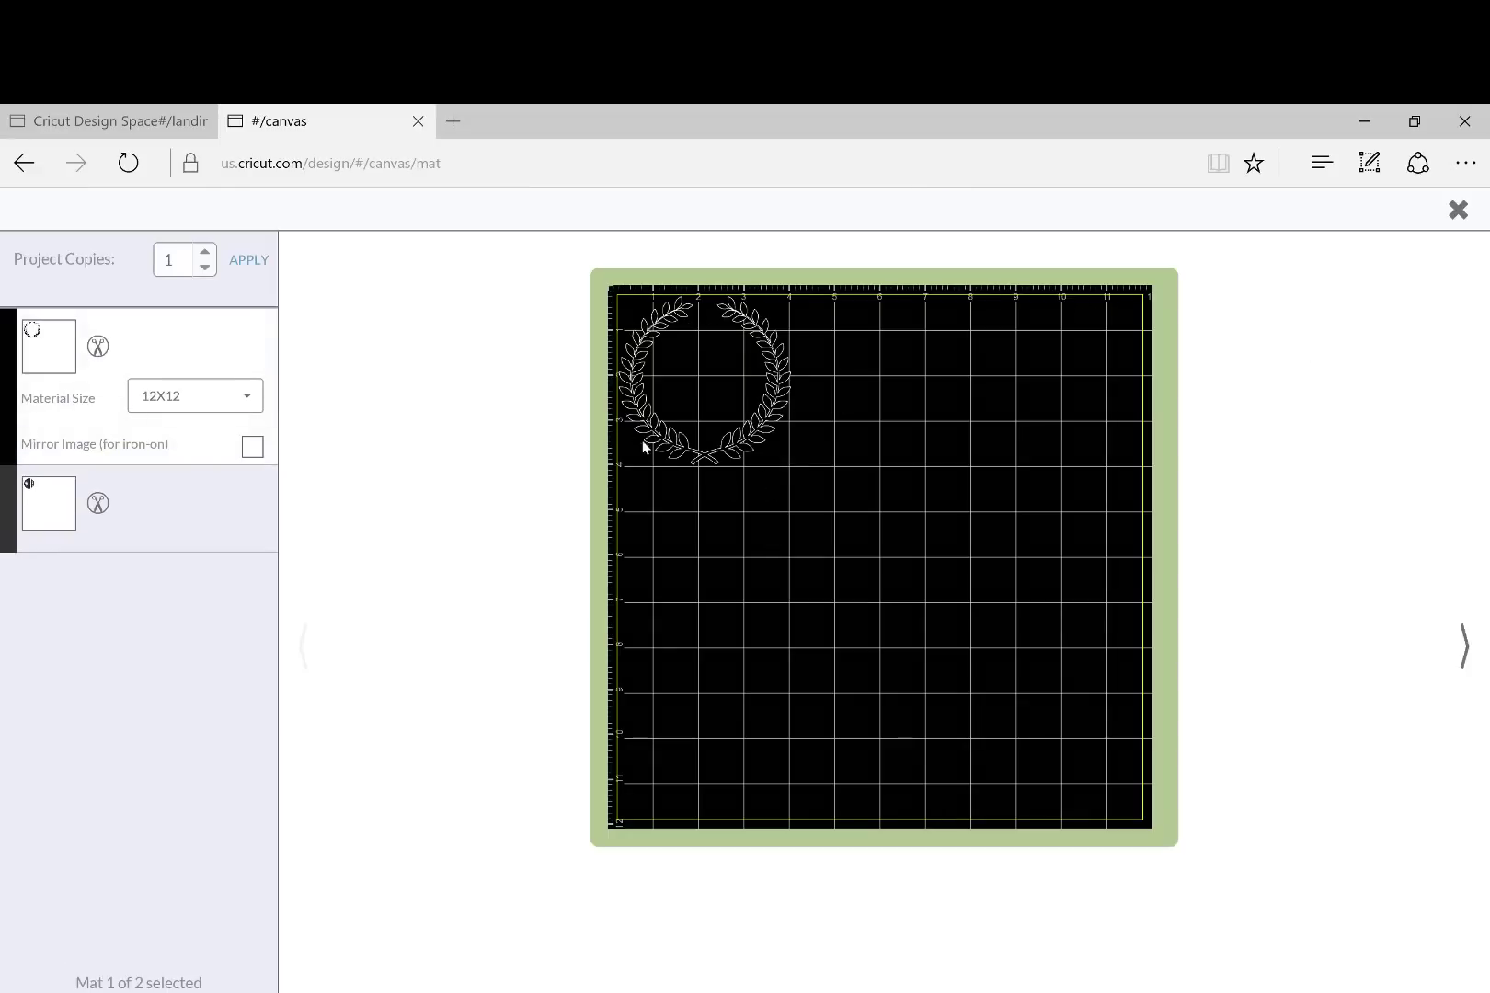
click(188, 518)
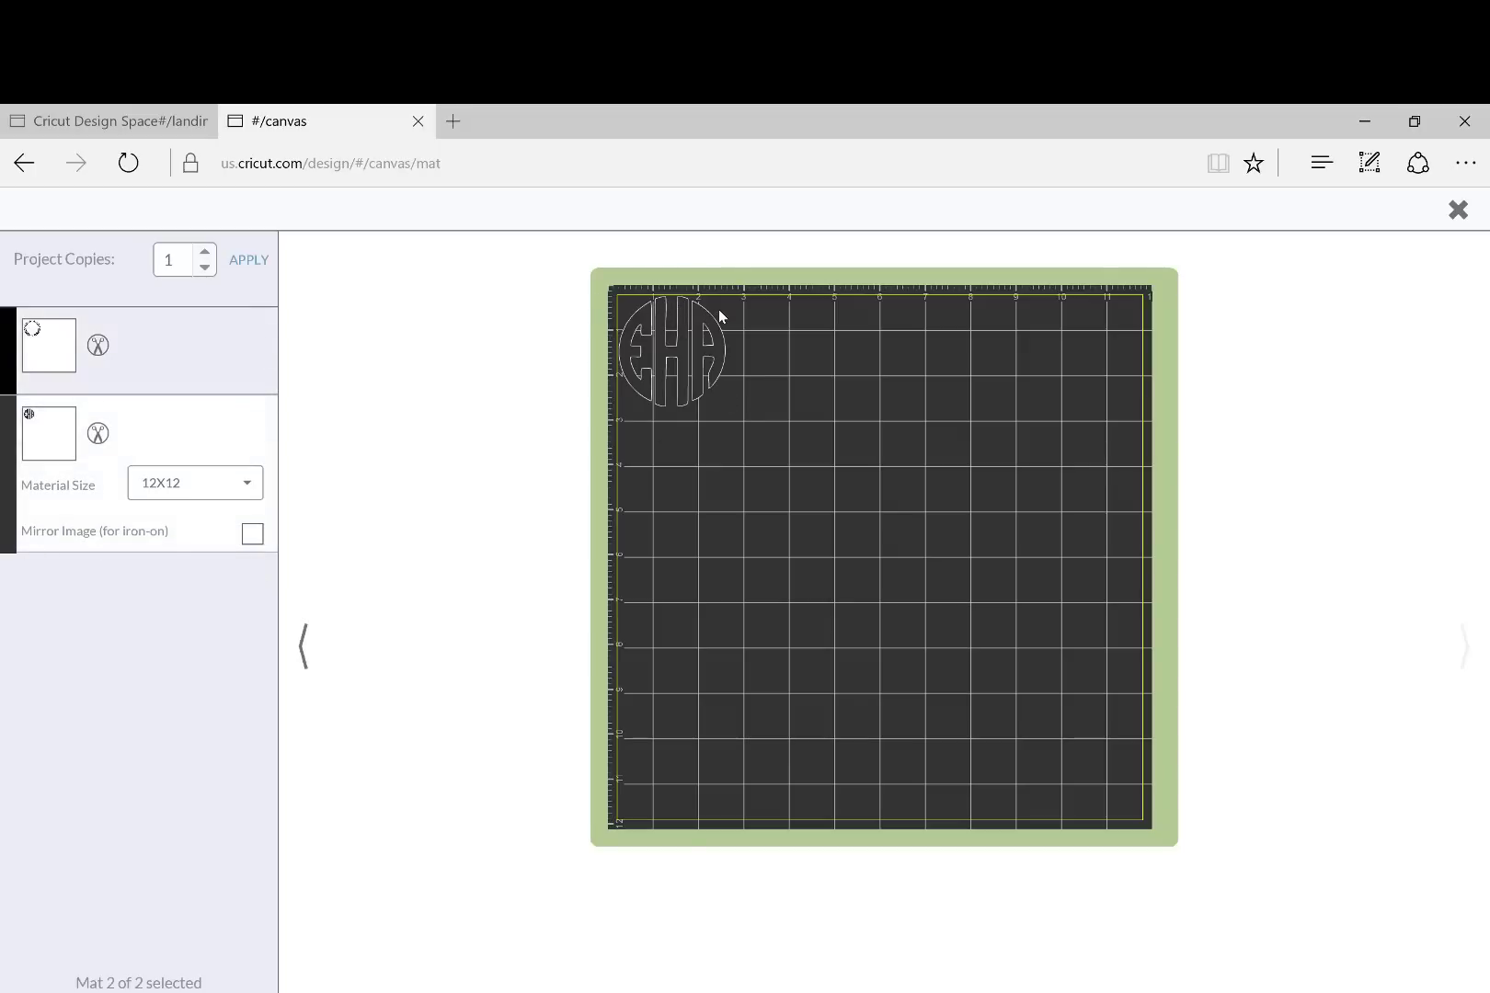
click(28, 172)
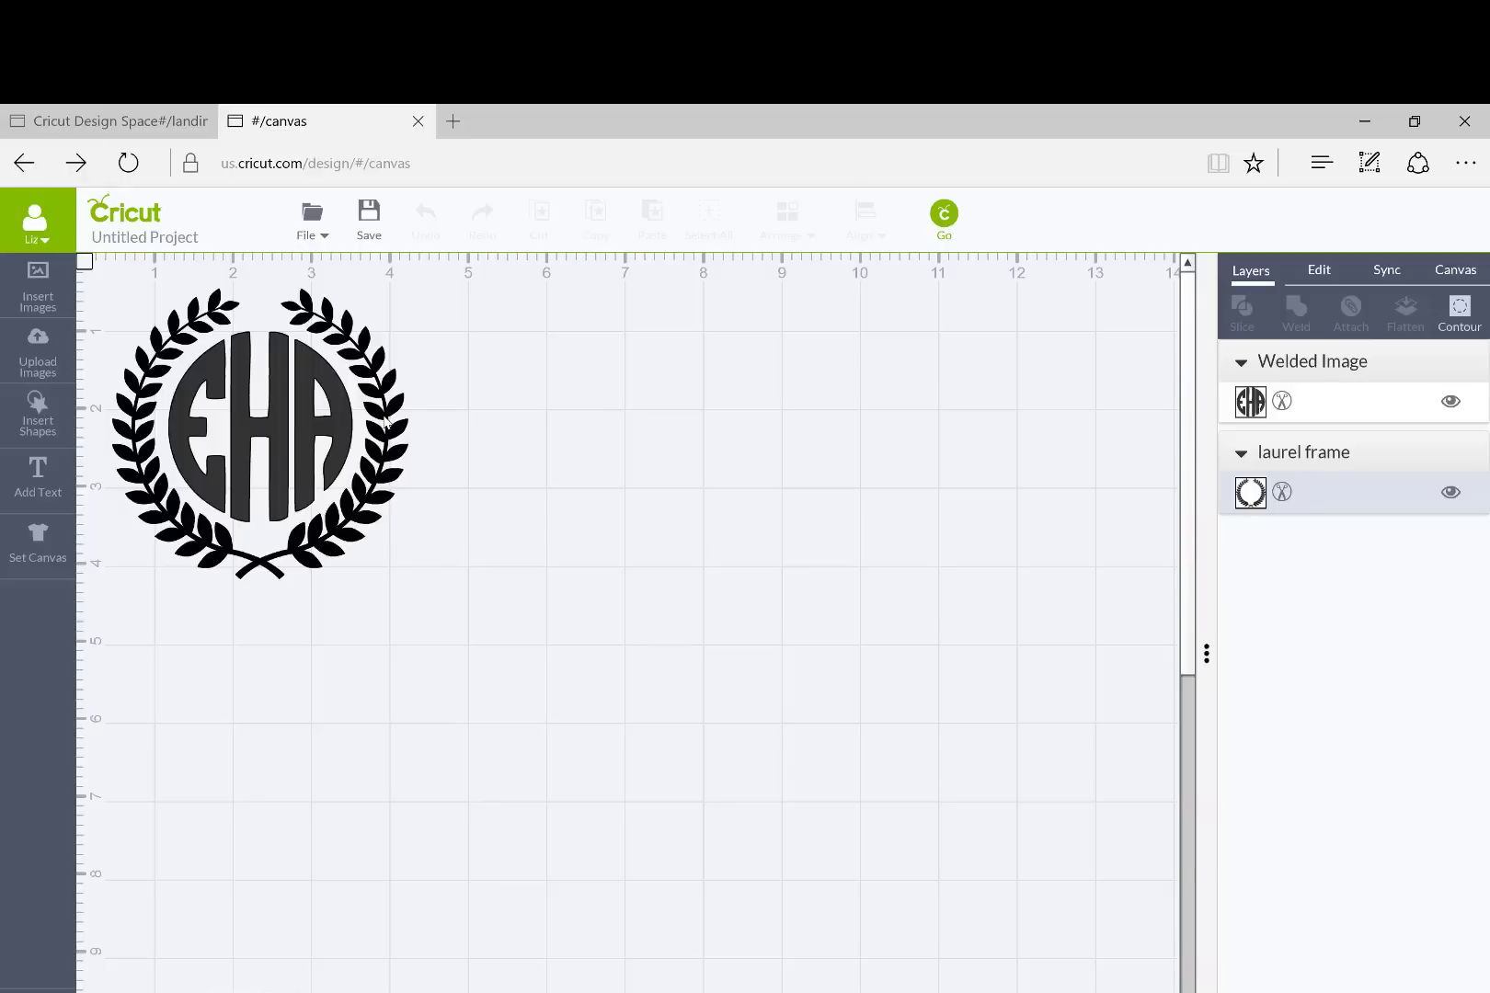
Weld the EHA letters and the laurel frame into one image and preview it on the cutting mat
click(334, 418)
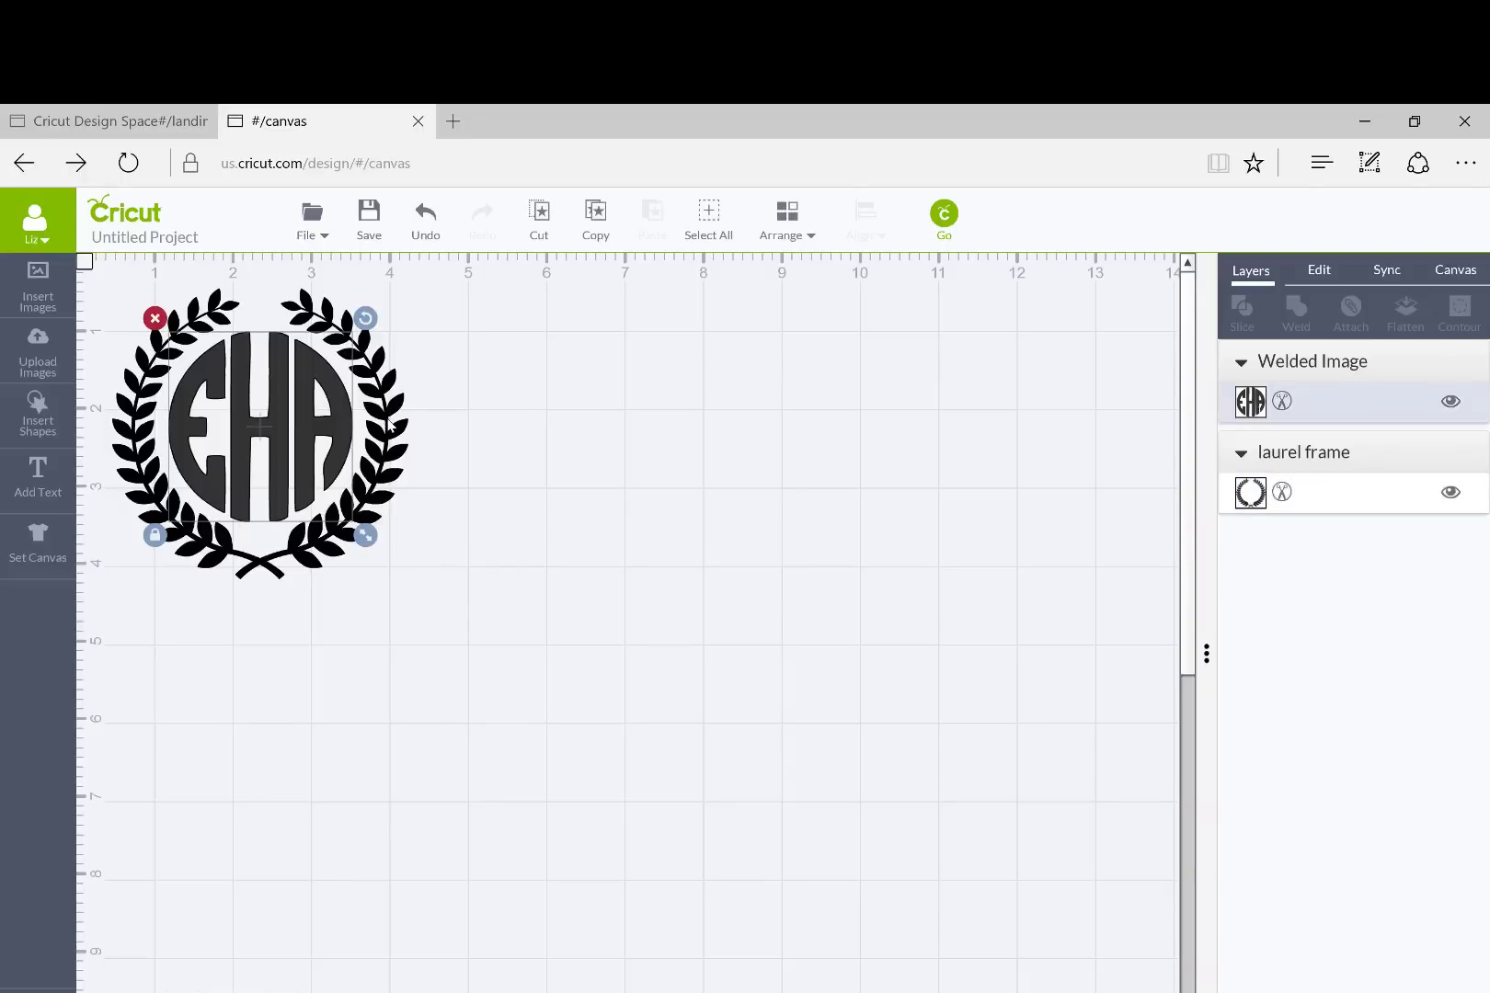
shift+click(396, 416)
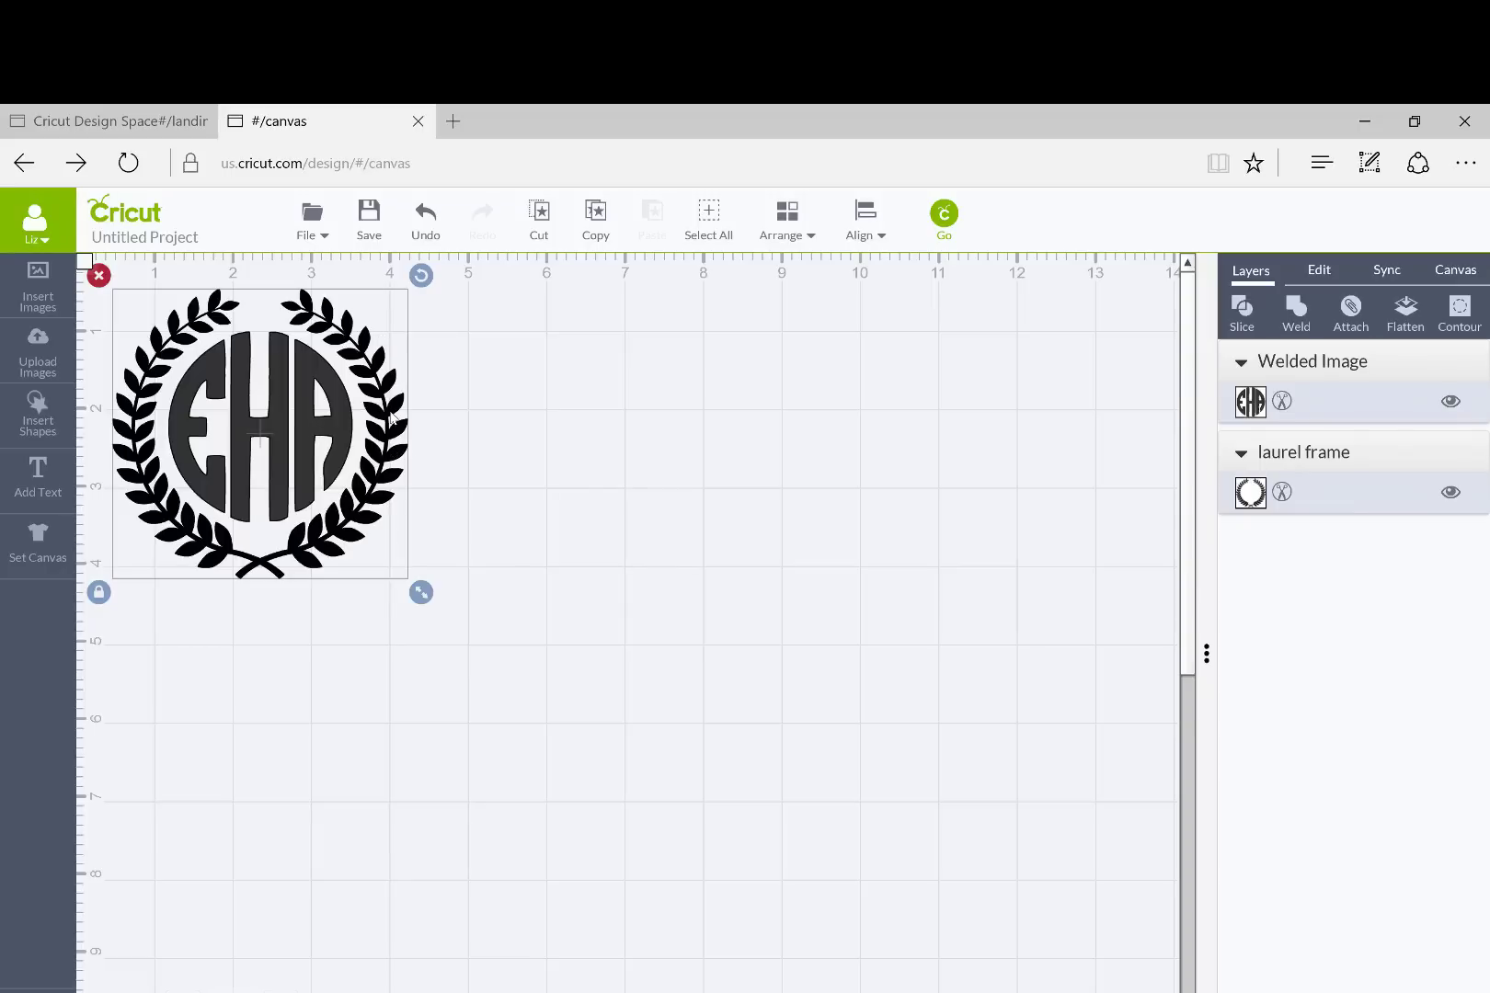
click(1296, 311)
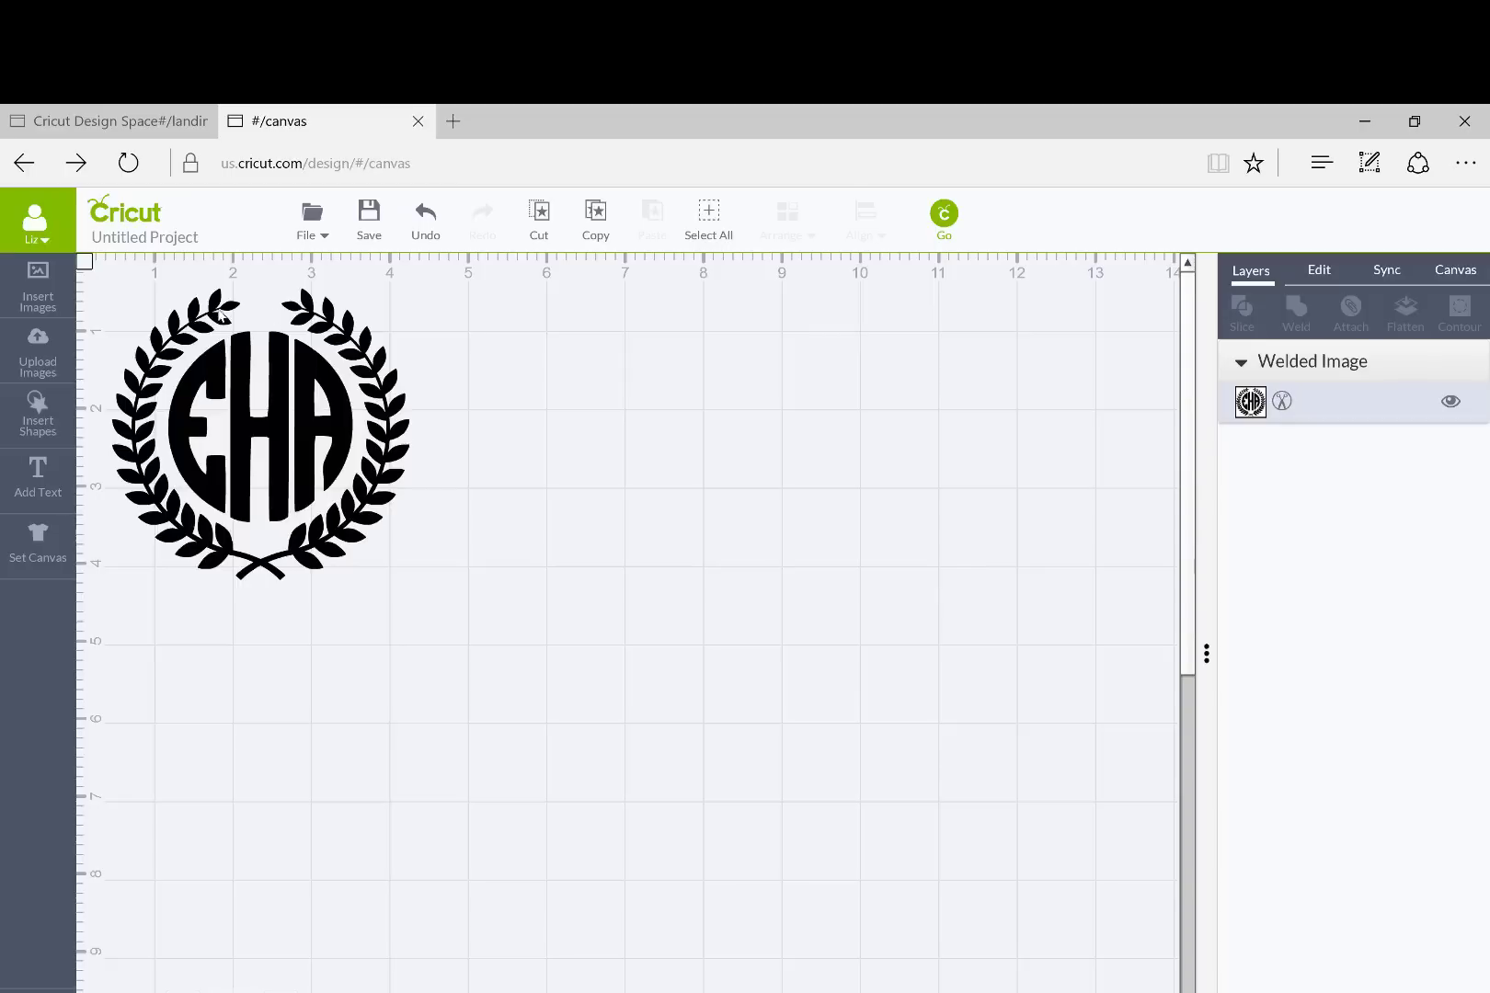
click(945, 216)
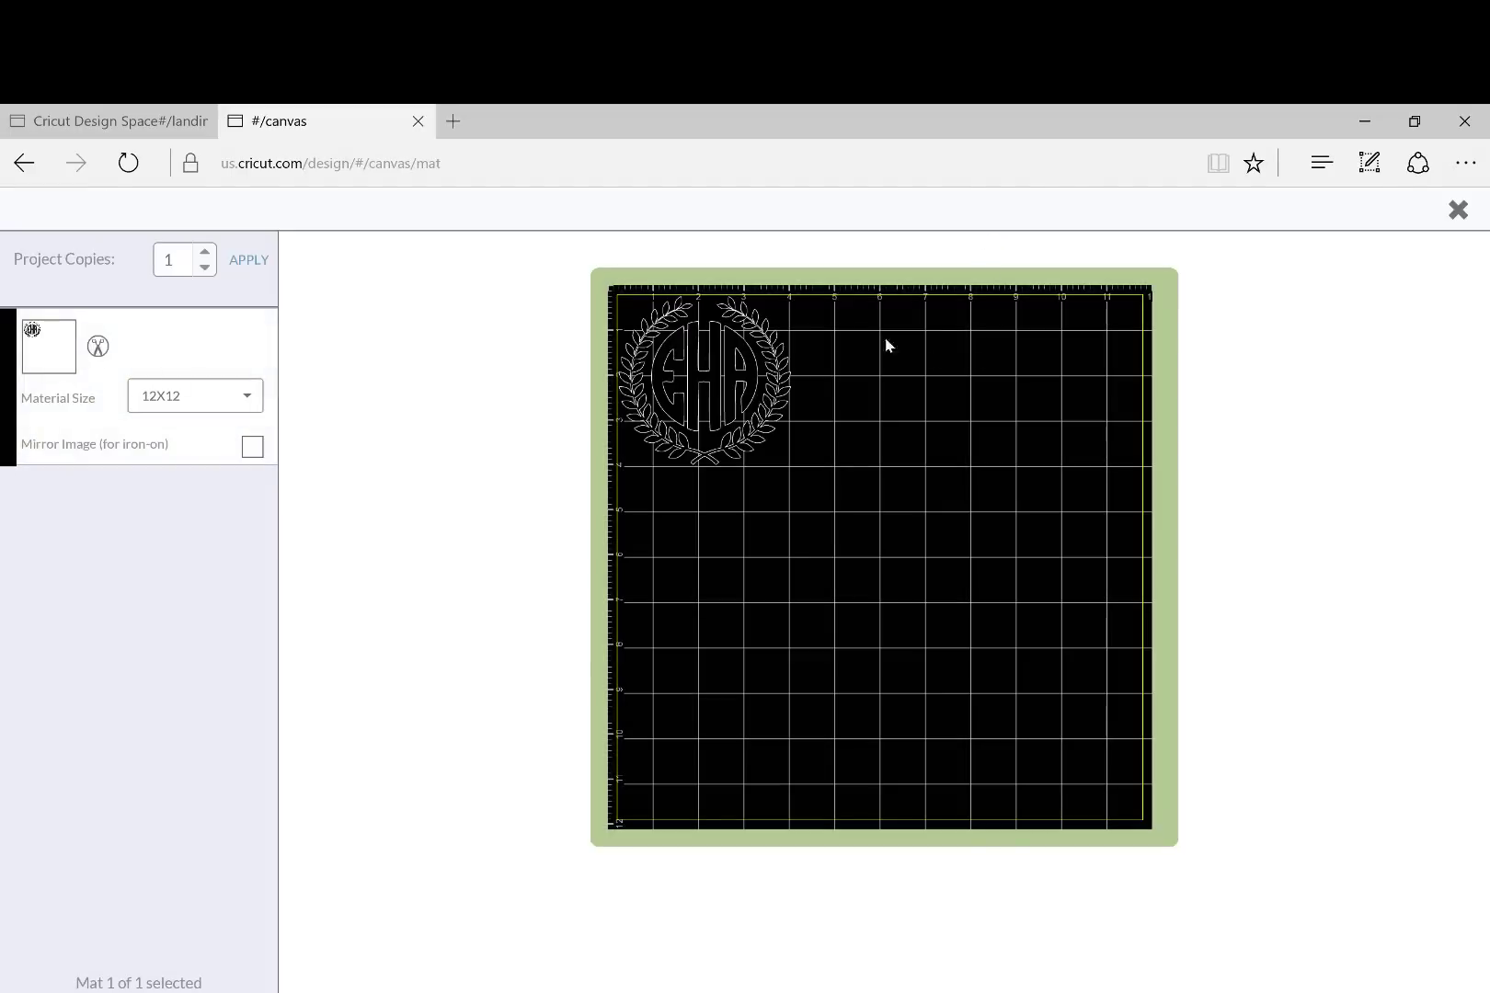